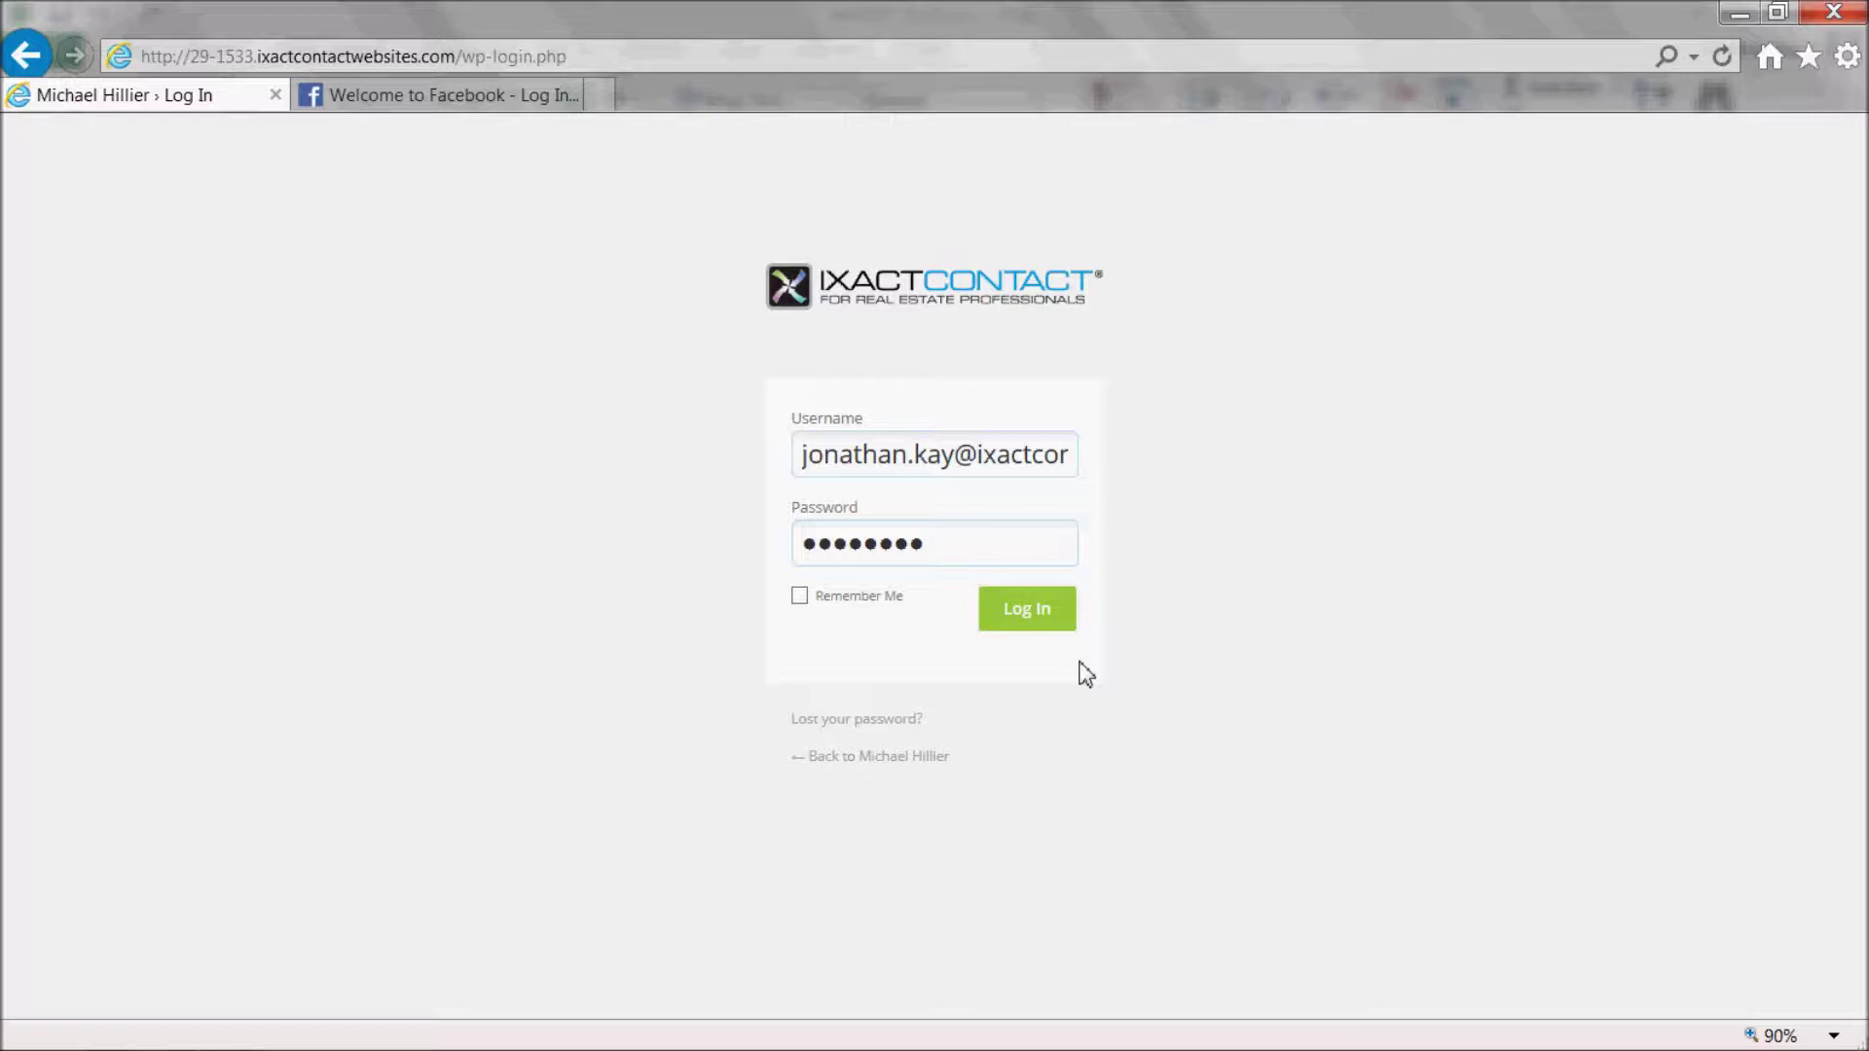
Step: Submit the wp-login credentials to reach the Welcome to Your IXACT Contact Agent Website dashboard
{"action": "left_click", "coordinate": [1024, 620]}
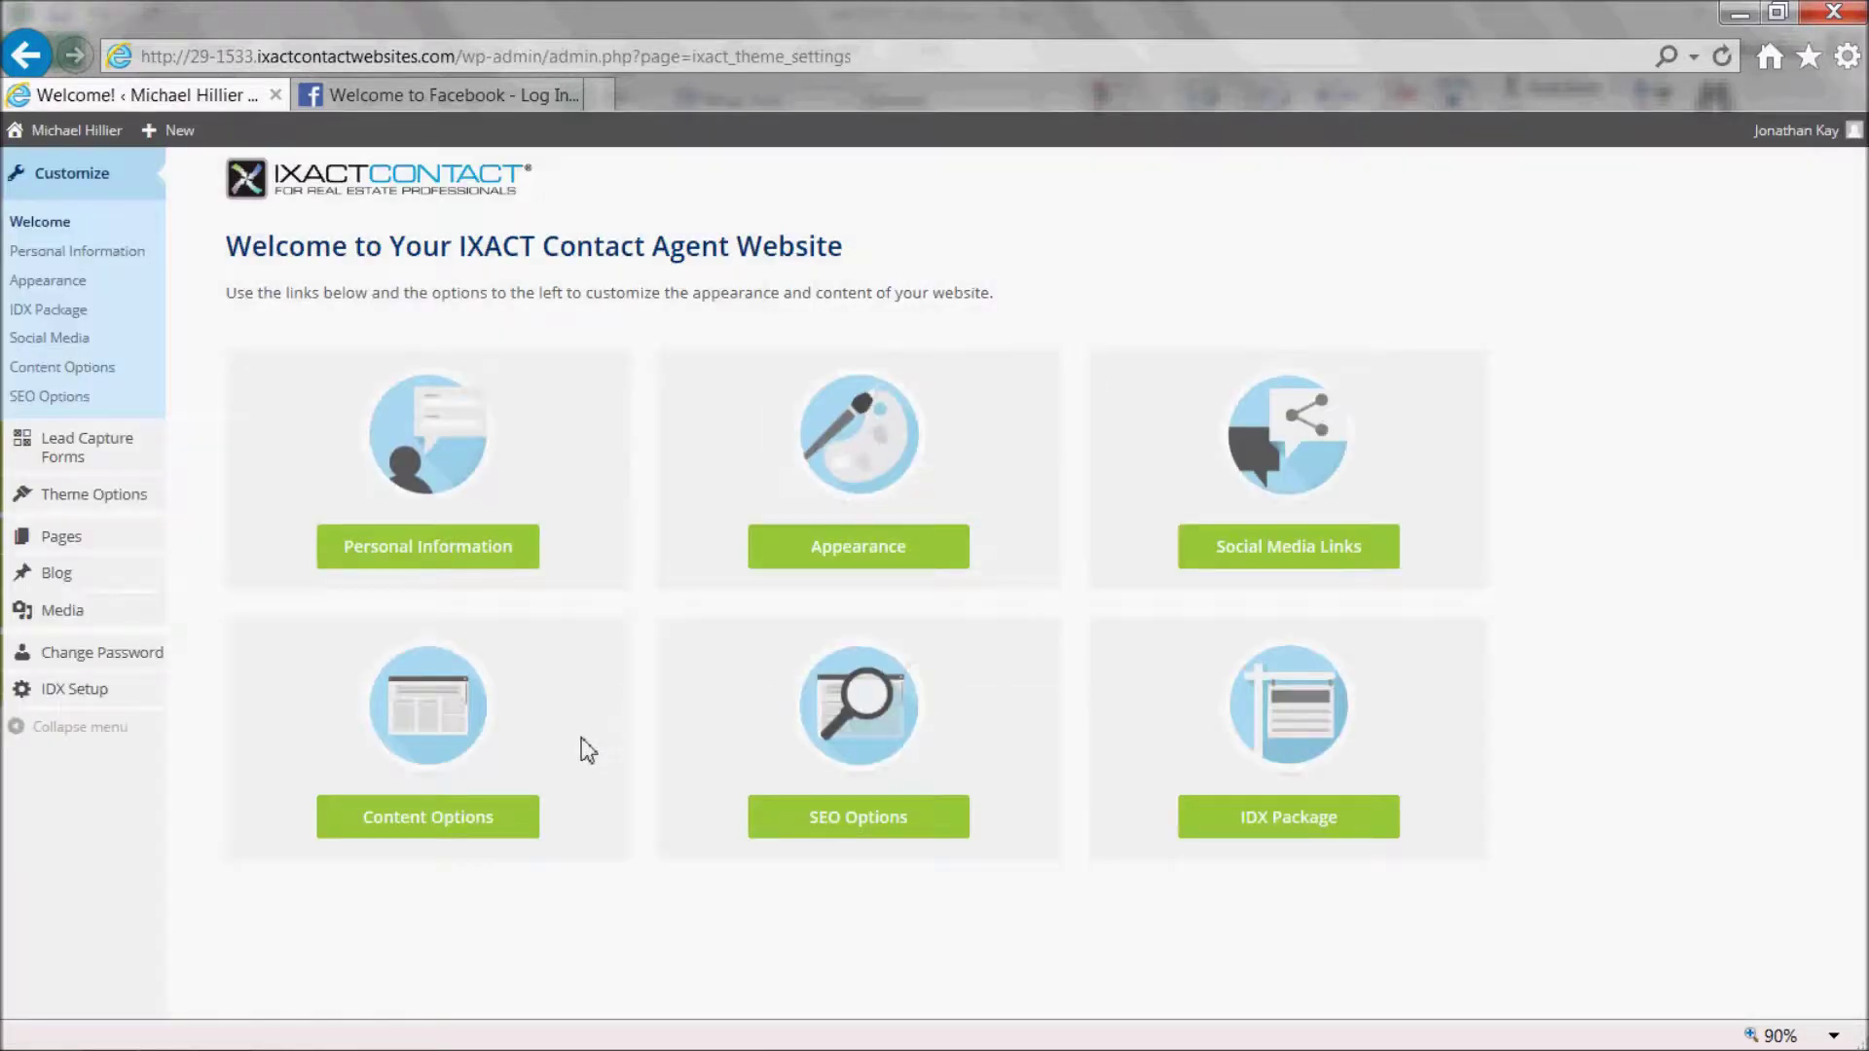
Step: Open IDX Control Panel from the IDX Setup menu, showing Latest Activity in a new tab
{"action": "mouse_move", "coordinate": [84, 697]}
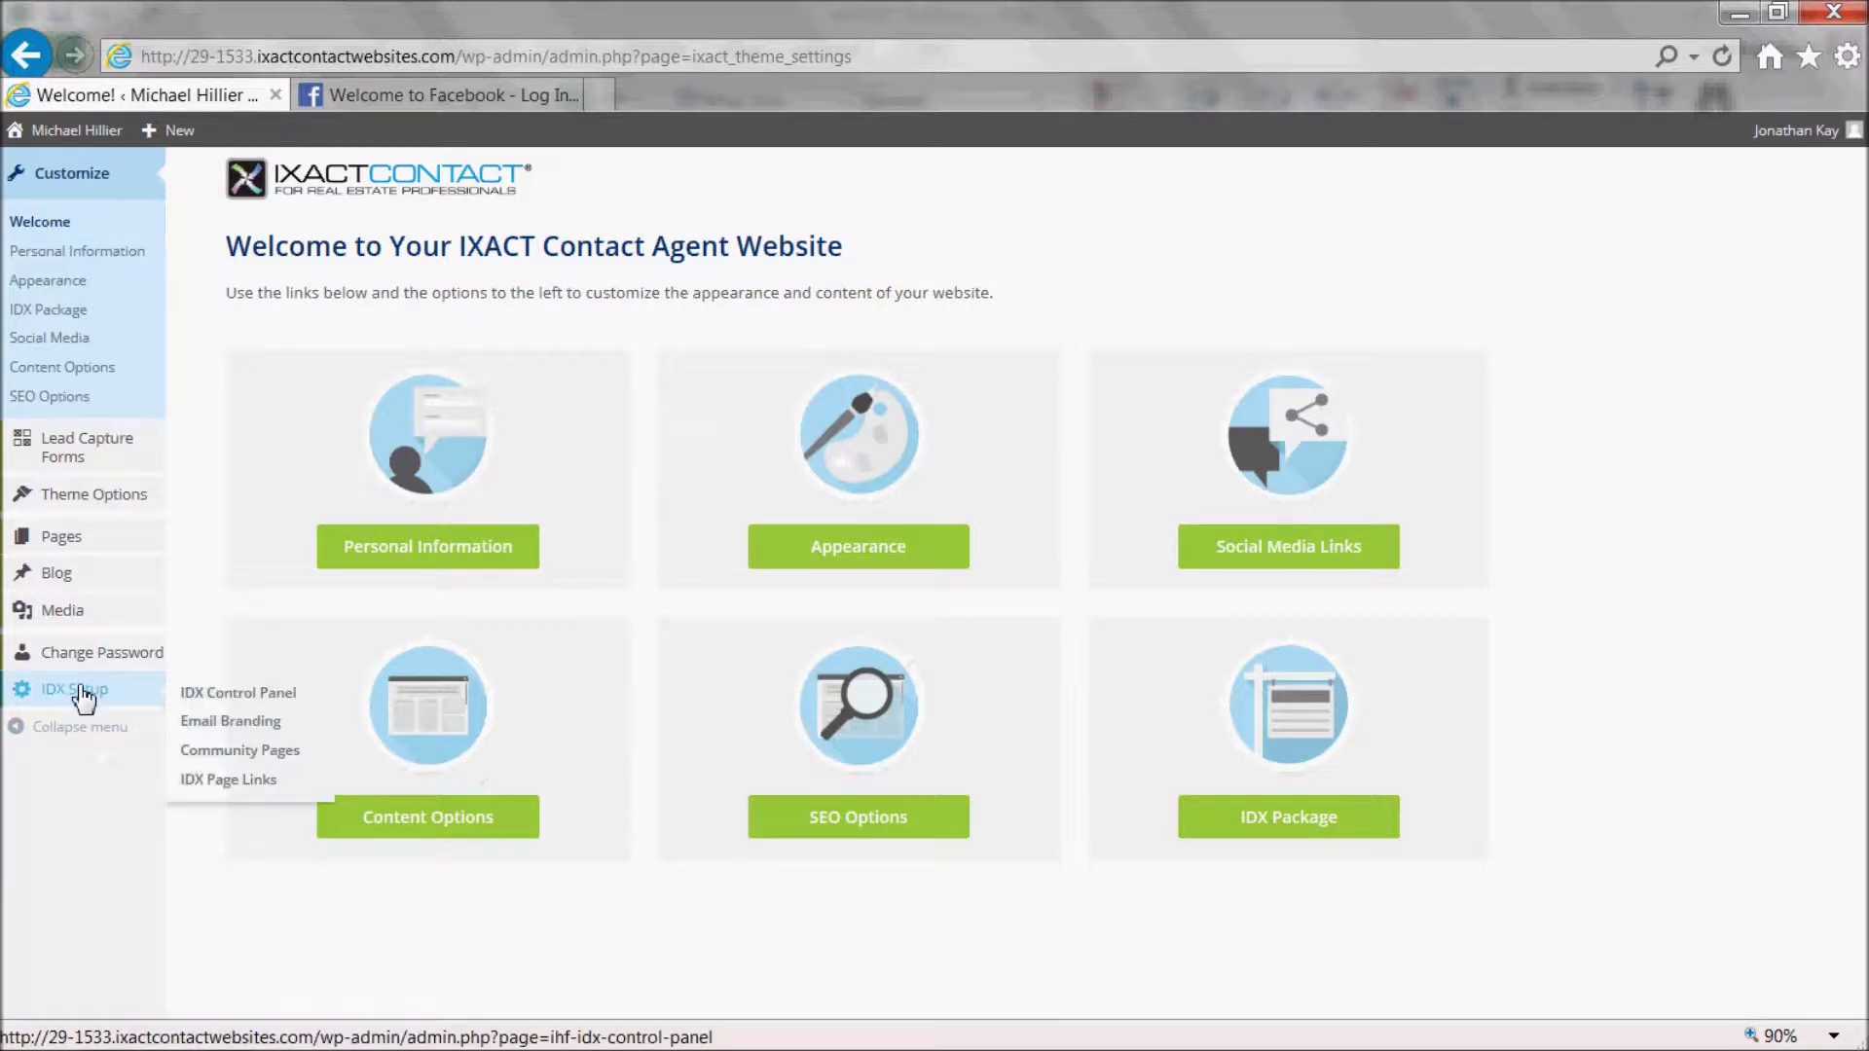
{"action": "left_click", "coordinate": [255, 705]}
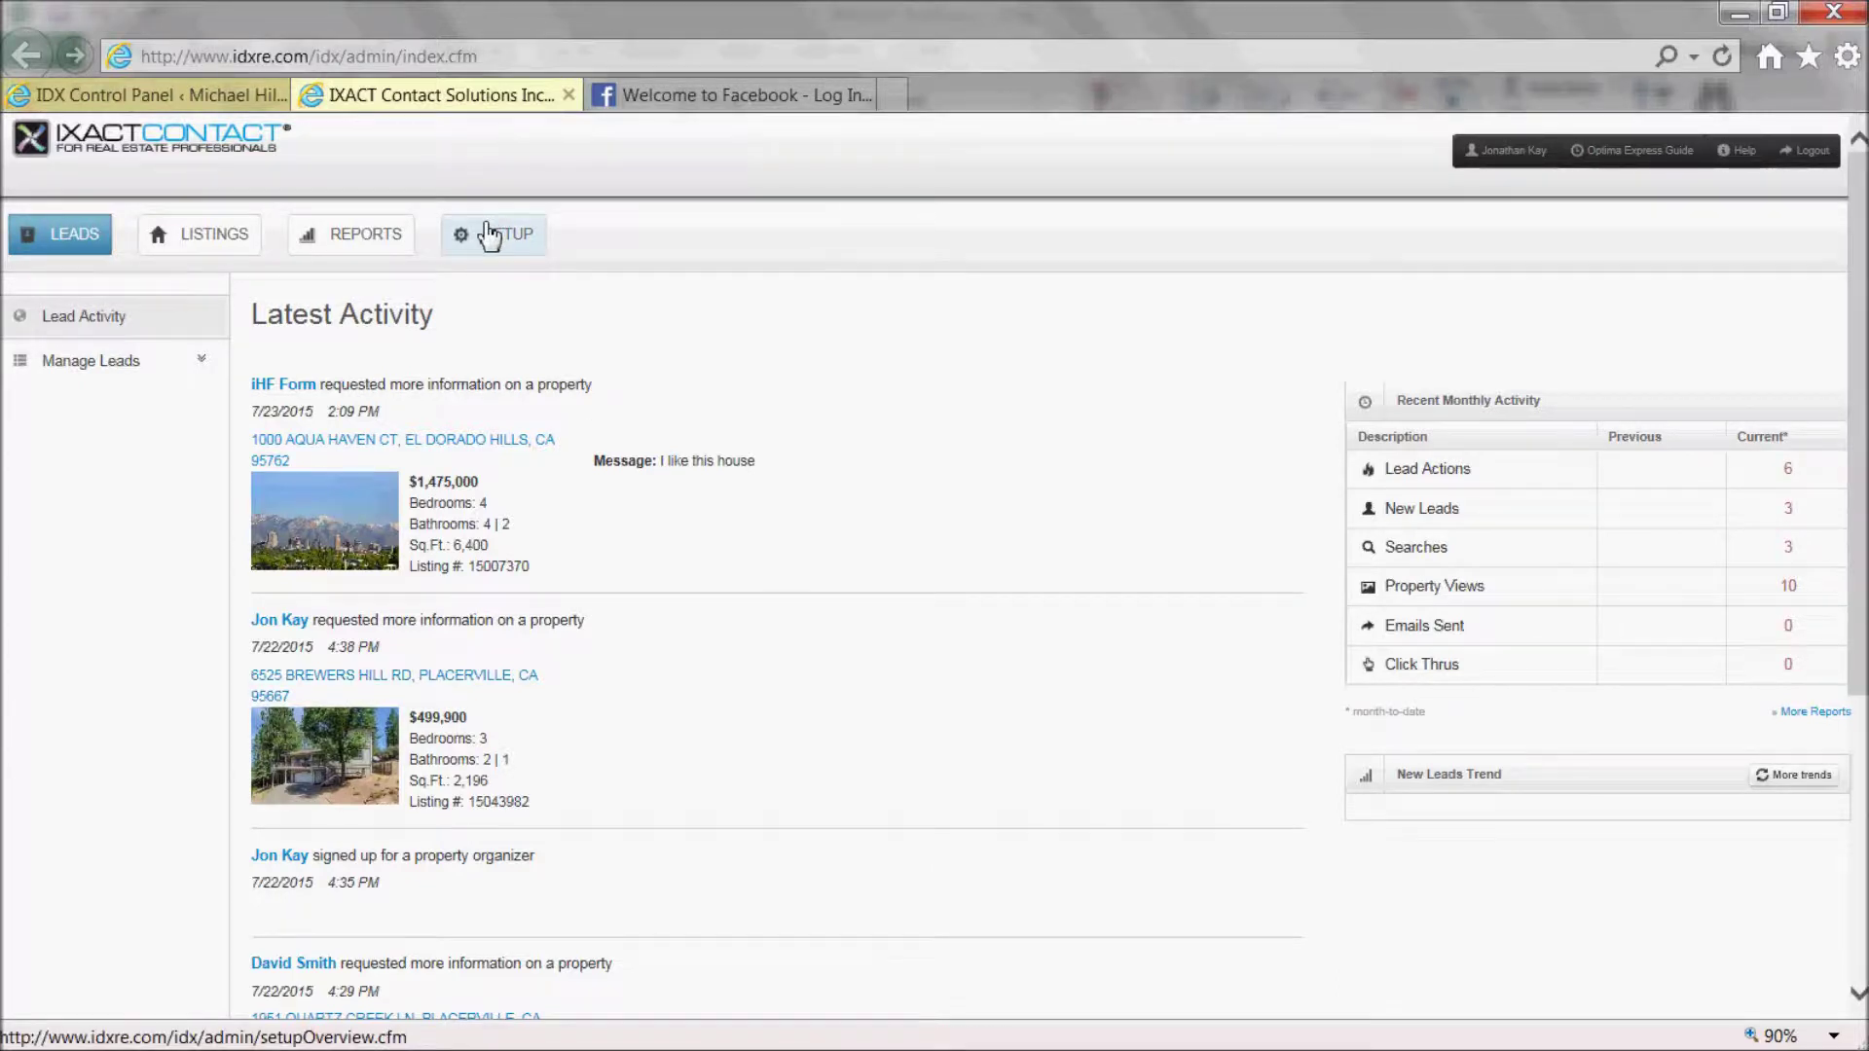
Step: Go to Setup > Mobile/Social Setup > Facebook to show the Facebook Apps page
{"action": "left_click", "coordinate": [488, 235]}
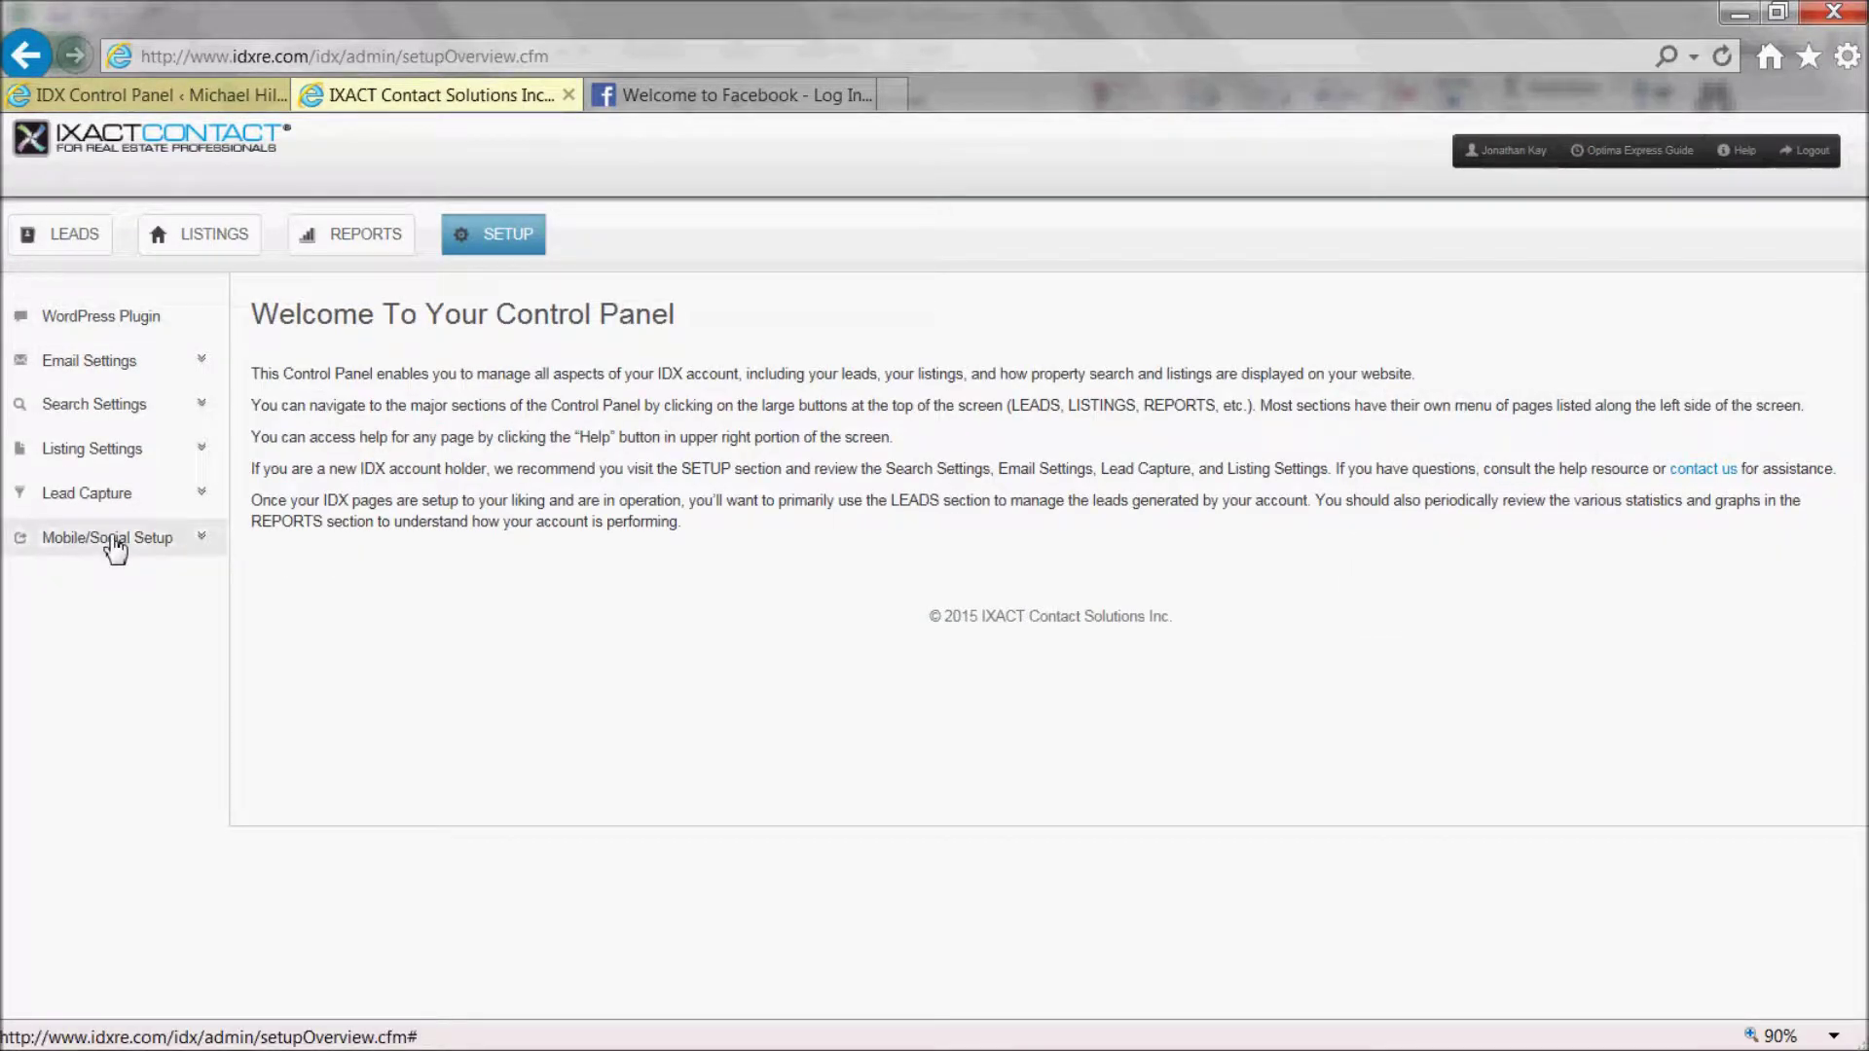
{"action": "left_click", "coordinate": [115, 545]}
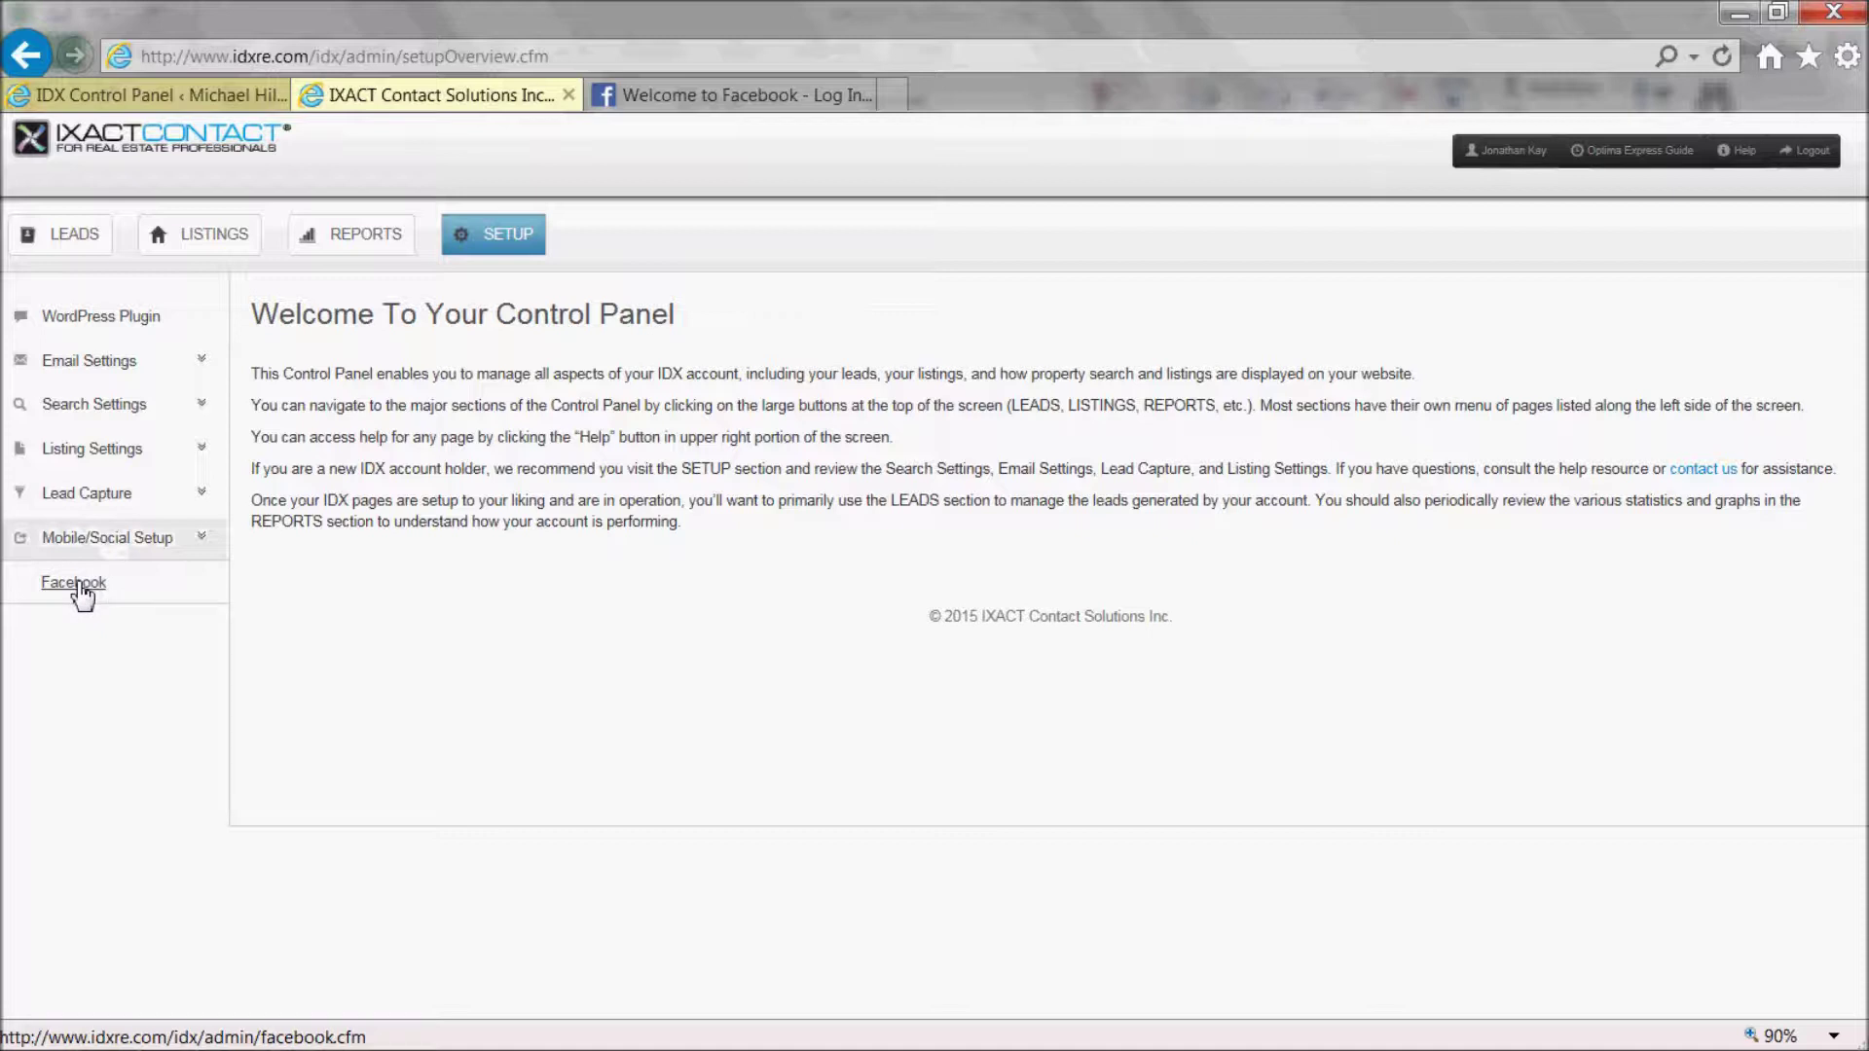
{"action": "left_click", "coordinate": [78, 585]}
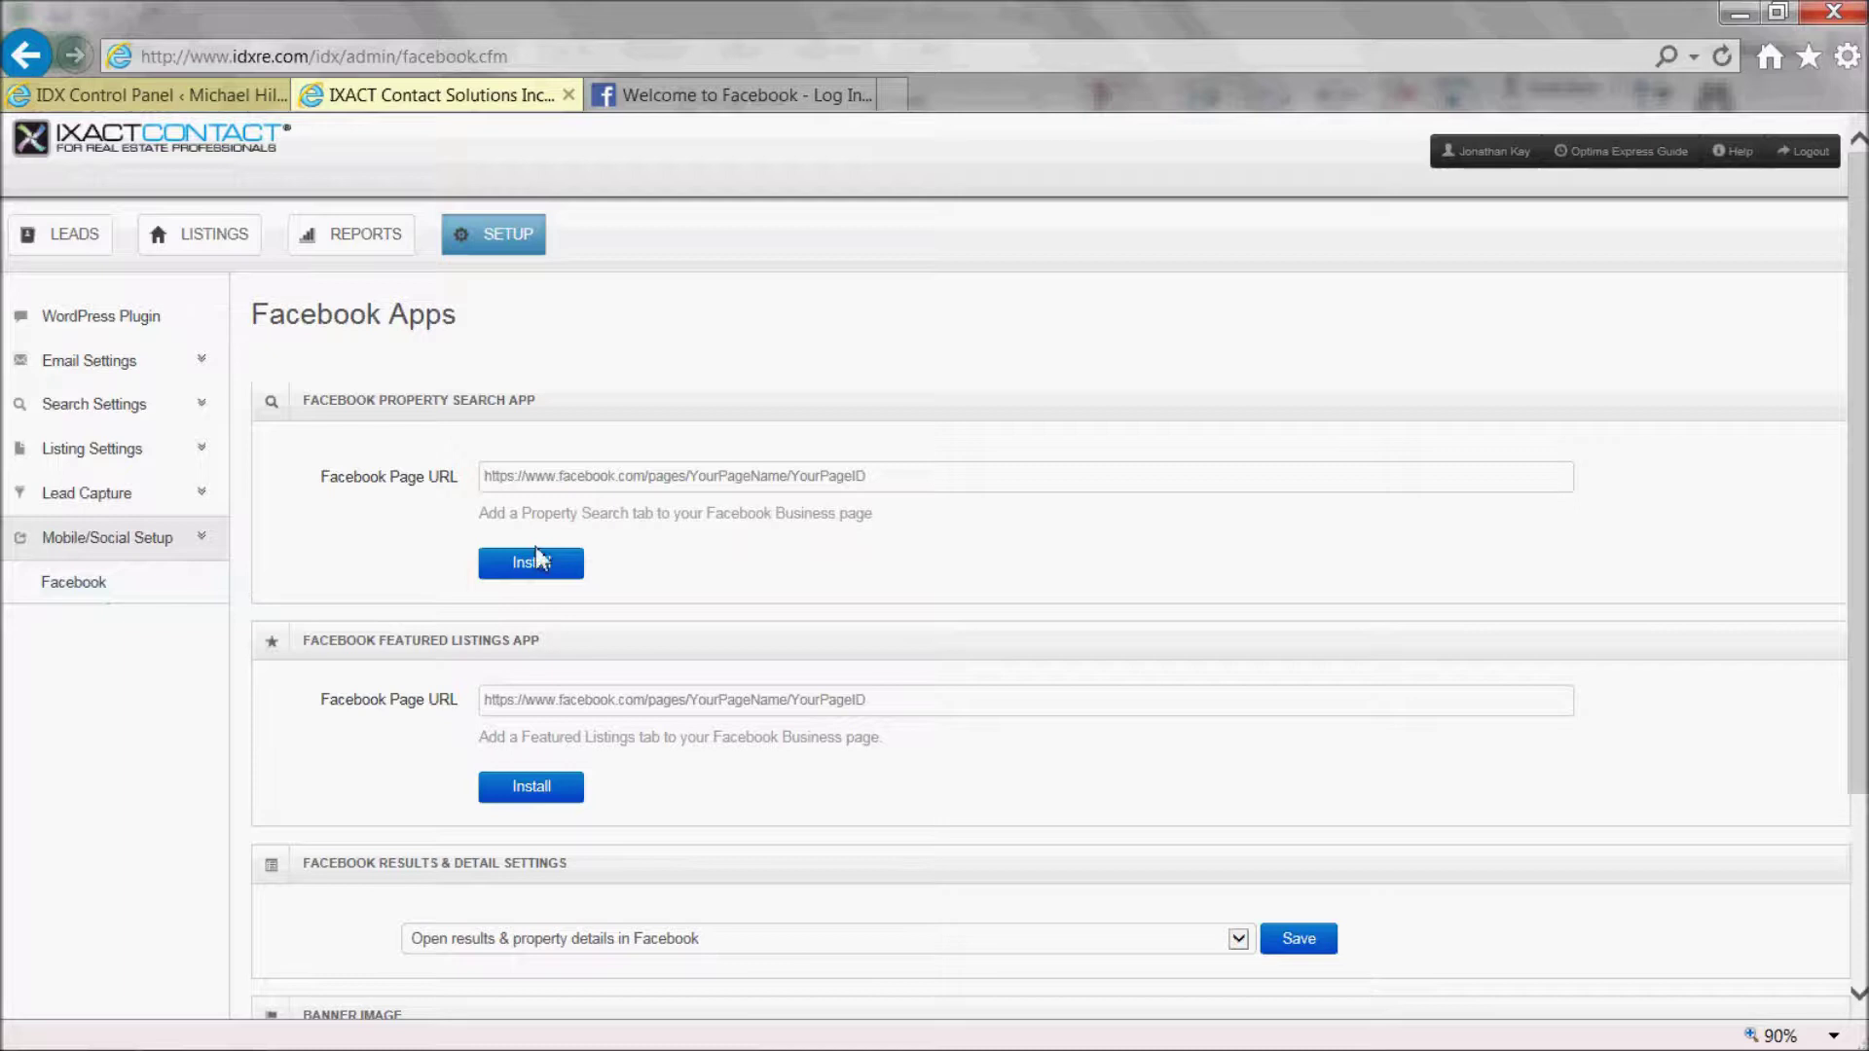
Step: Log in to Facebook with the saved account email and password
{"action": "left_click", "coordinate": [704, 97]}
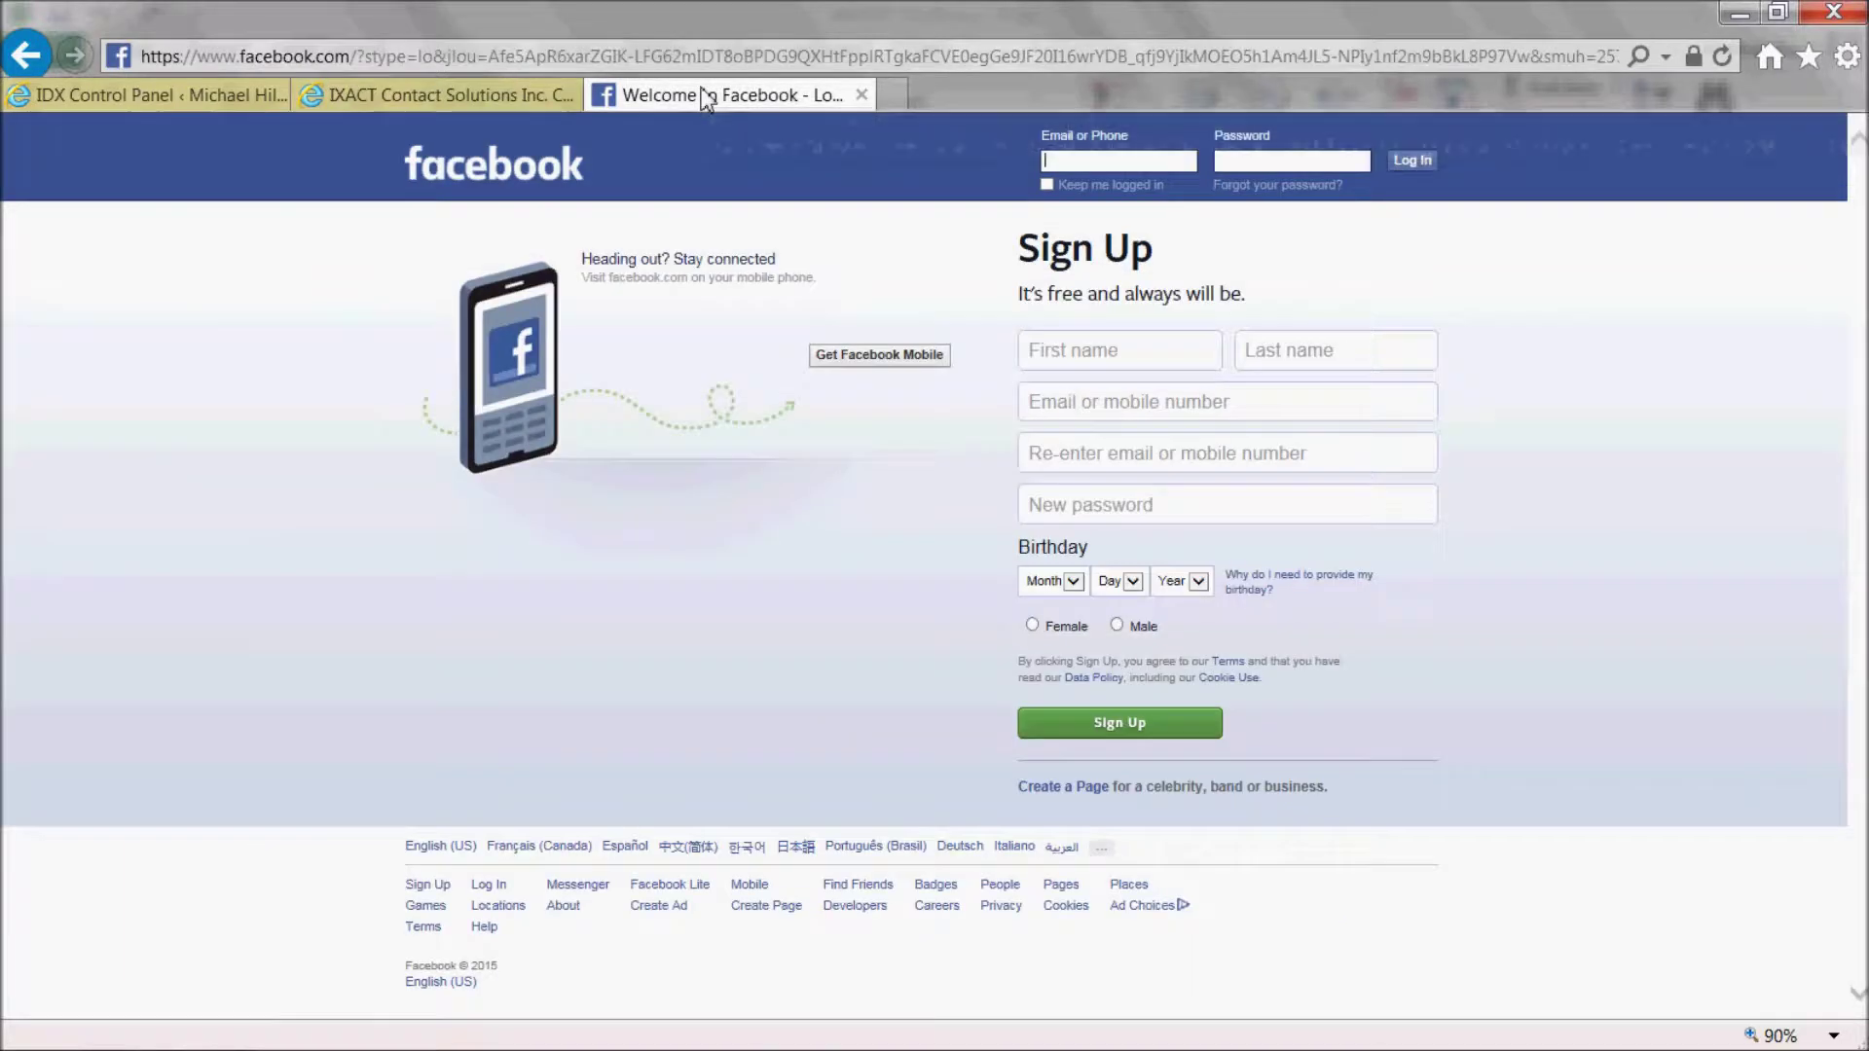
{"action": "left_click", "coordinate": [1114, 162]}
{"action": "type", "text": "jon"}
{"action": "key", "text": "Down"}
{"action": "key", "text": "Down"}
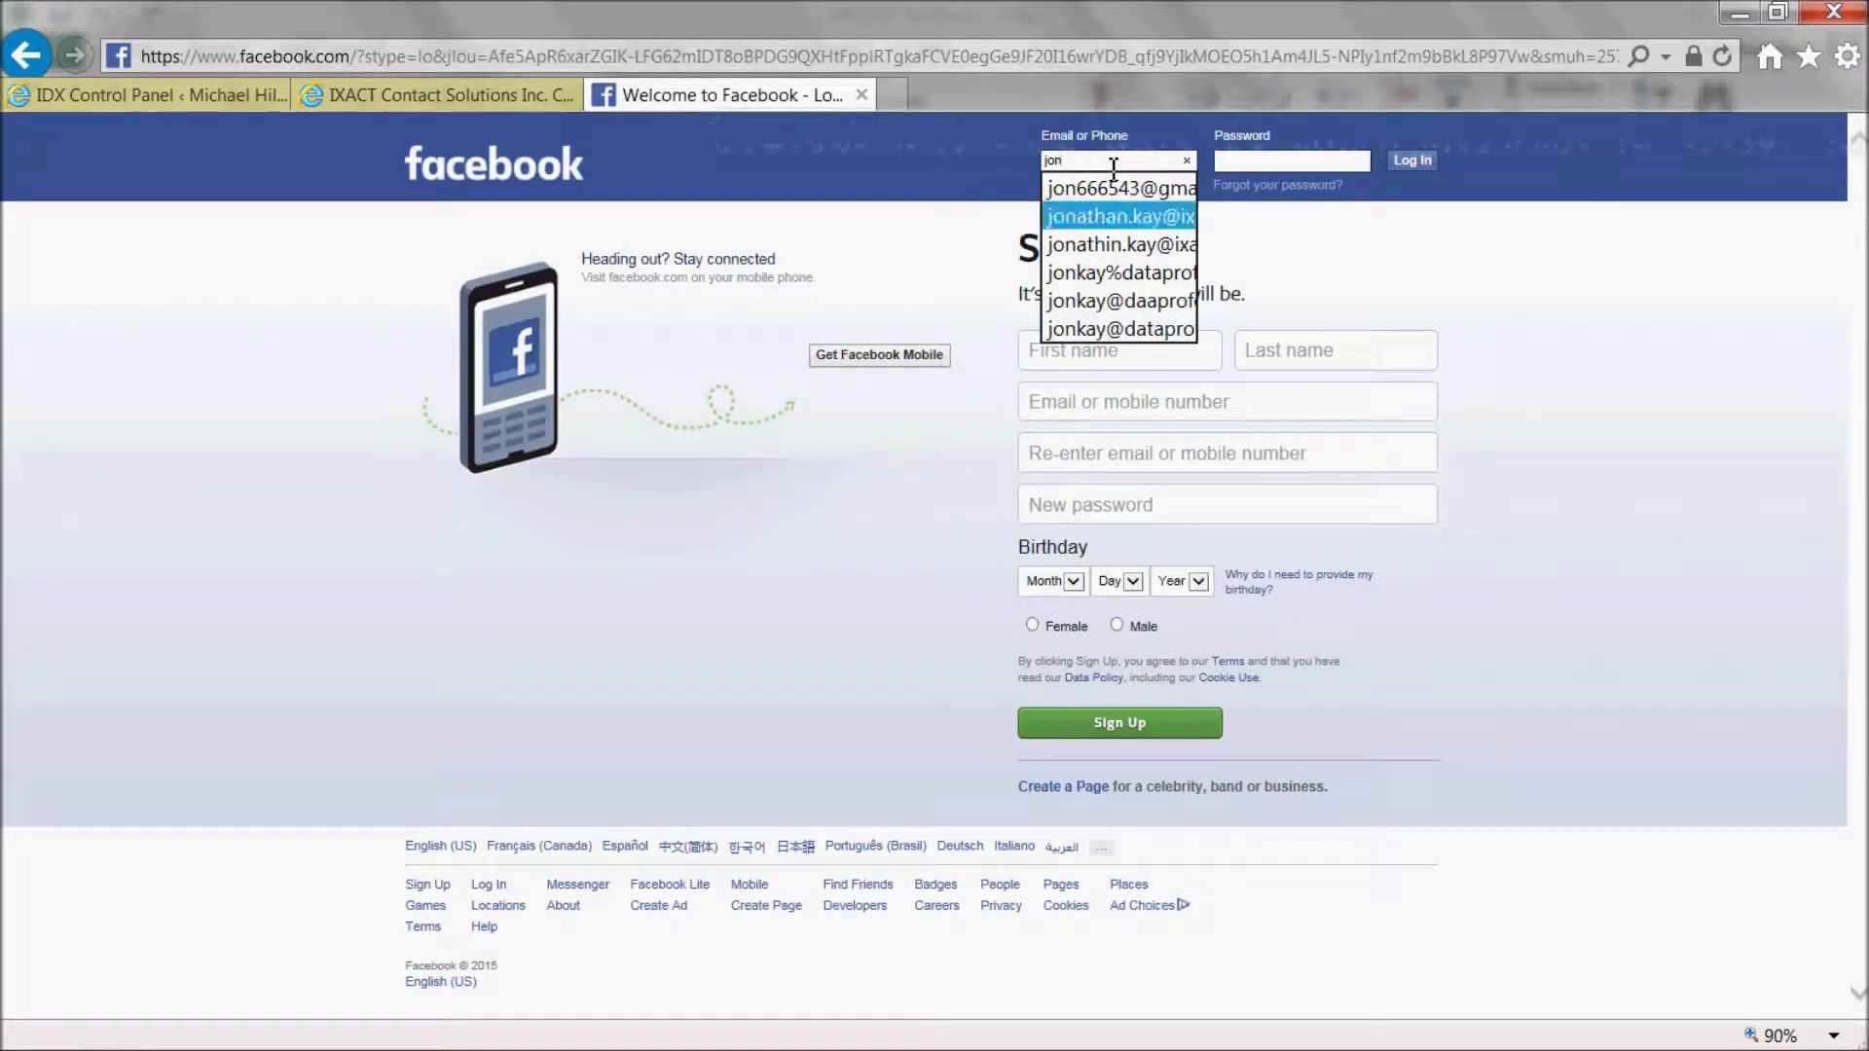
{"action": "key", "text": "Tab"}
{"action": "type", "text": "•••••••••"}
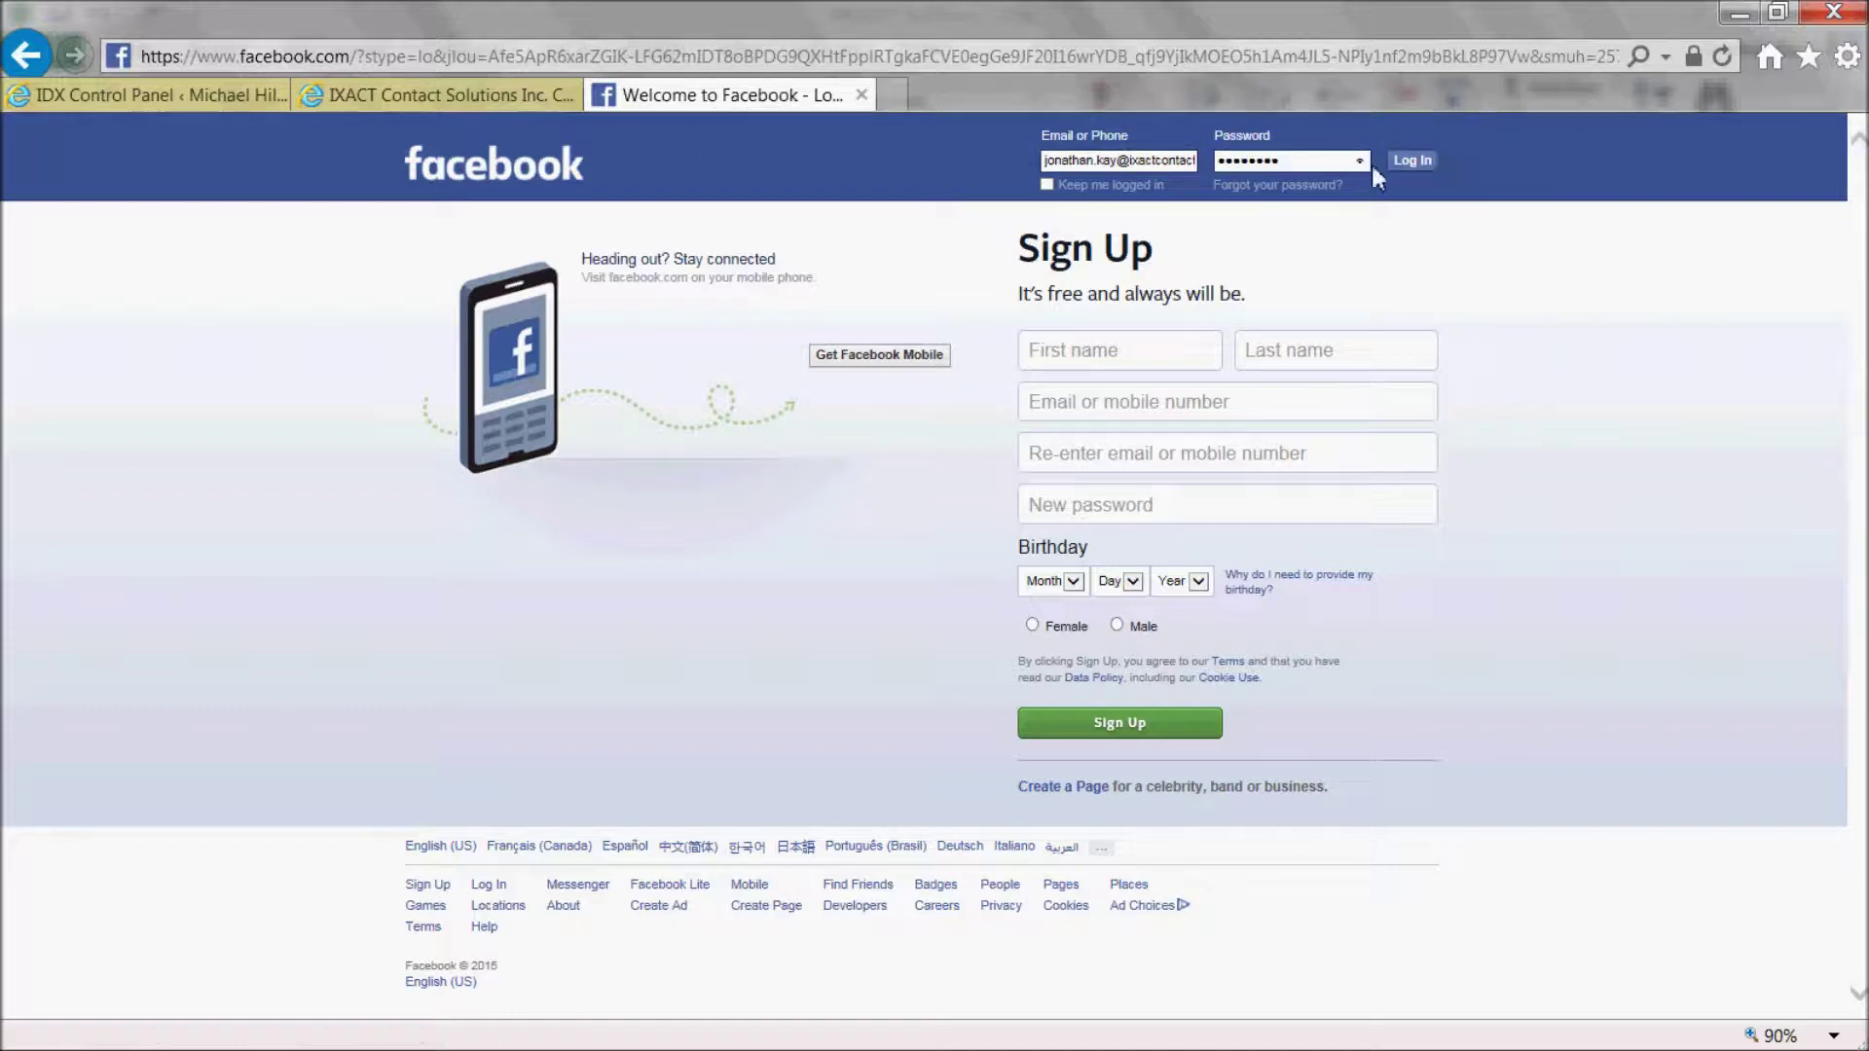
{"action": "left_click", "coordinate": [1411, 160]}
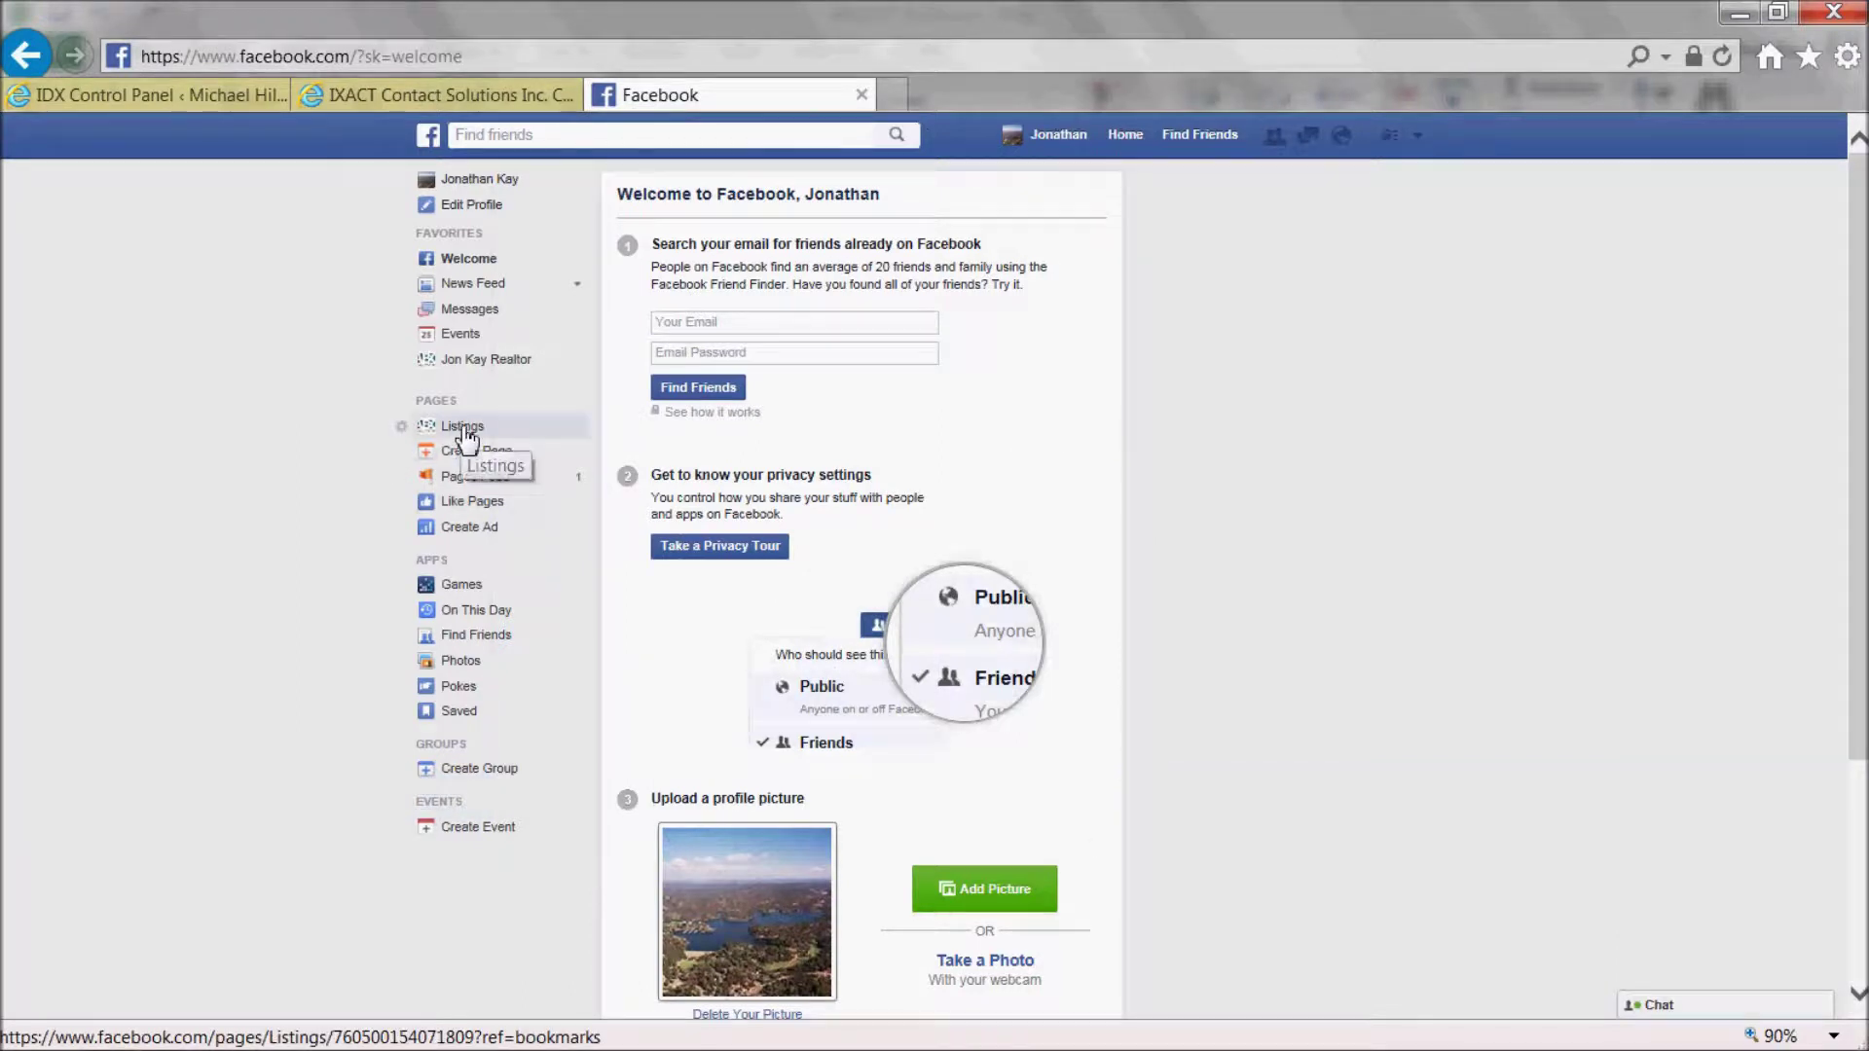
Step: Open the Listings business page and copy its web address
{"action": "left_click", "coordinate": [464, 428]}
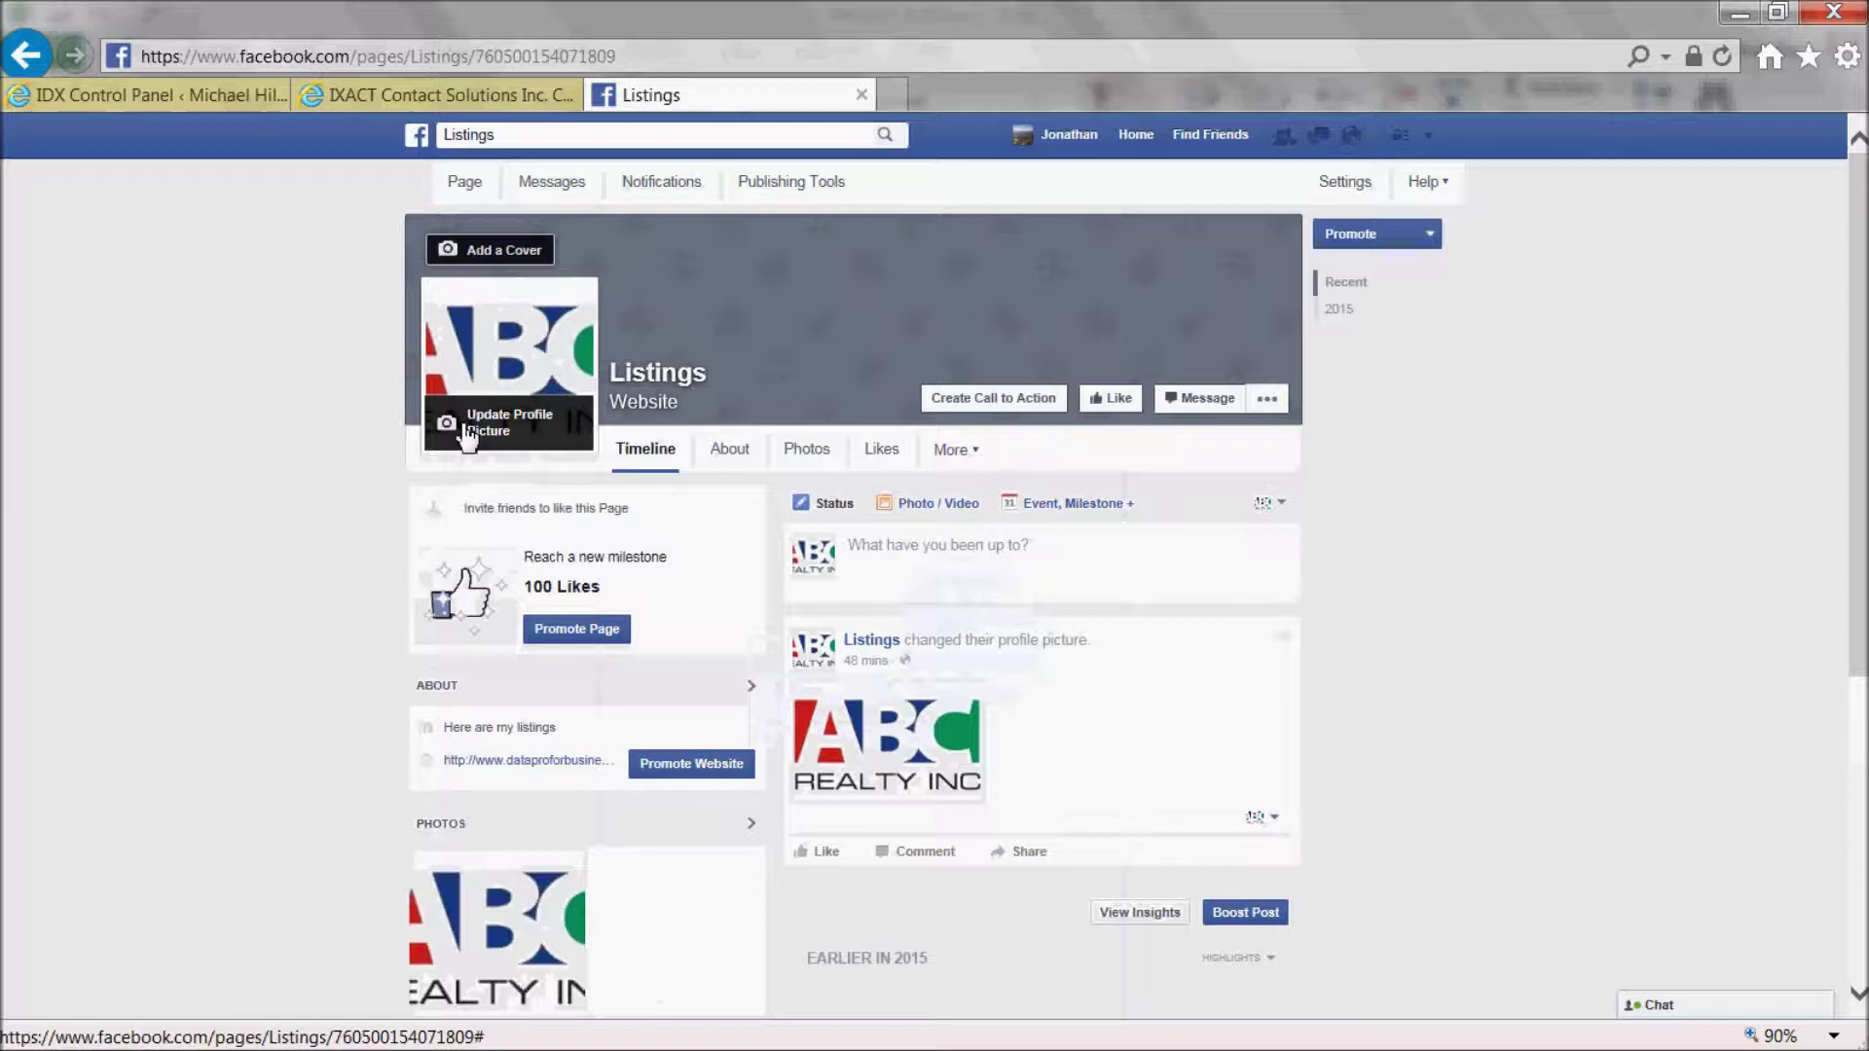
{"action": "left_click", "coordinate": [669, 60]}
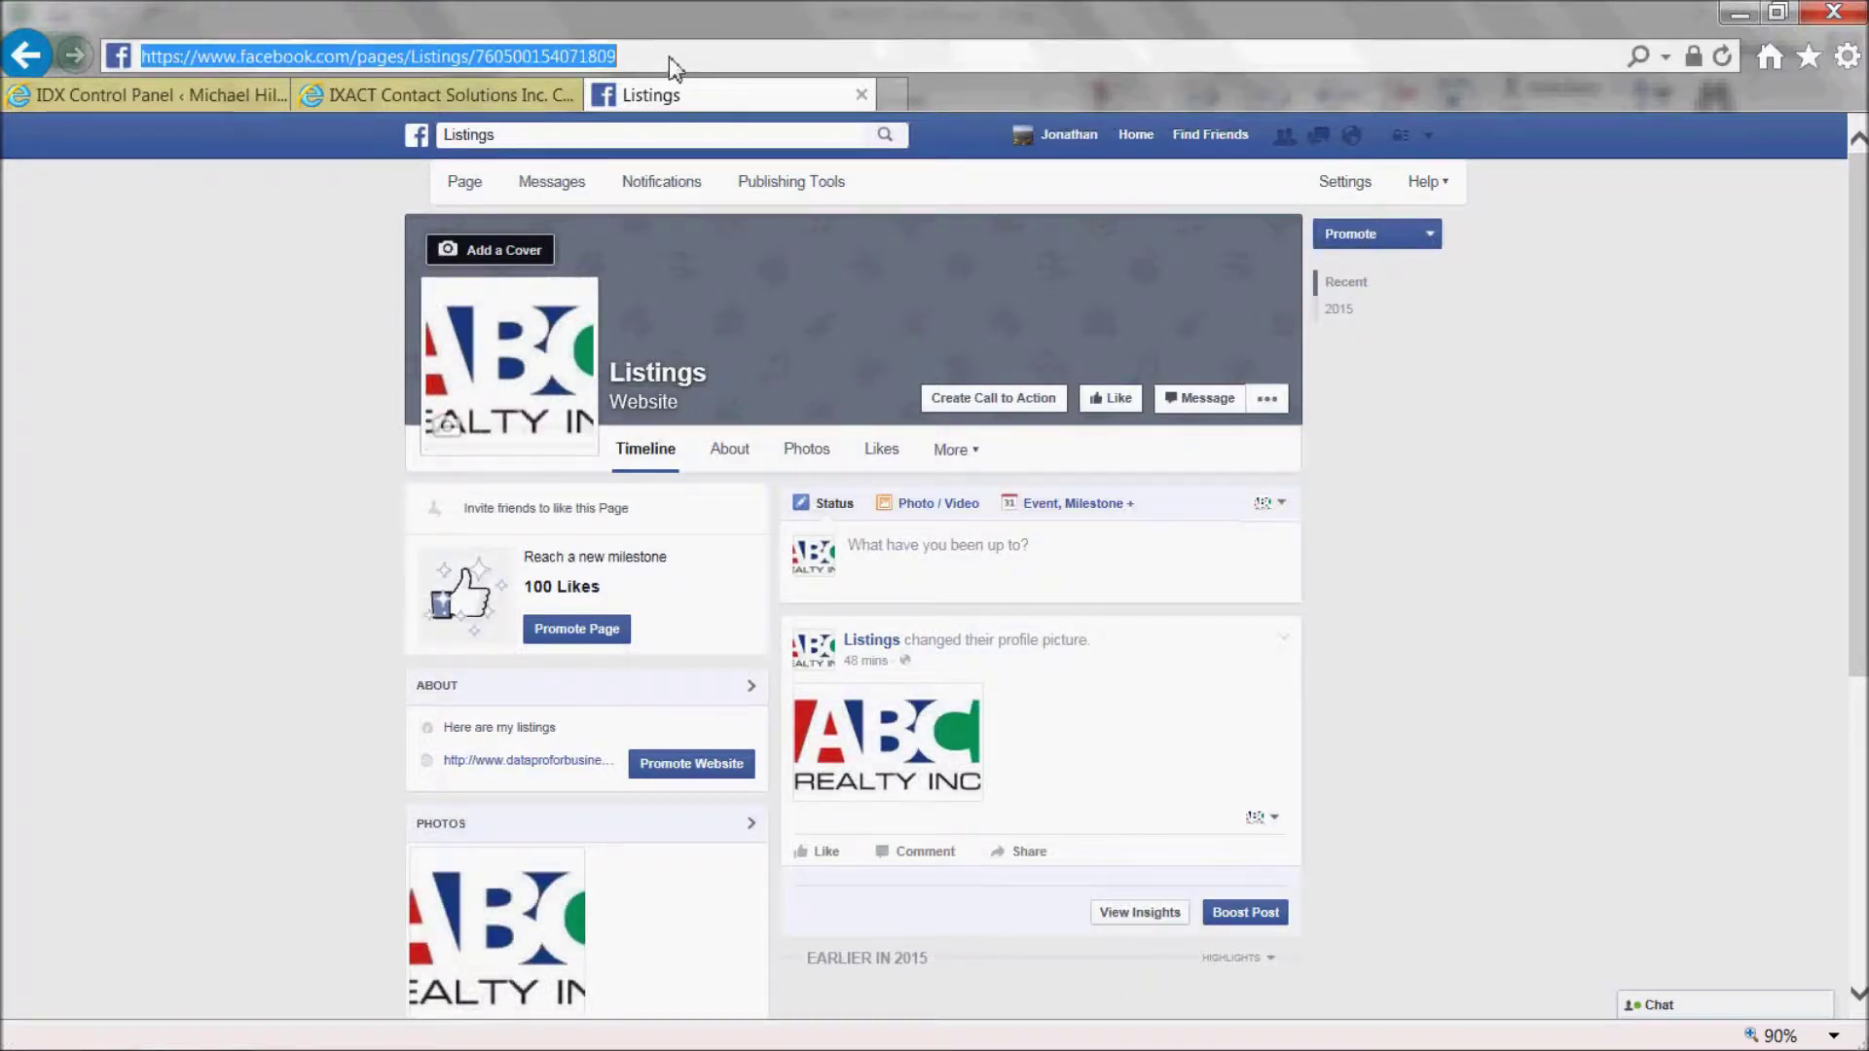
{"action": "right_click", "coordinate": [343, 36]}
{"action": "right_click", "coordinate": [310, 62]}
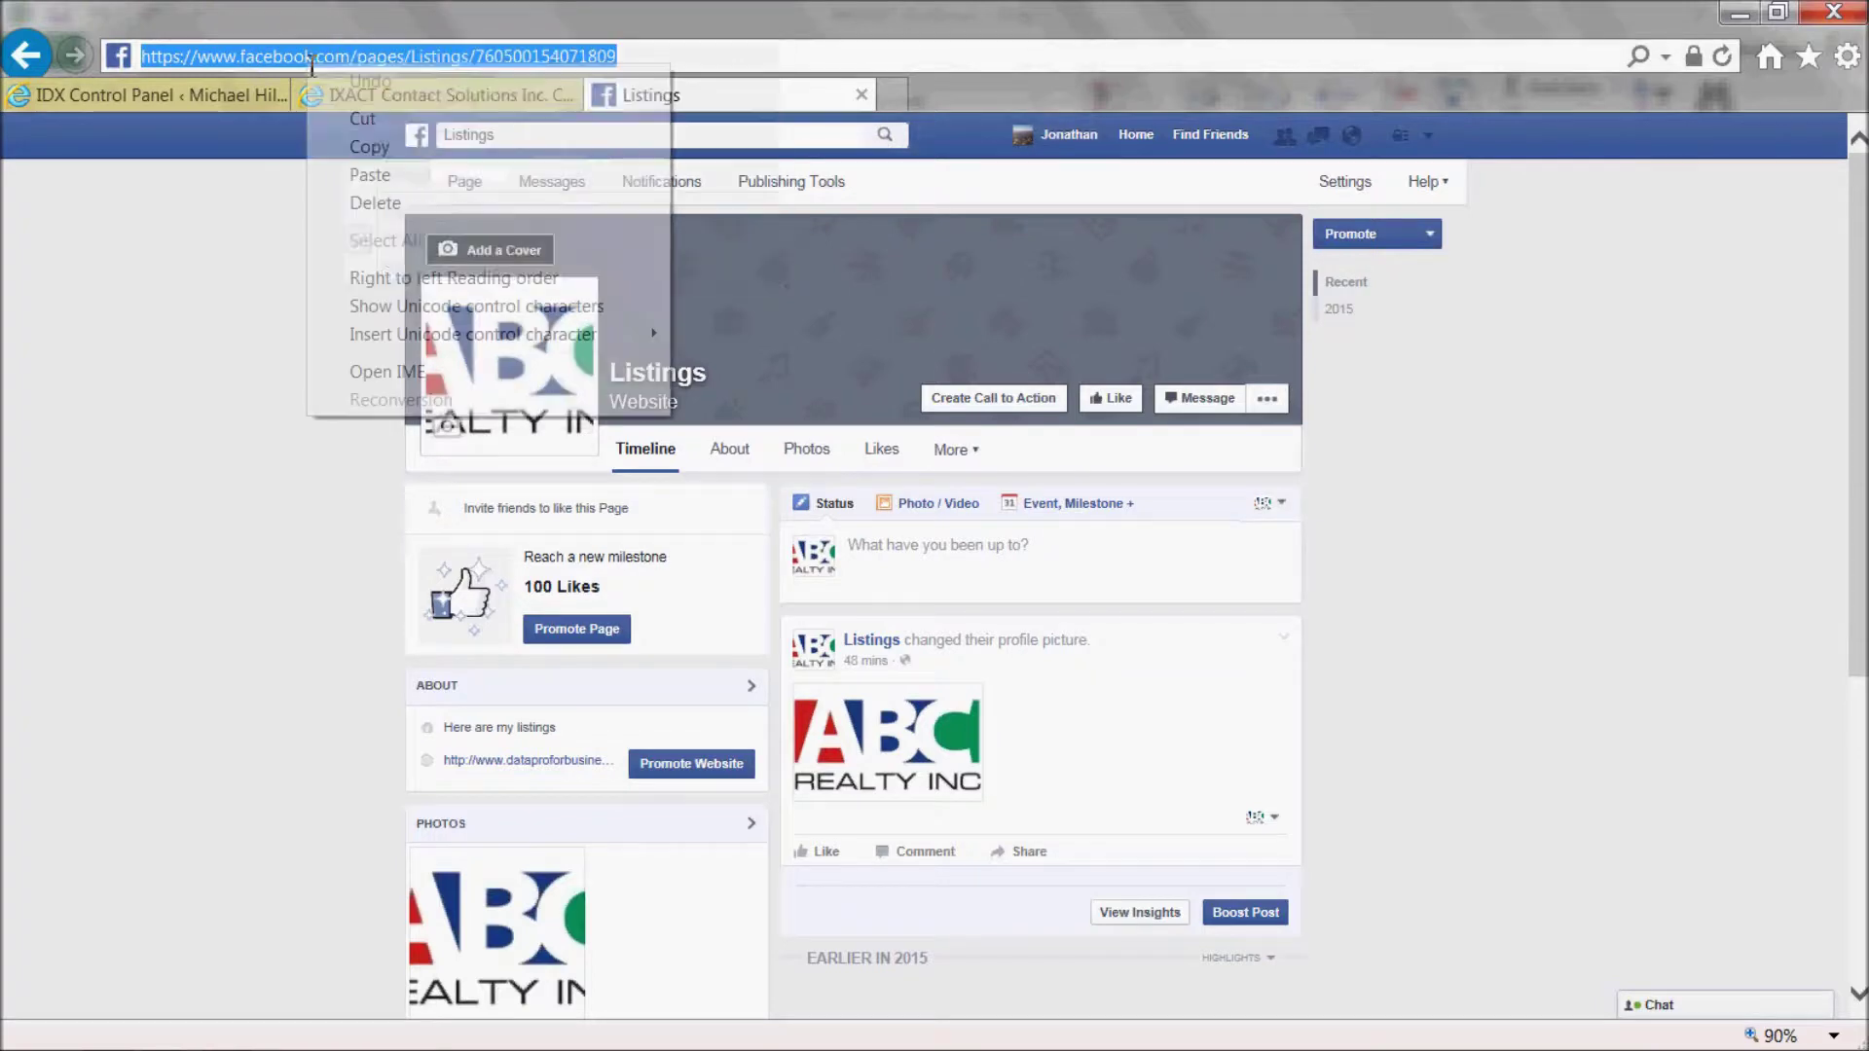
{"action": "left_click", "coordinate": [379, 148]}
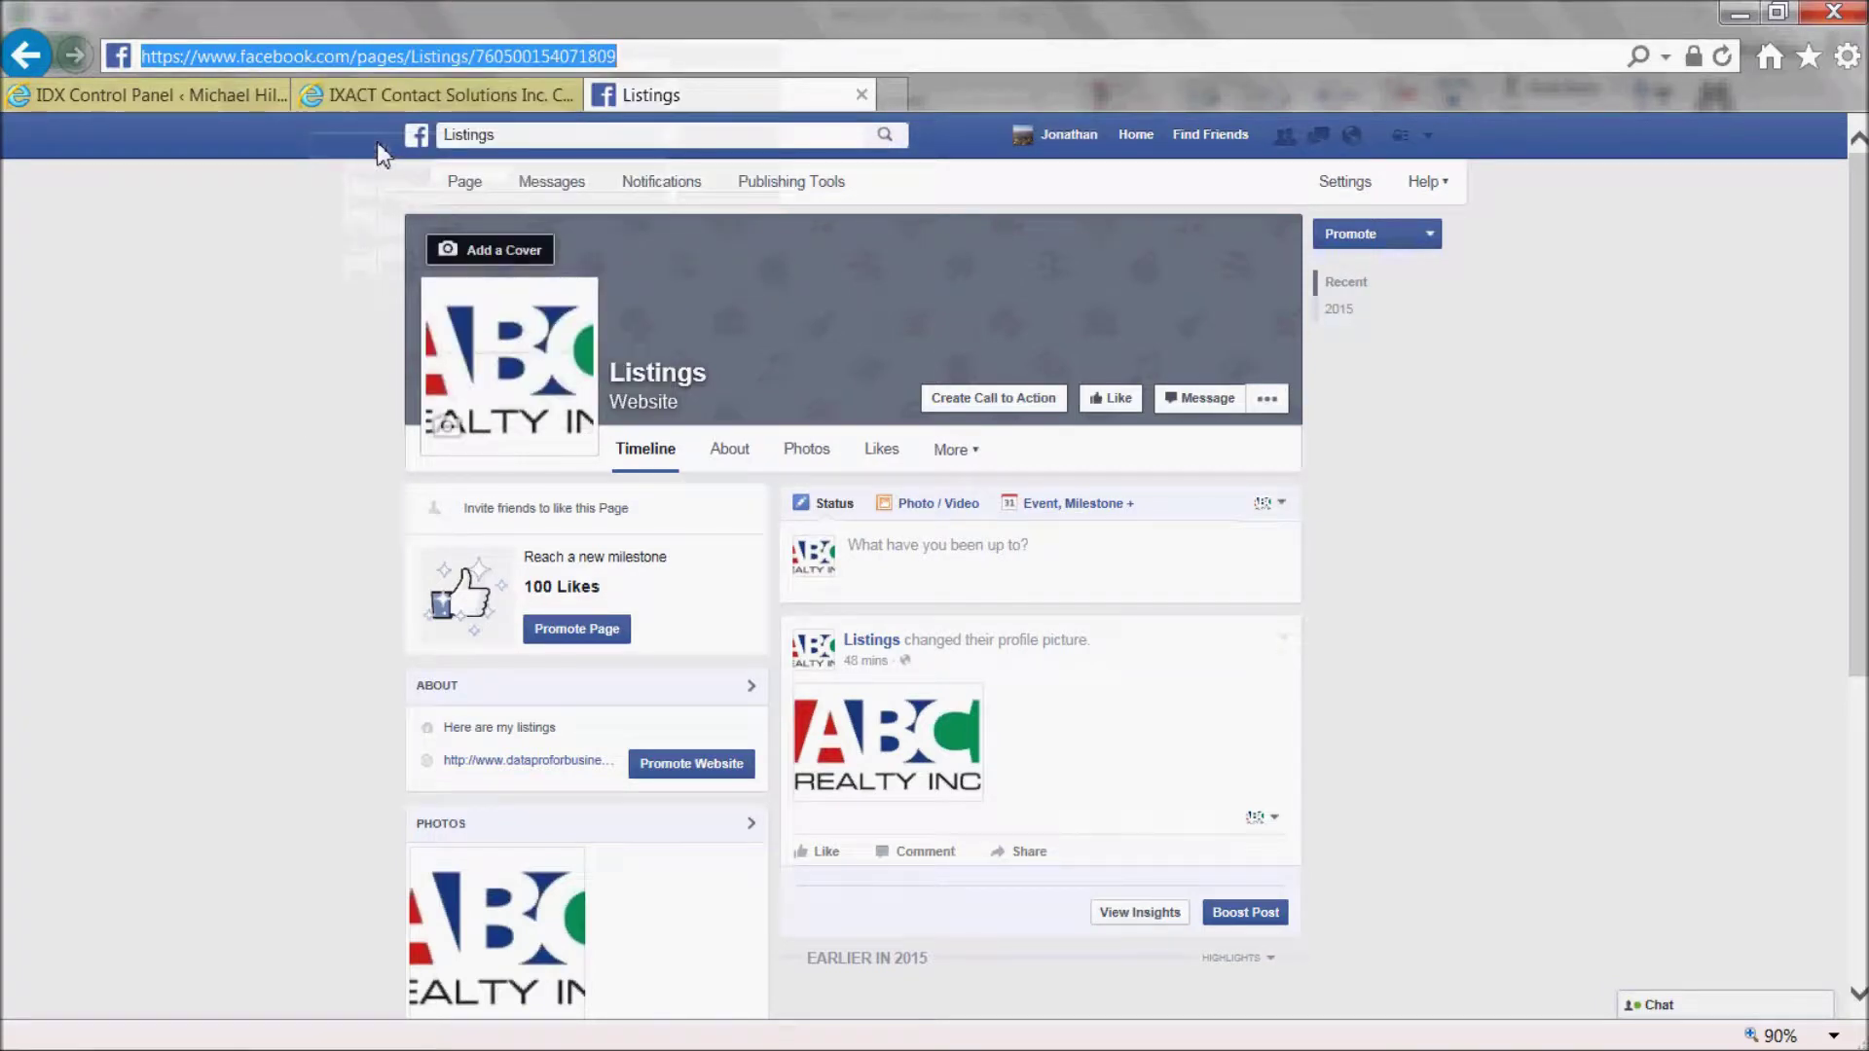
Step: Paste the Listings page address into the Property Search Facebook Page URL field
{"action": "left_click", "coordinate": [454, 102]}
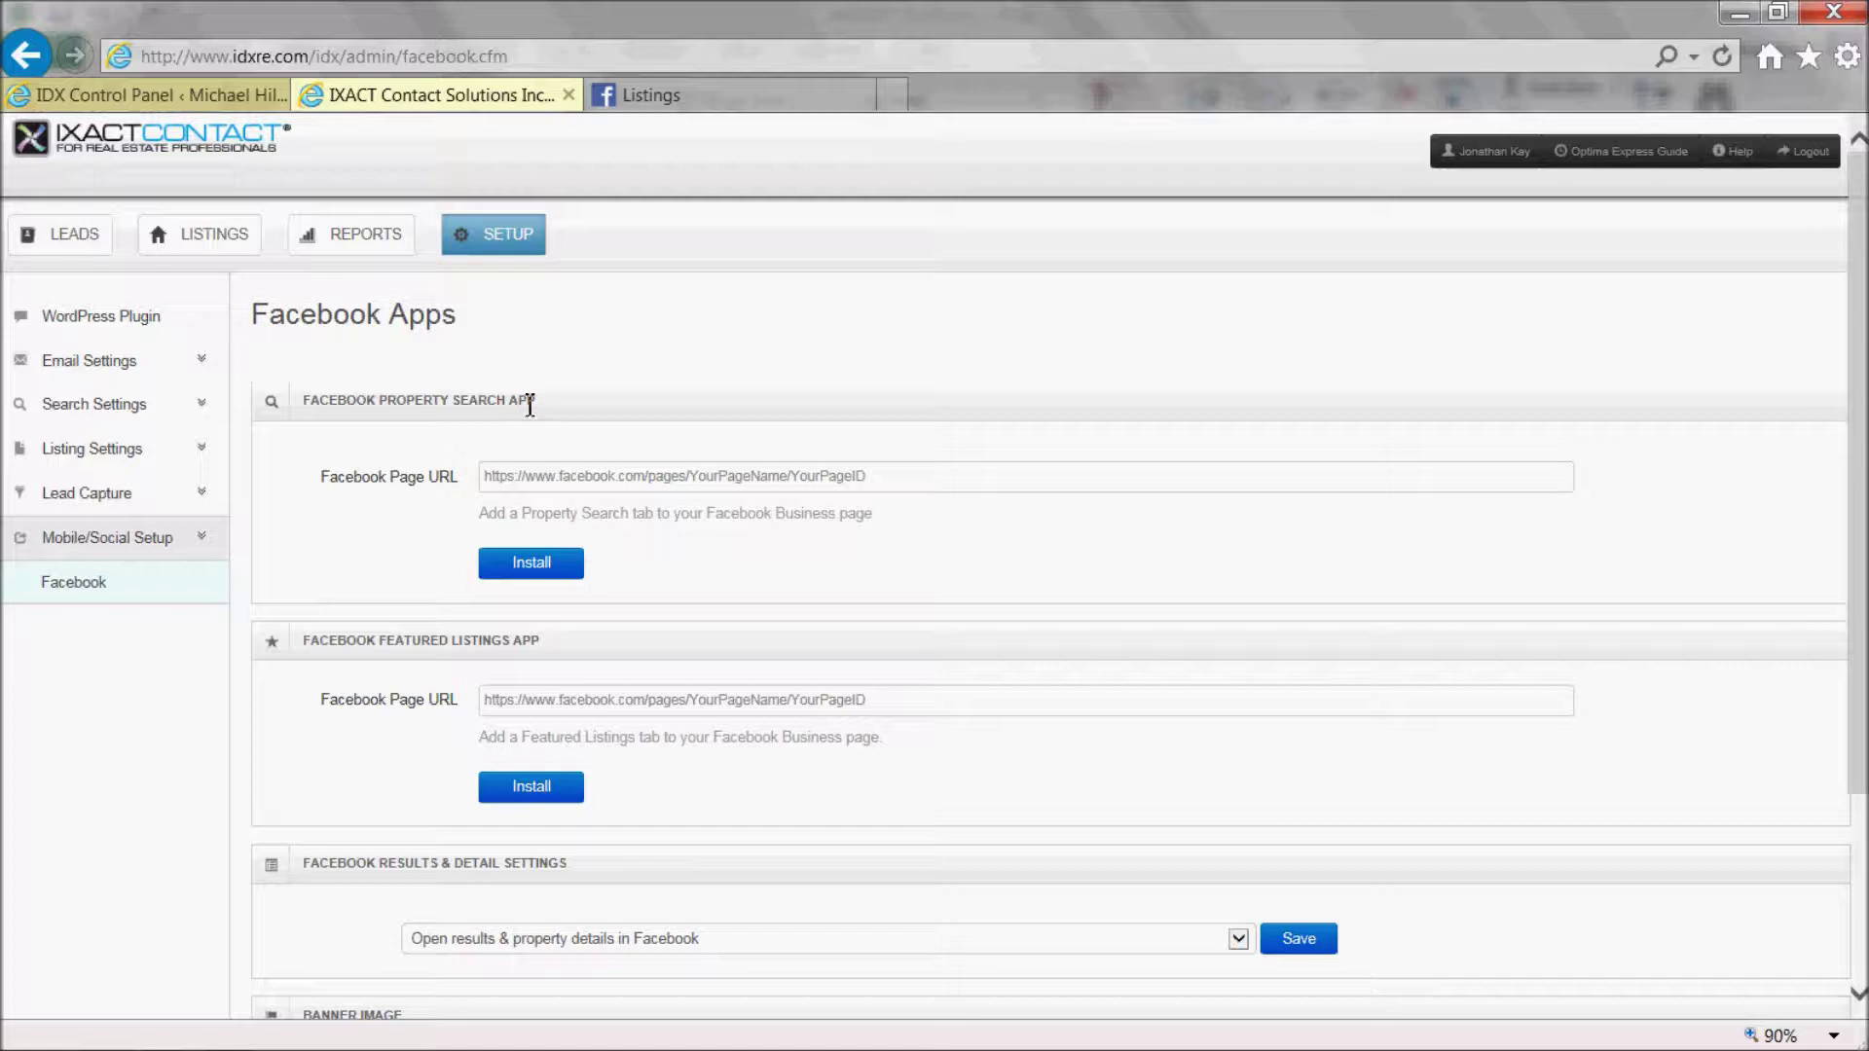
{"action": "left_click", "coordinate": [525, 478]}
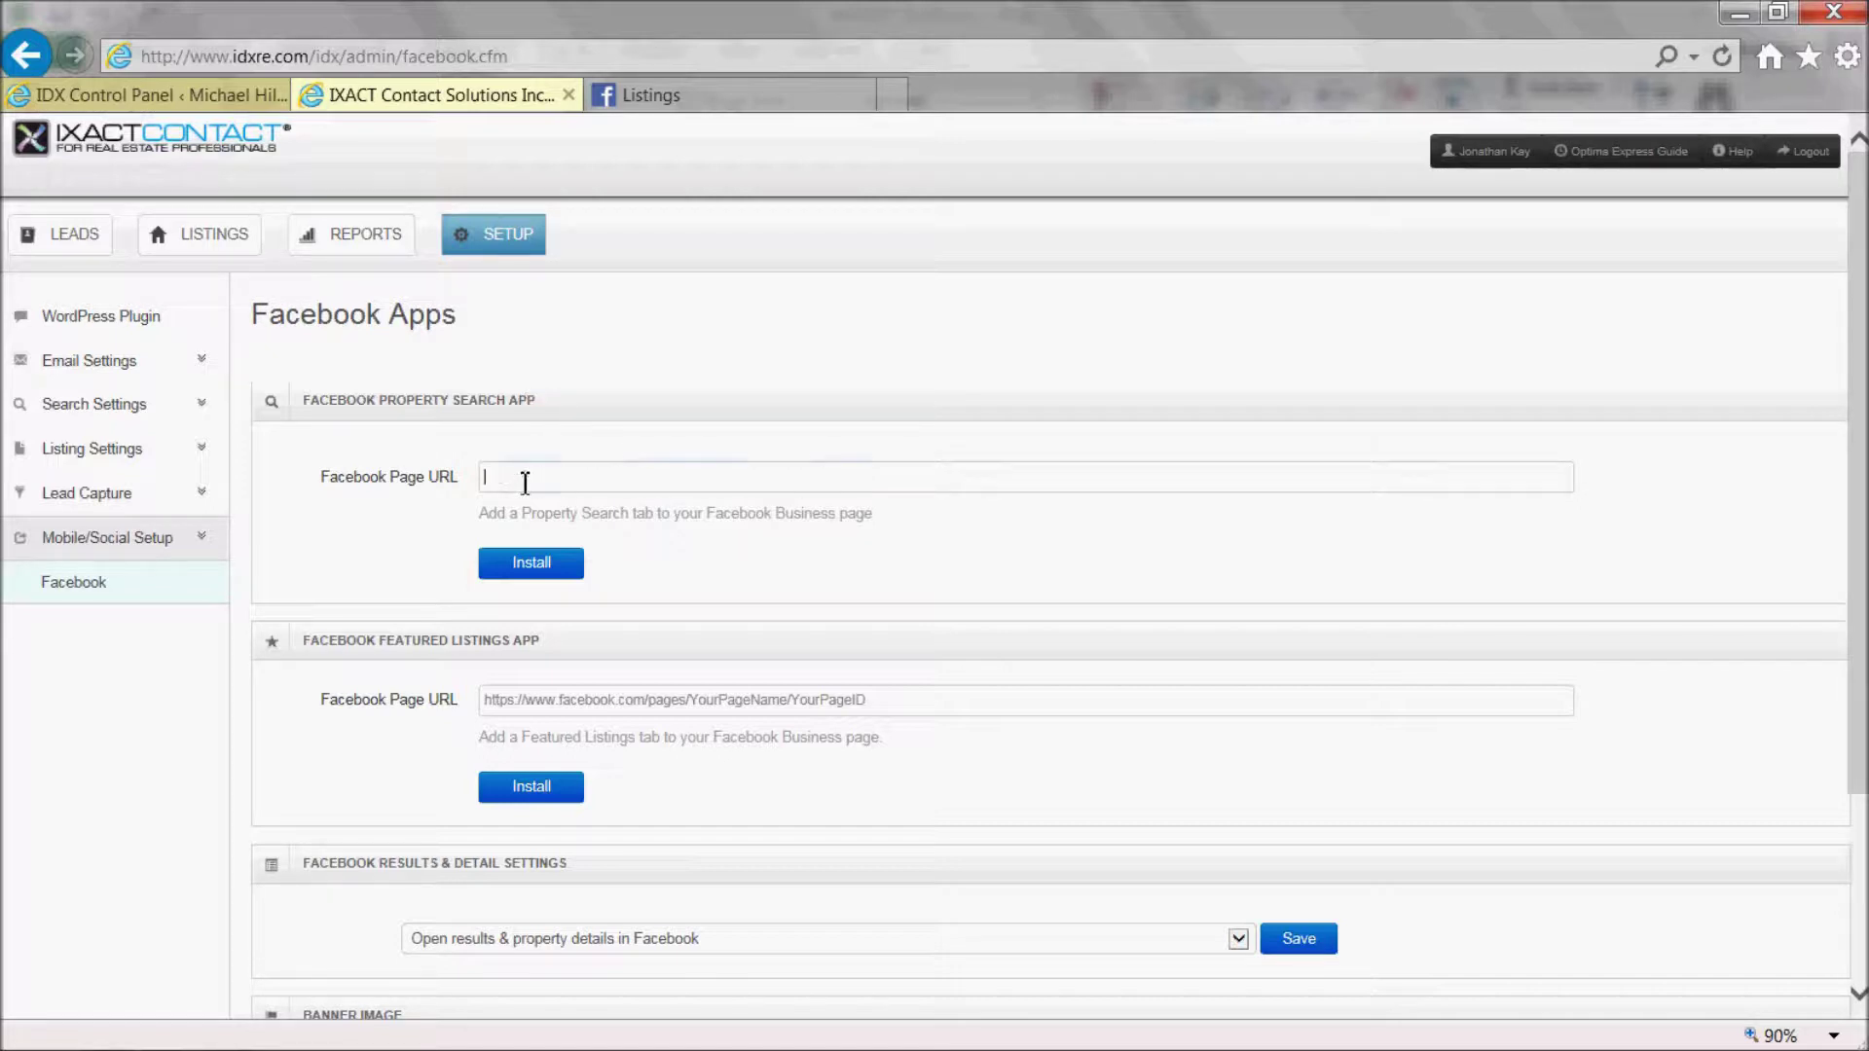
{"action": "right_click", "coordinate": [526, 482]}
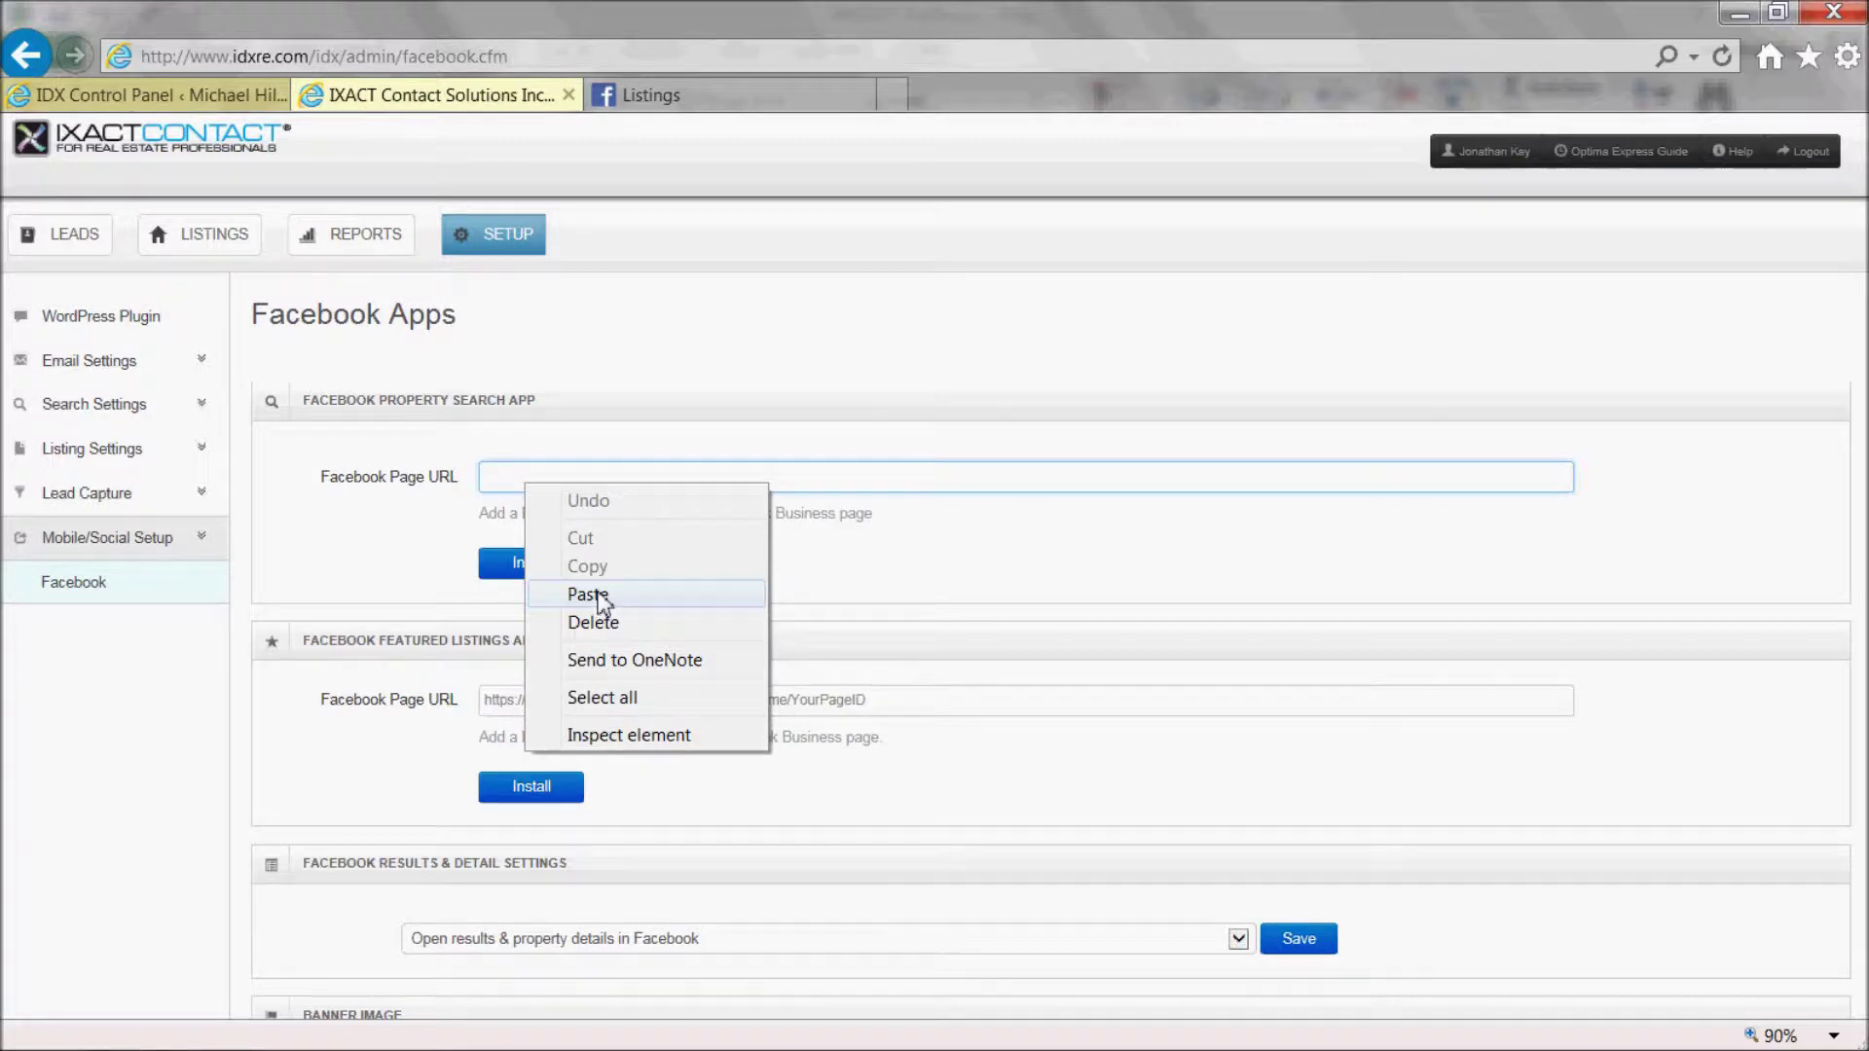
{"action": "left_click", "coordinate": [596, 595]}
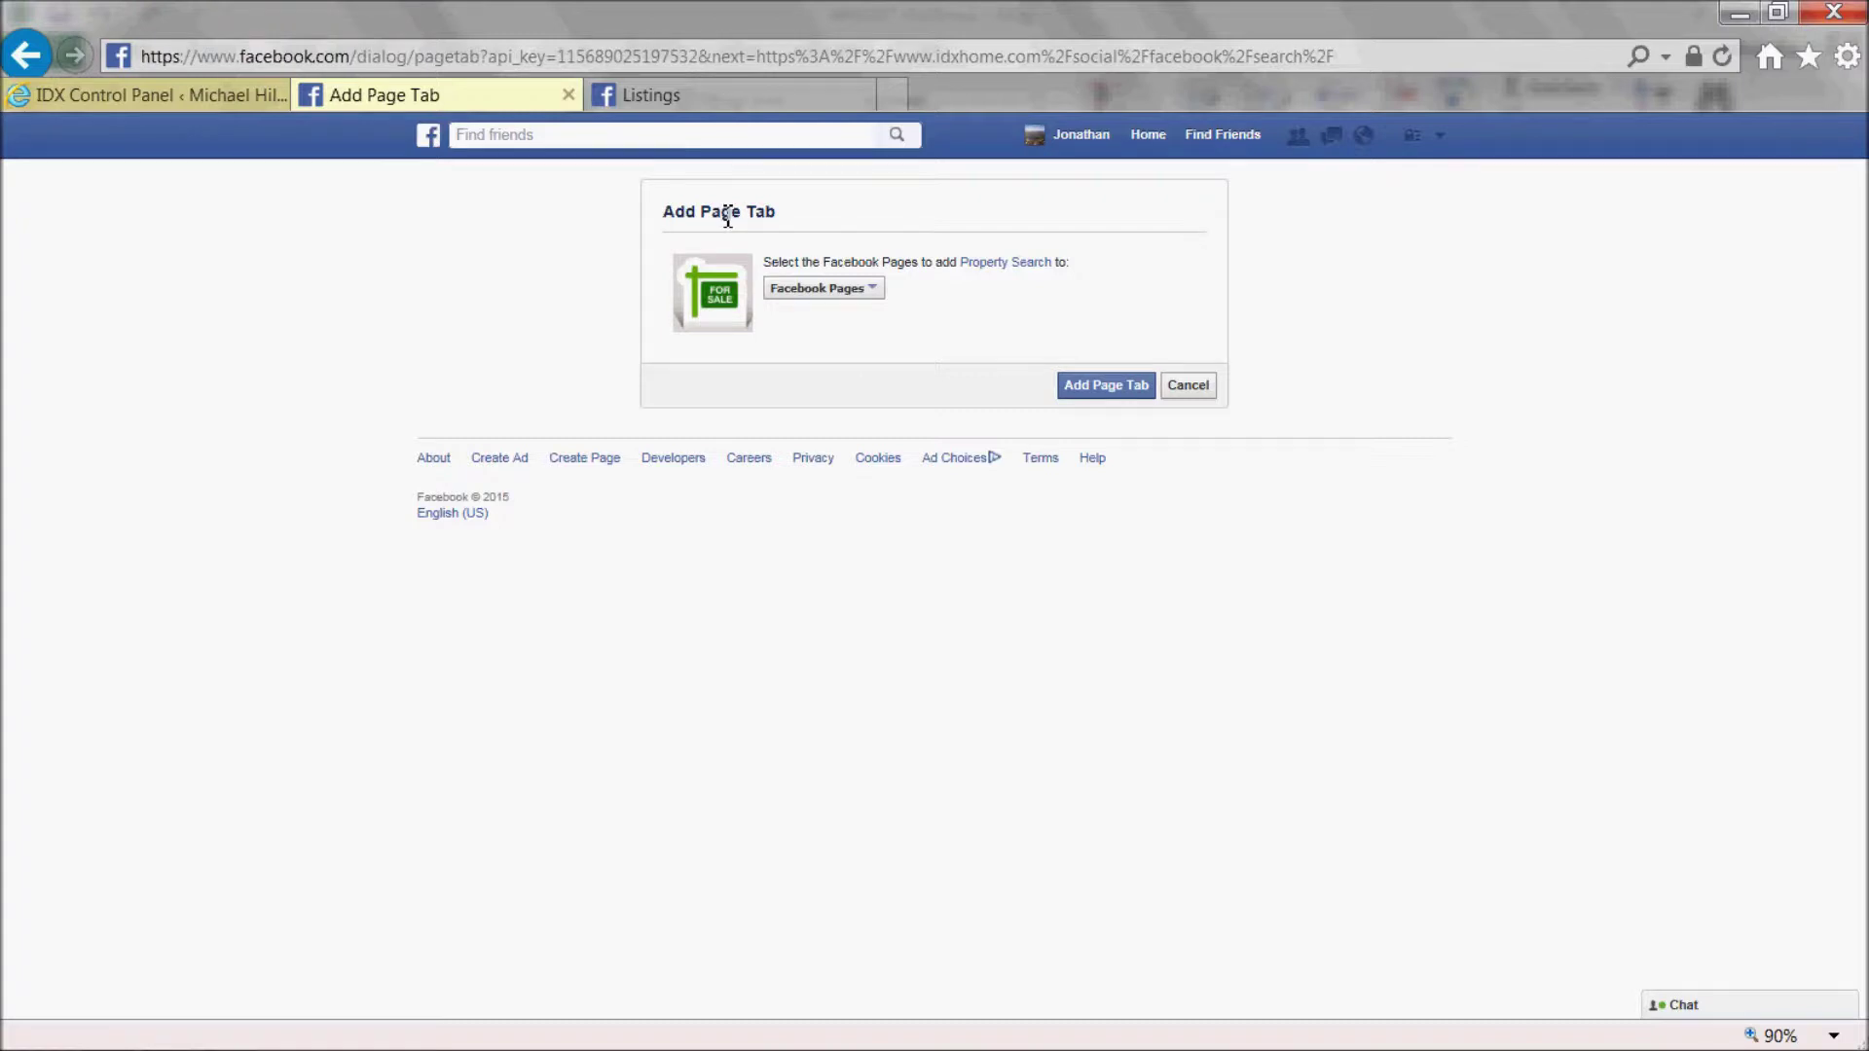
Step: Choose Listings in the Facebook Pages list and add the Property Search page tab
{"action": "left_click", "coordinate": [870, 292]}
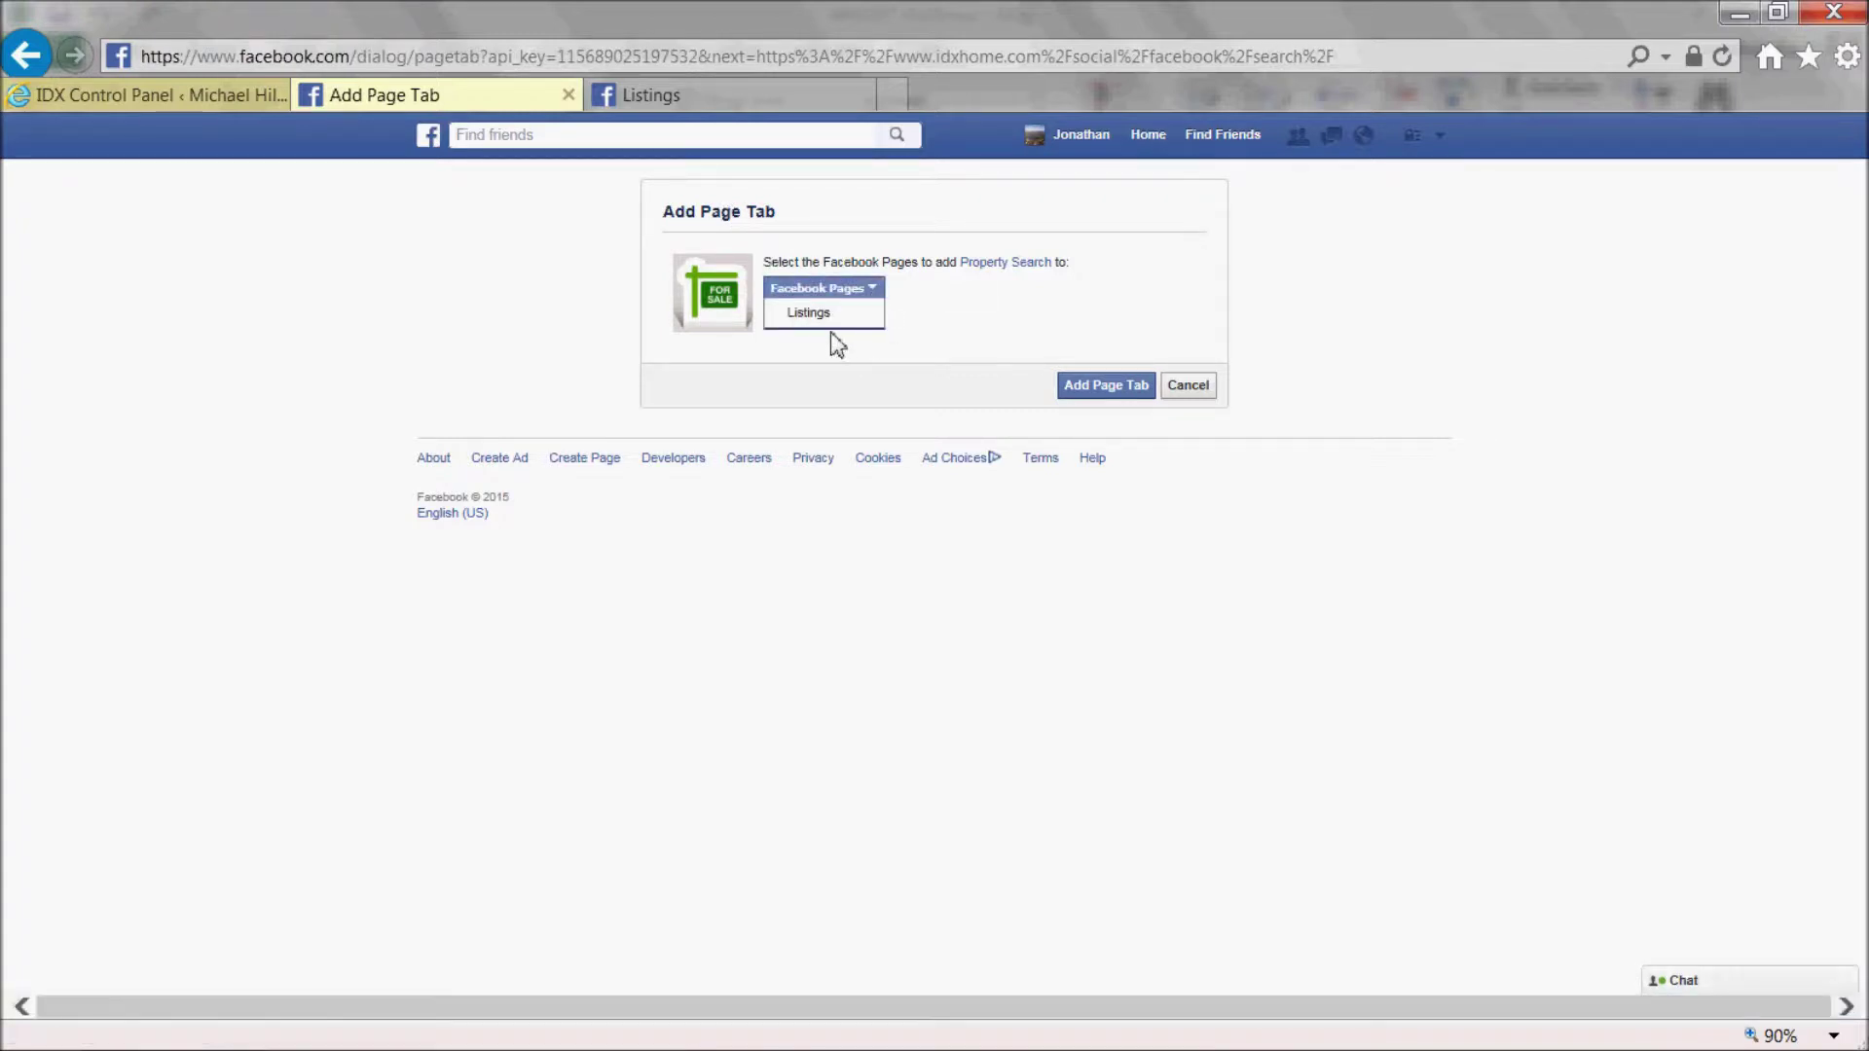
{"action": "left_click", "coordinate": [821, 313]}
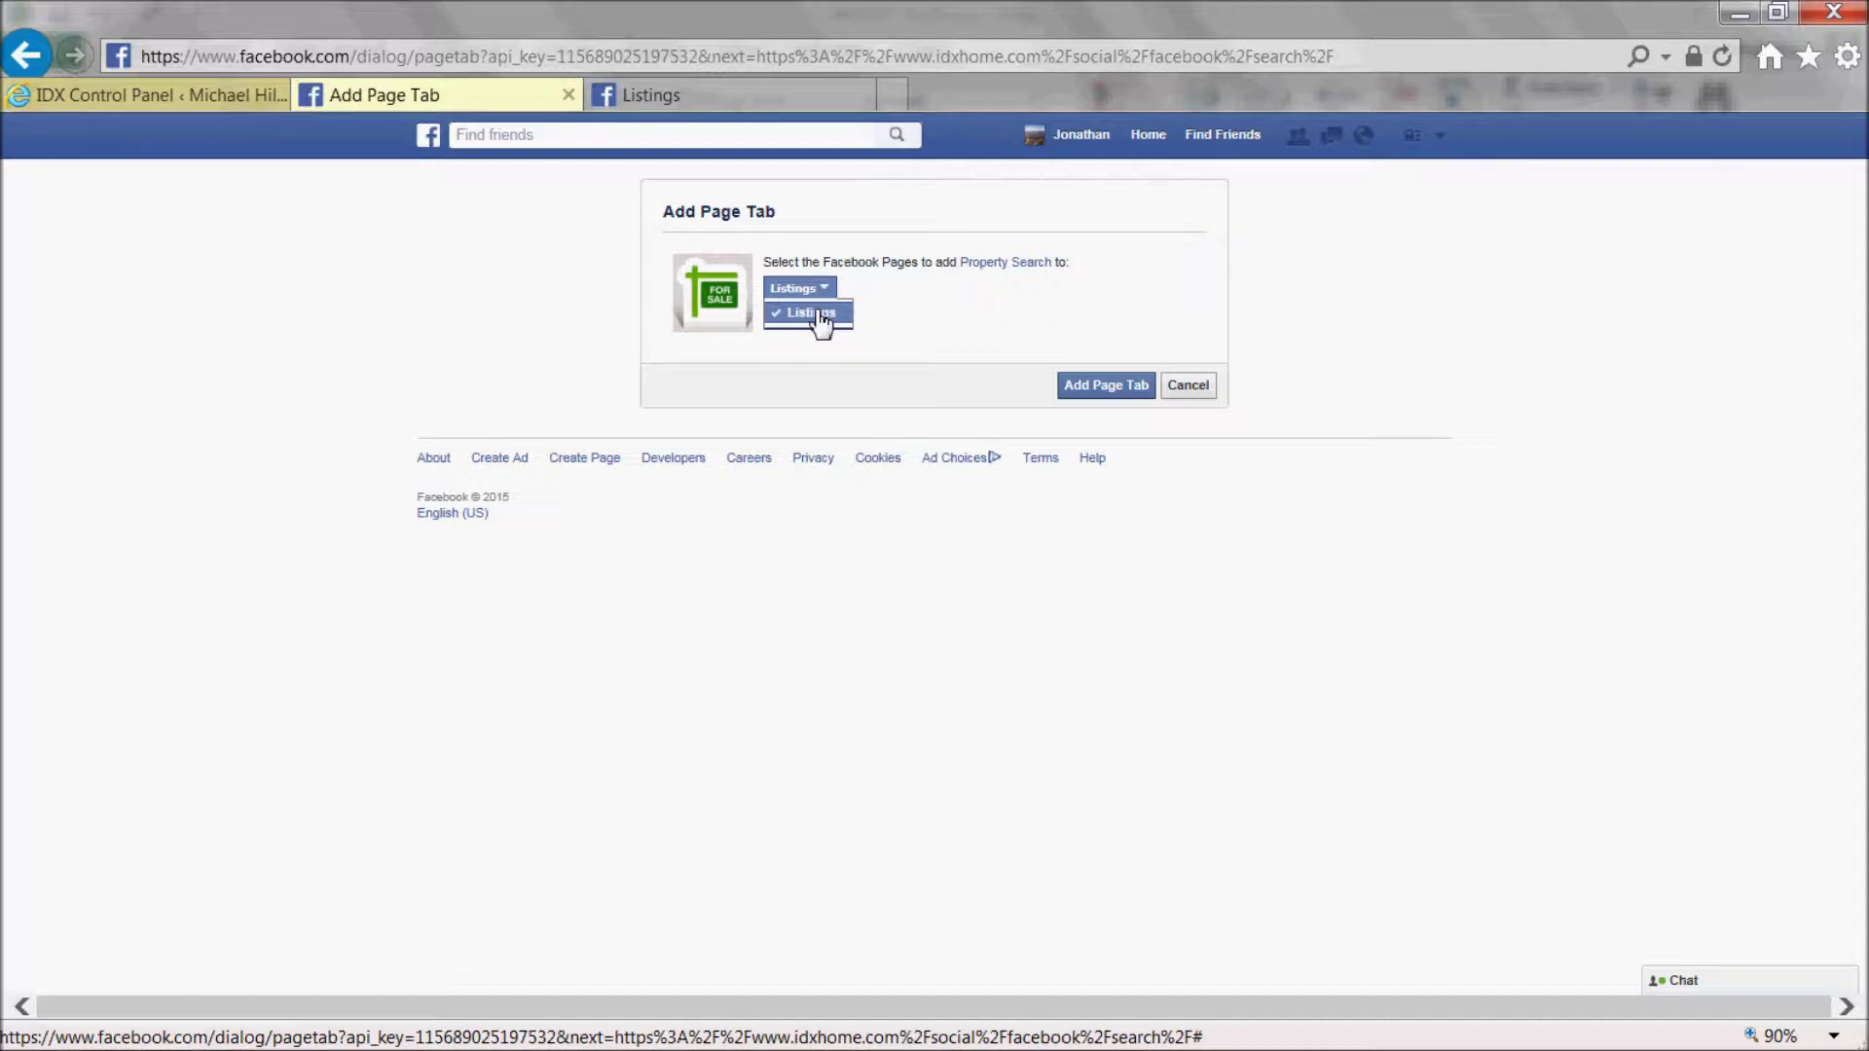
{"action": "left_click", "coordinate": [1109, 387]}
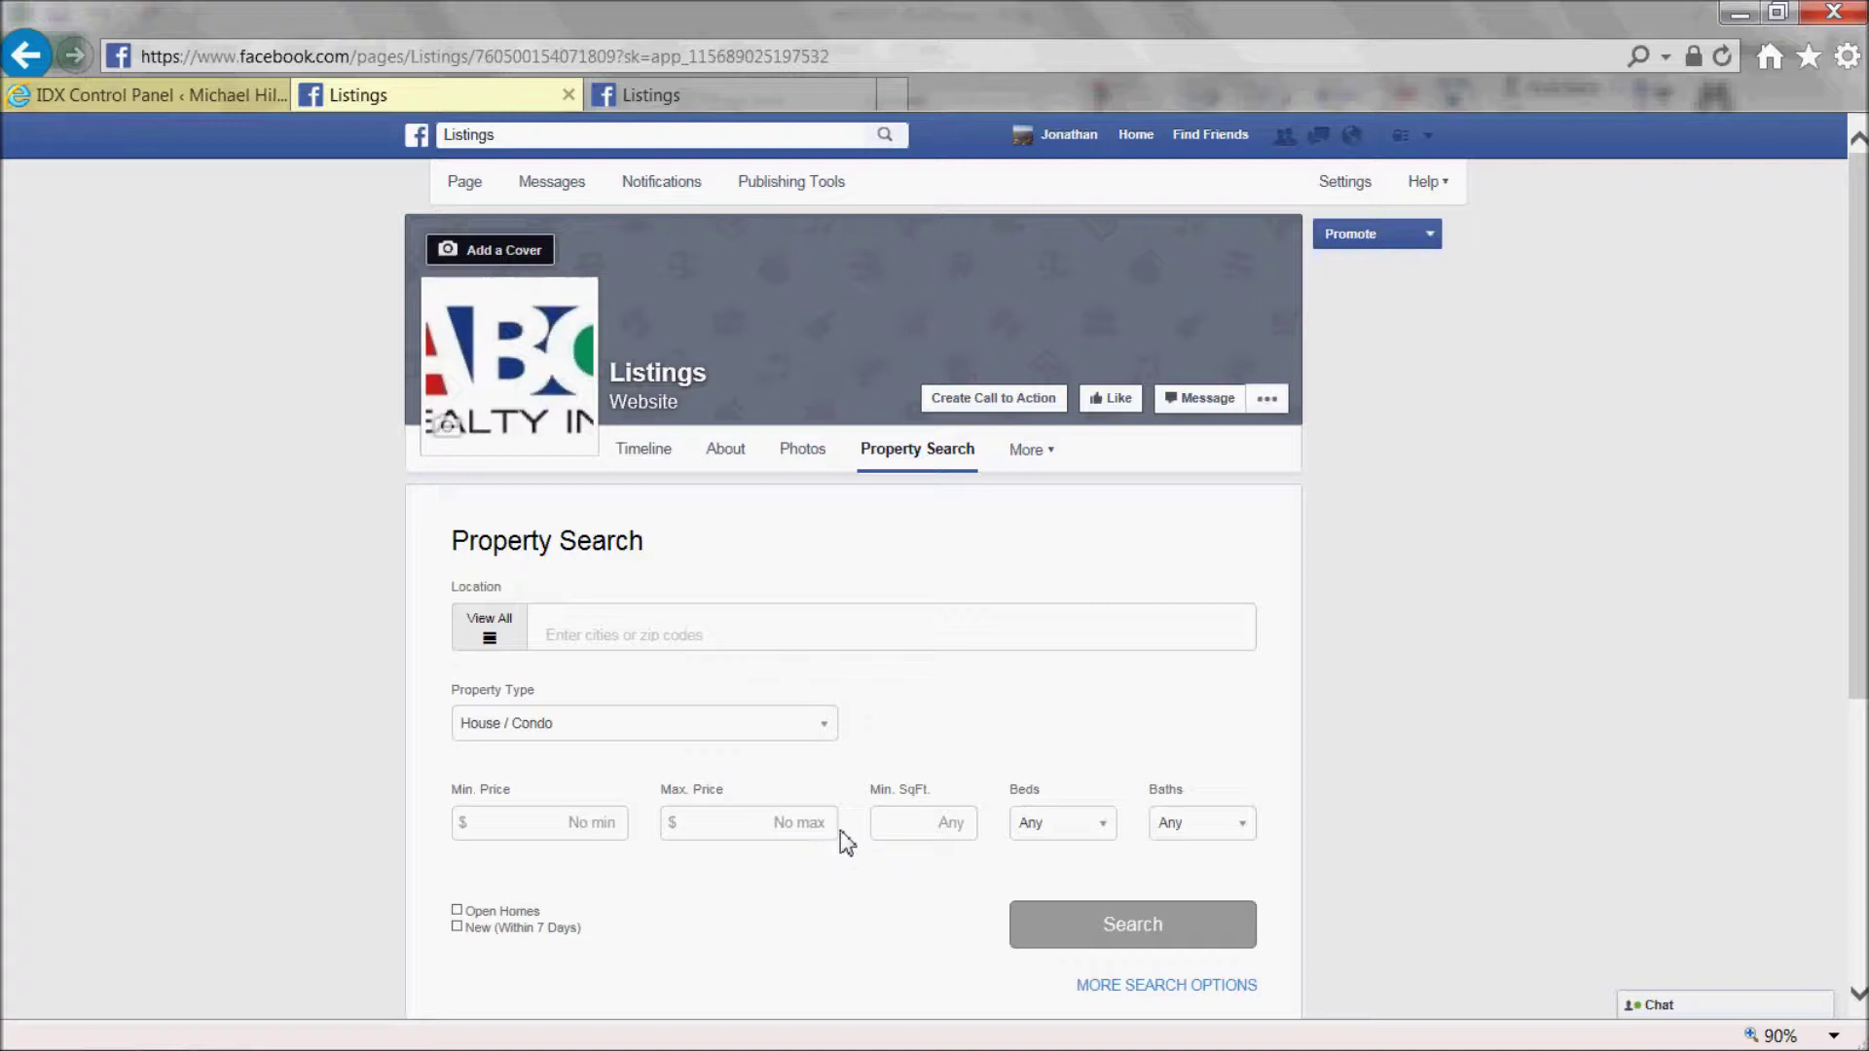
Step: Return to the IDX Control Panel's Mobile/Social Setup > Facebook apps page
{"action": "left_click", "coordinate": [125, 94]}
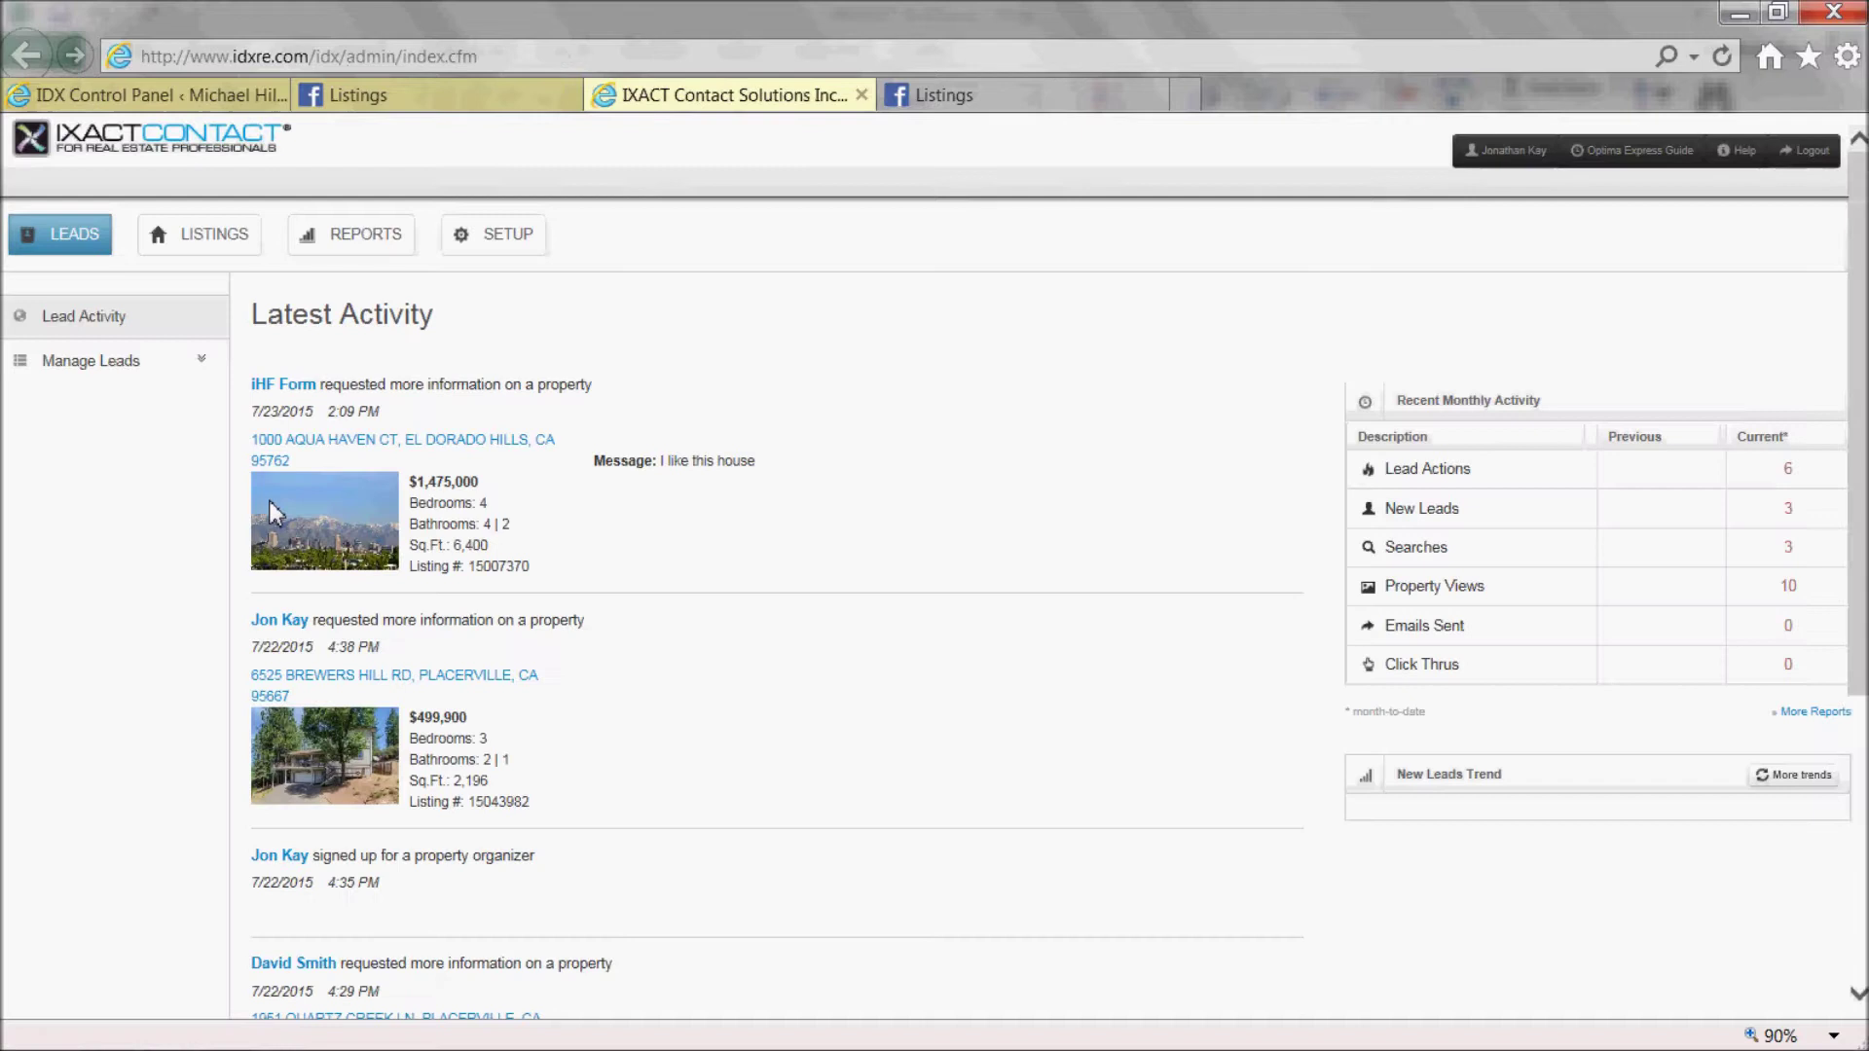
{"action": "left_click", "coordinate": [475, 220]}
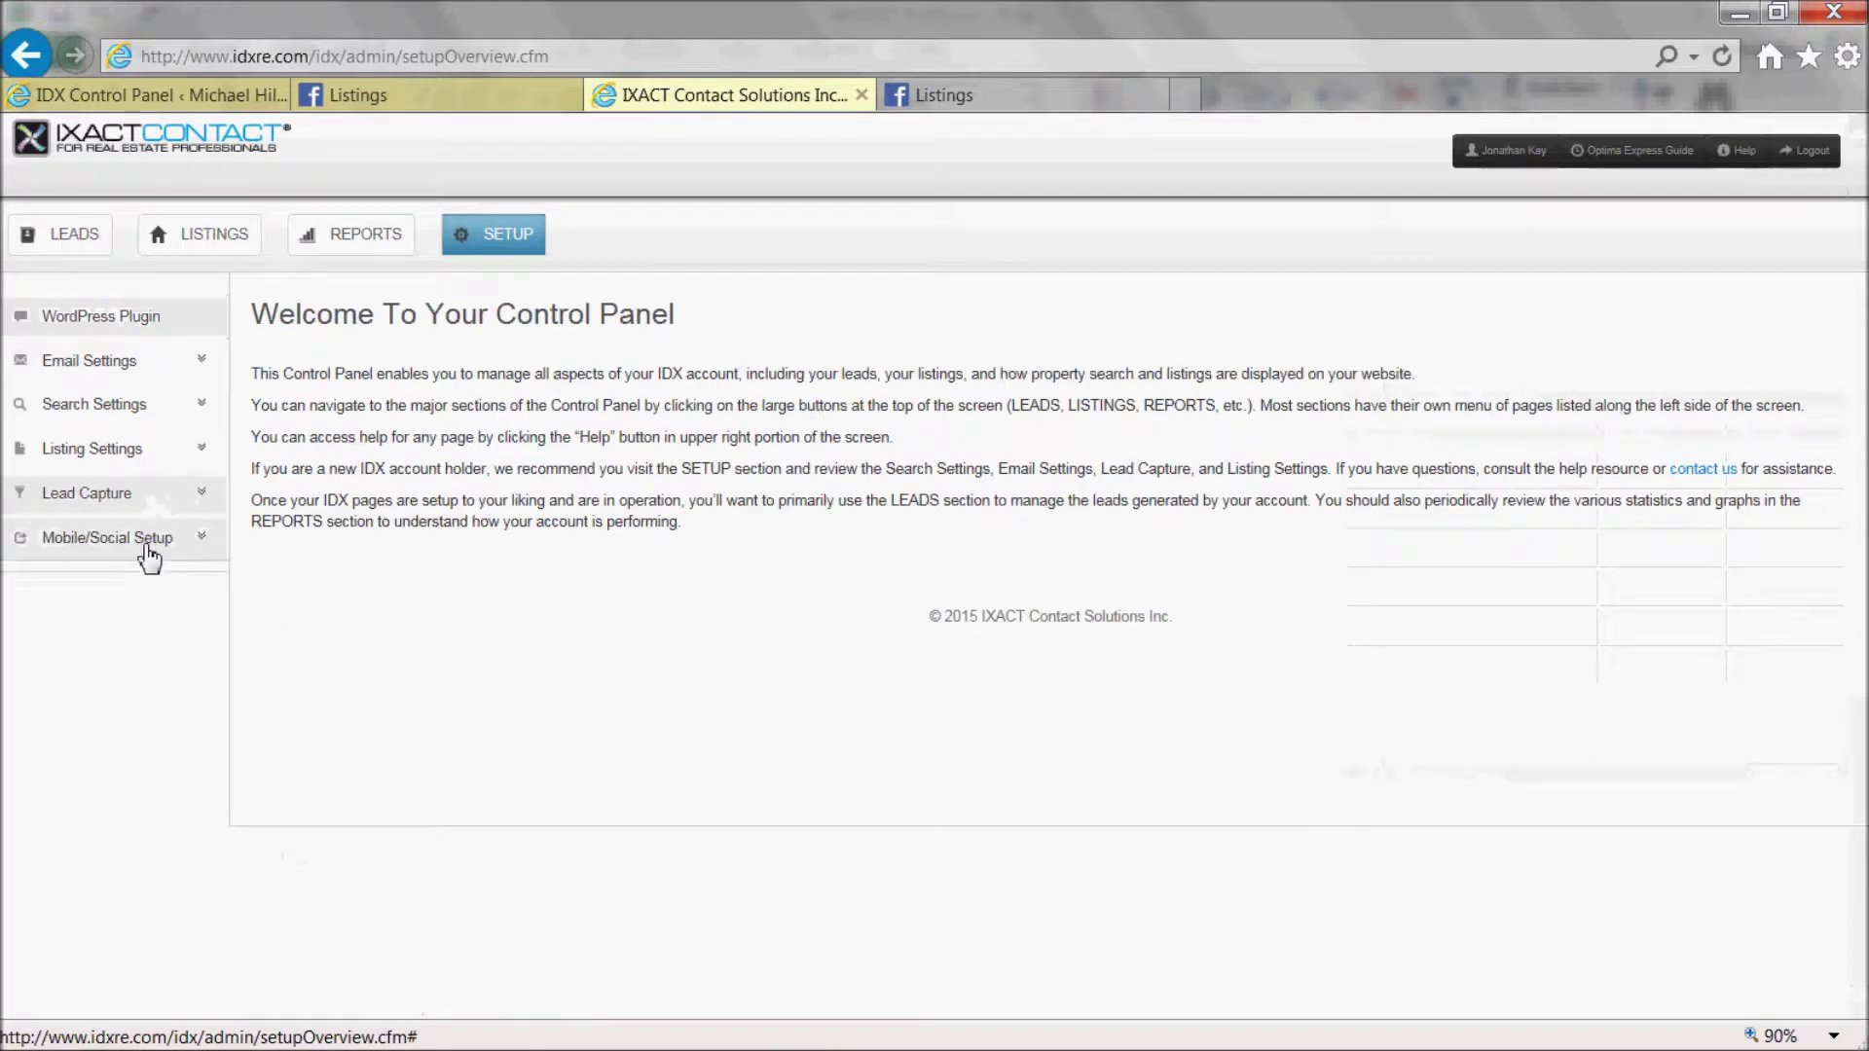
{"action": "left_click", "coordinate": [146, 541]}
{"action": "left_click", "coordinate": [98, 585]}
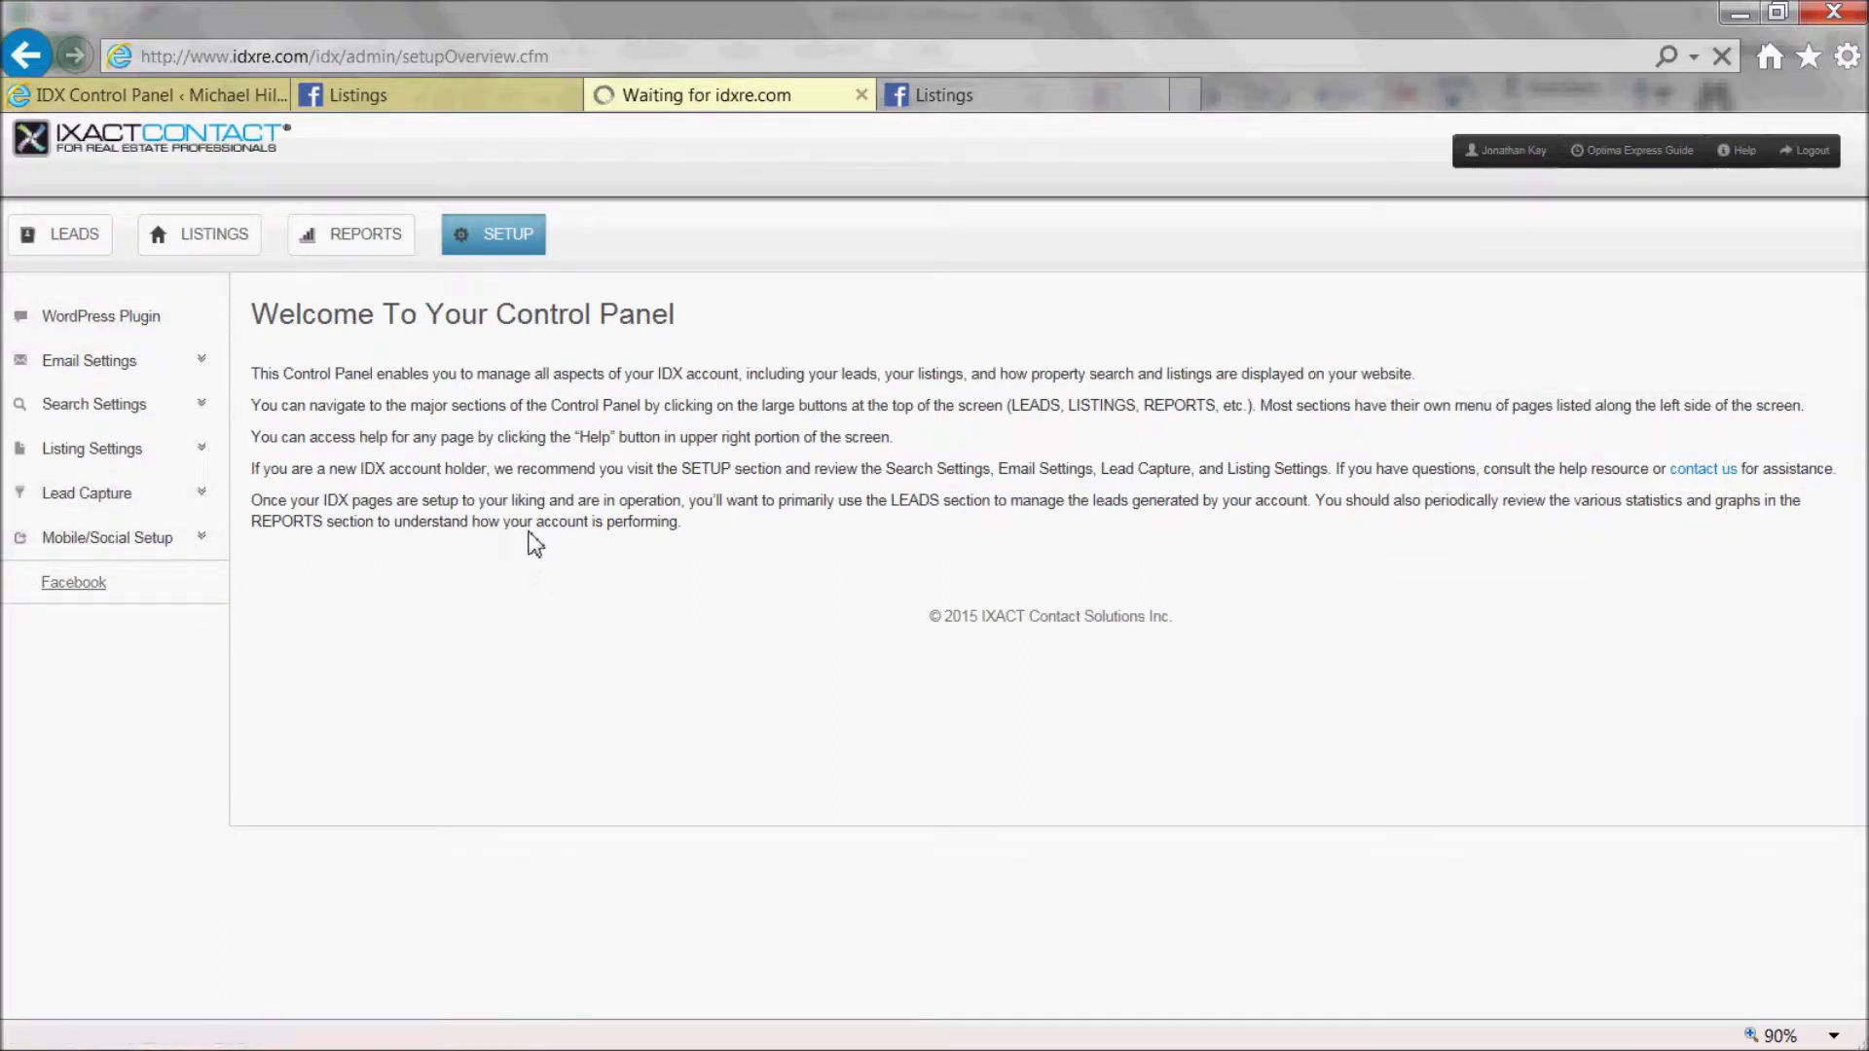
Step: Paste the Listings page address into the Featured Listings field and install the app
{"action": "left_click", "coordinate": [581, 710]}
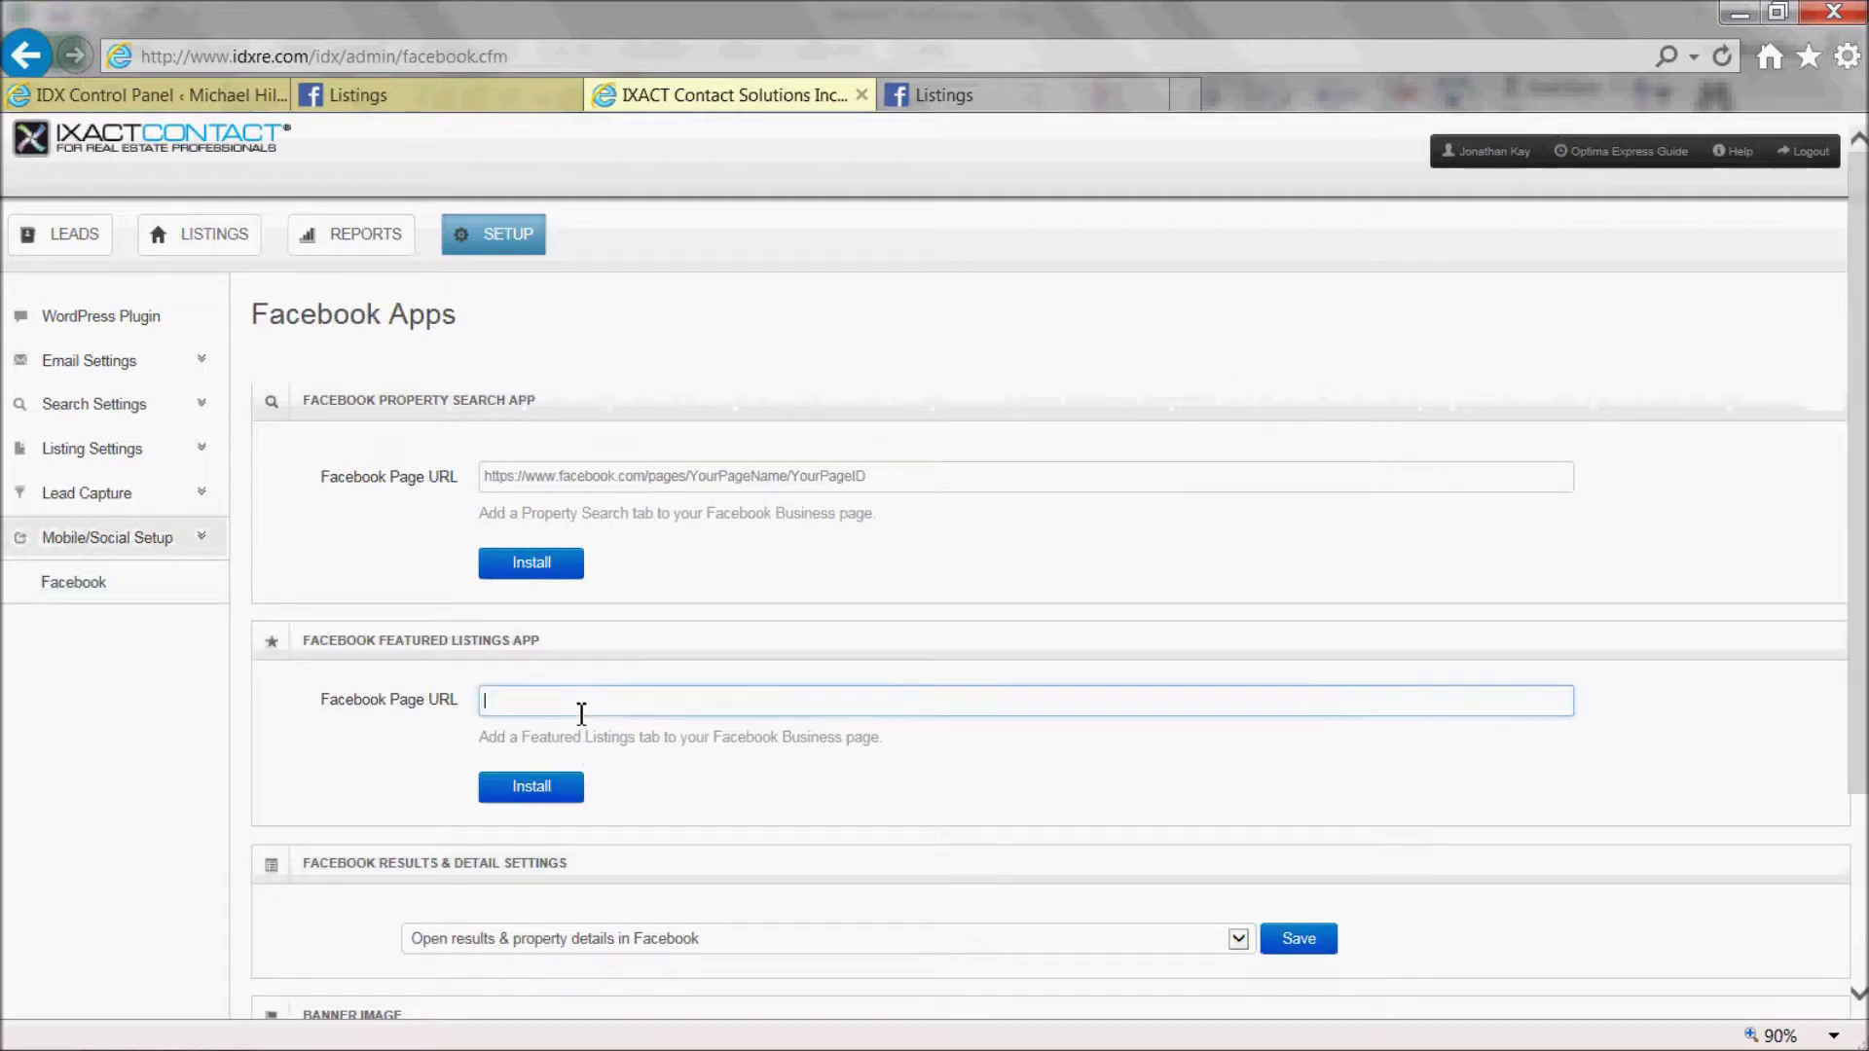
{"action": "right_click", "coordinate": [588, 701]}
{"action": "left_click", "coordinate": [642, 806]}
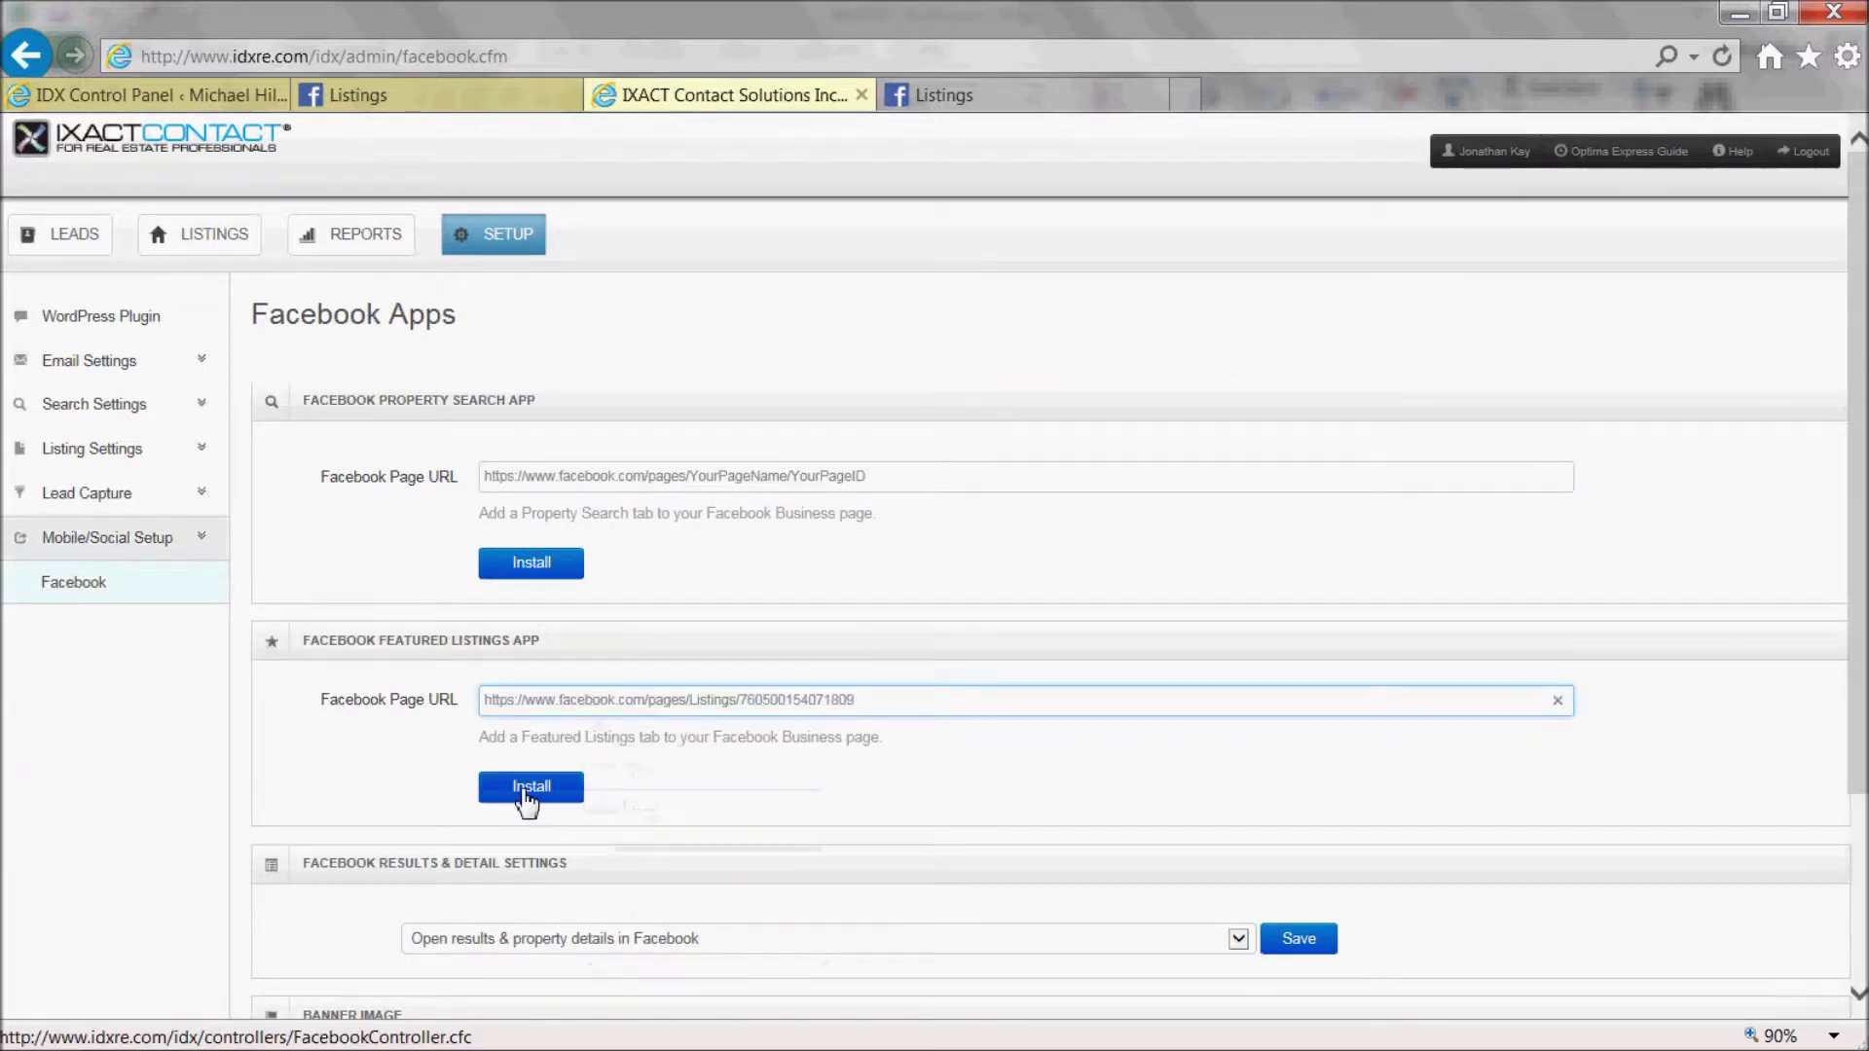
{"action": "left_click", "coordinate": [526, 790]}
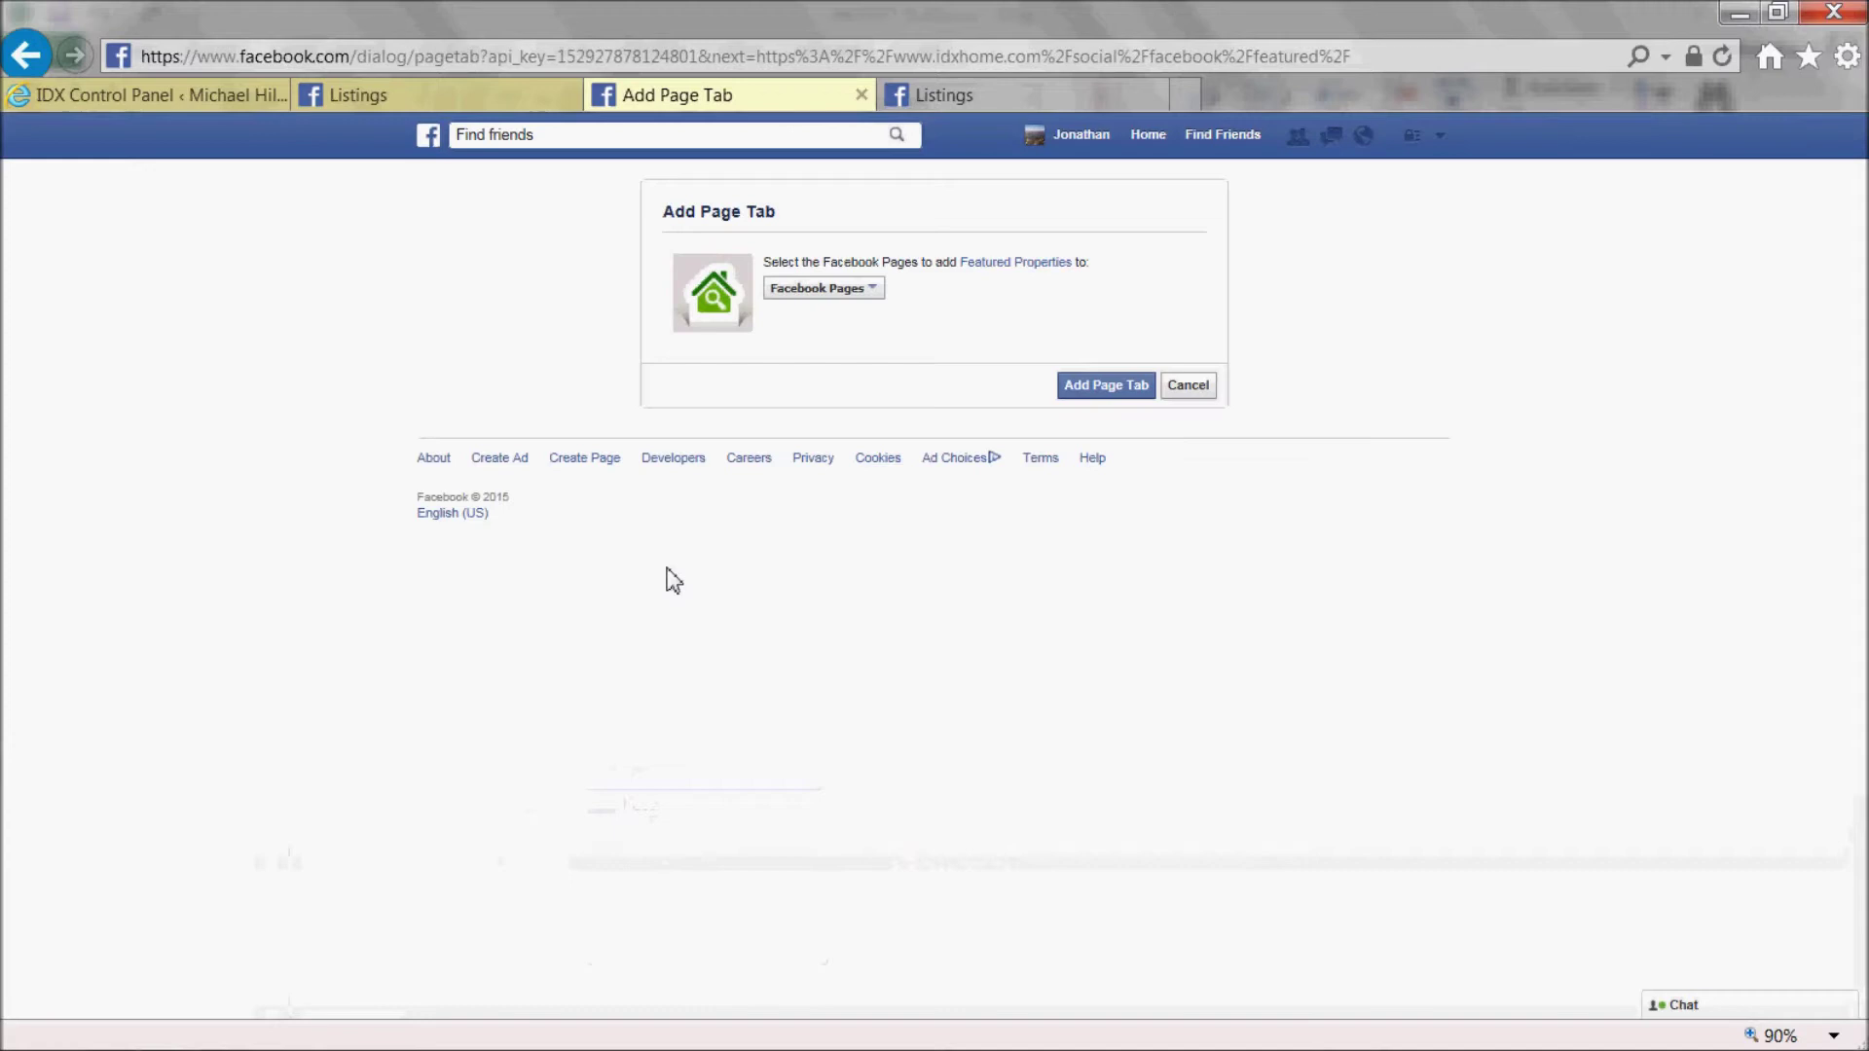
Step: Add the Featured Properties tab to Listings and review its 45 results
{"action": "left_click", "coordinate": [871, 288]}
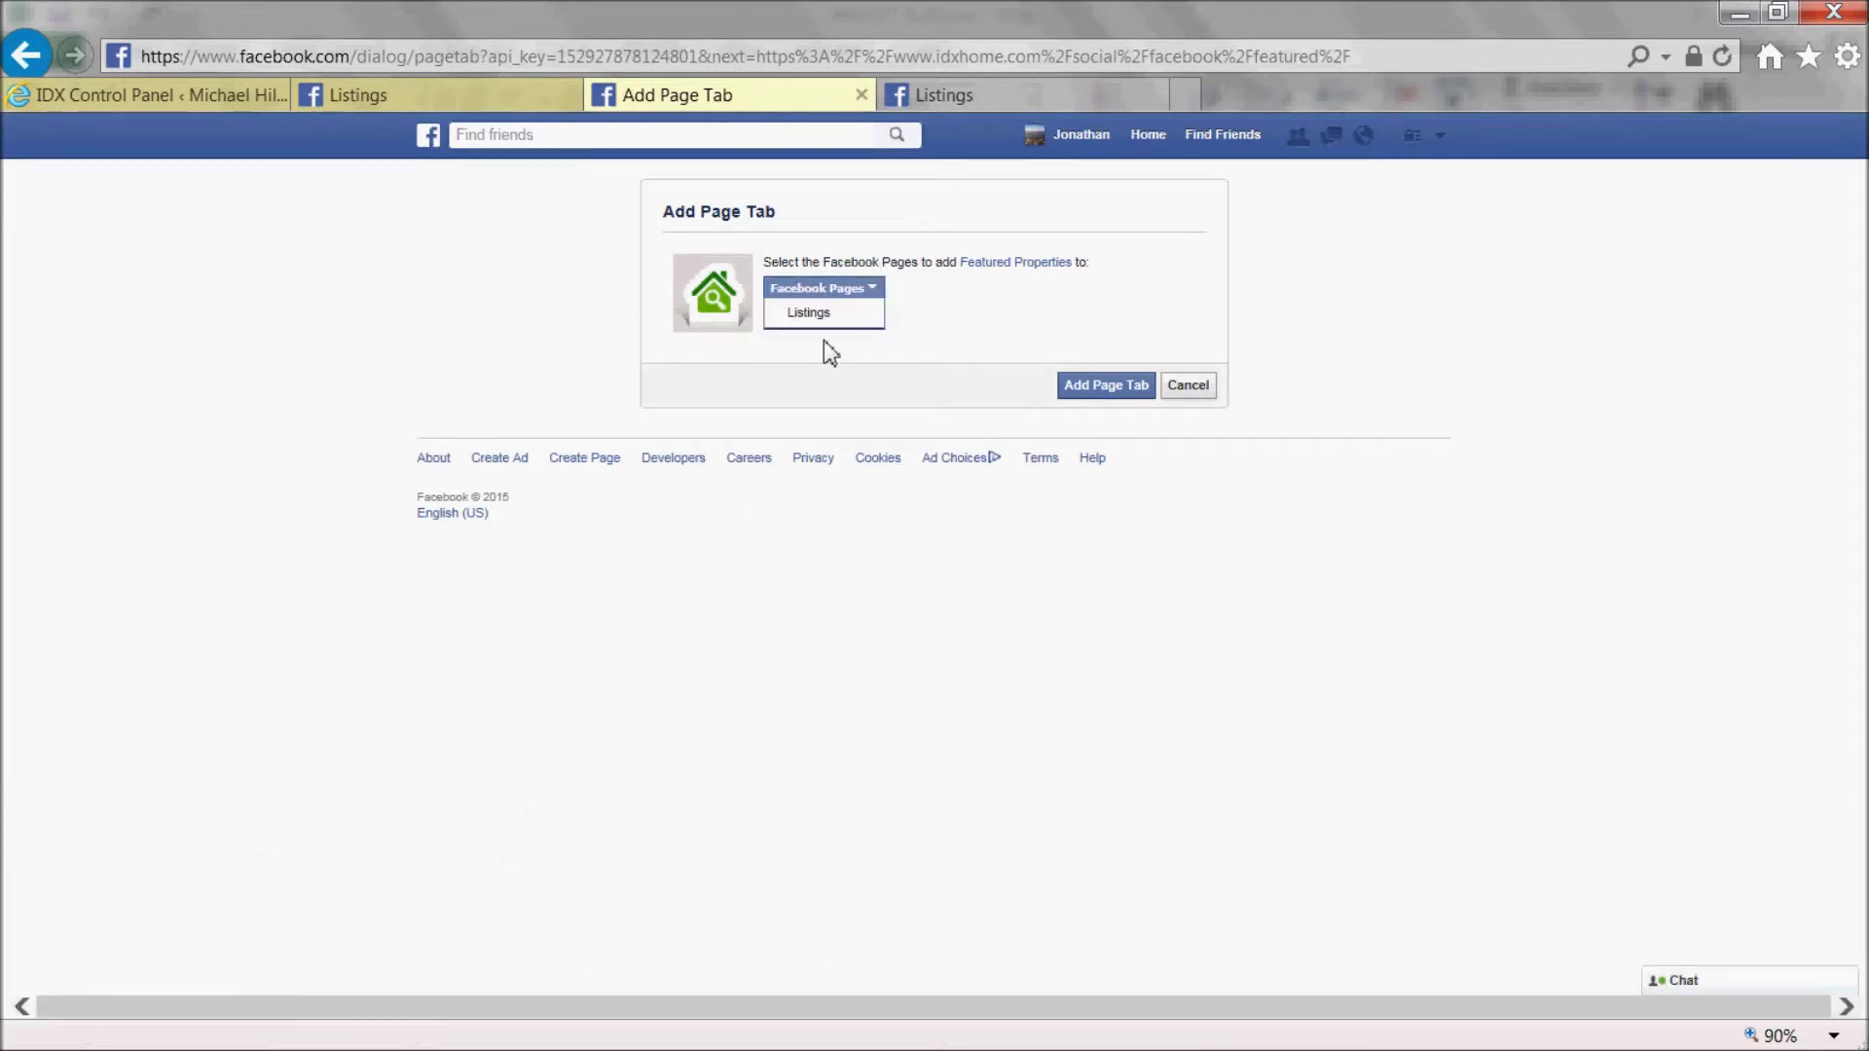
{"action": "left_click", "coordinate": [816, 314]}
{"action": "left_click", "coordinate": [1100, 389]}
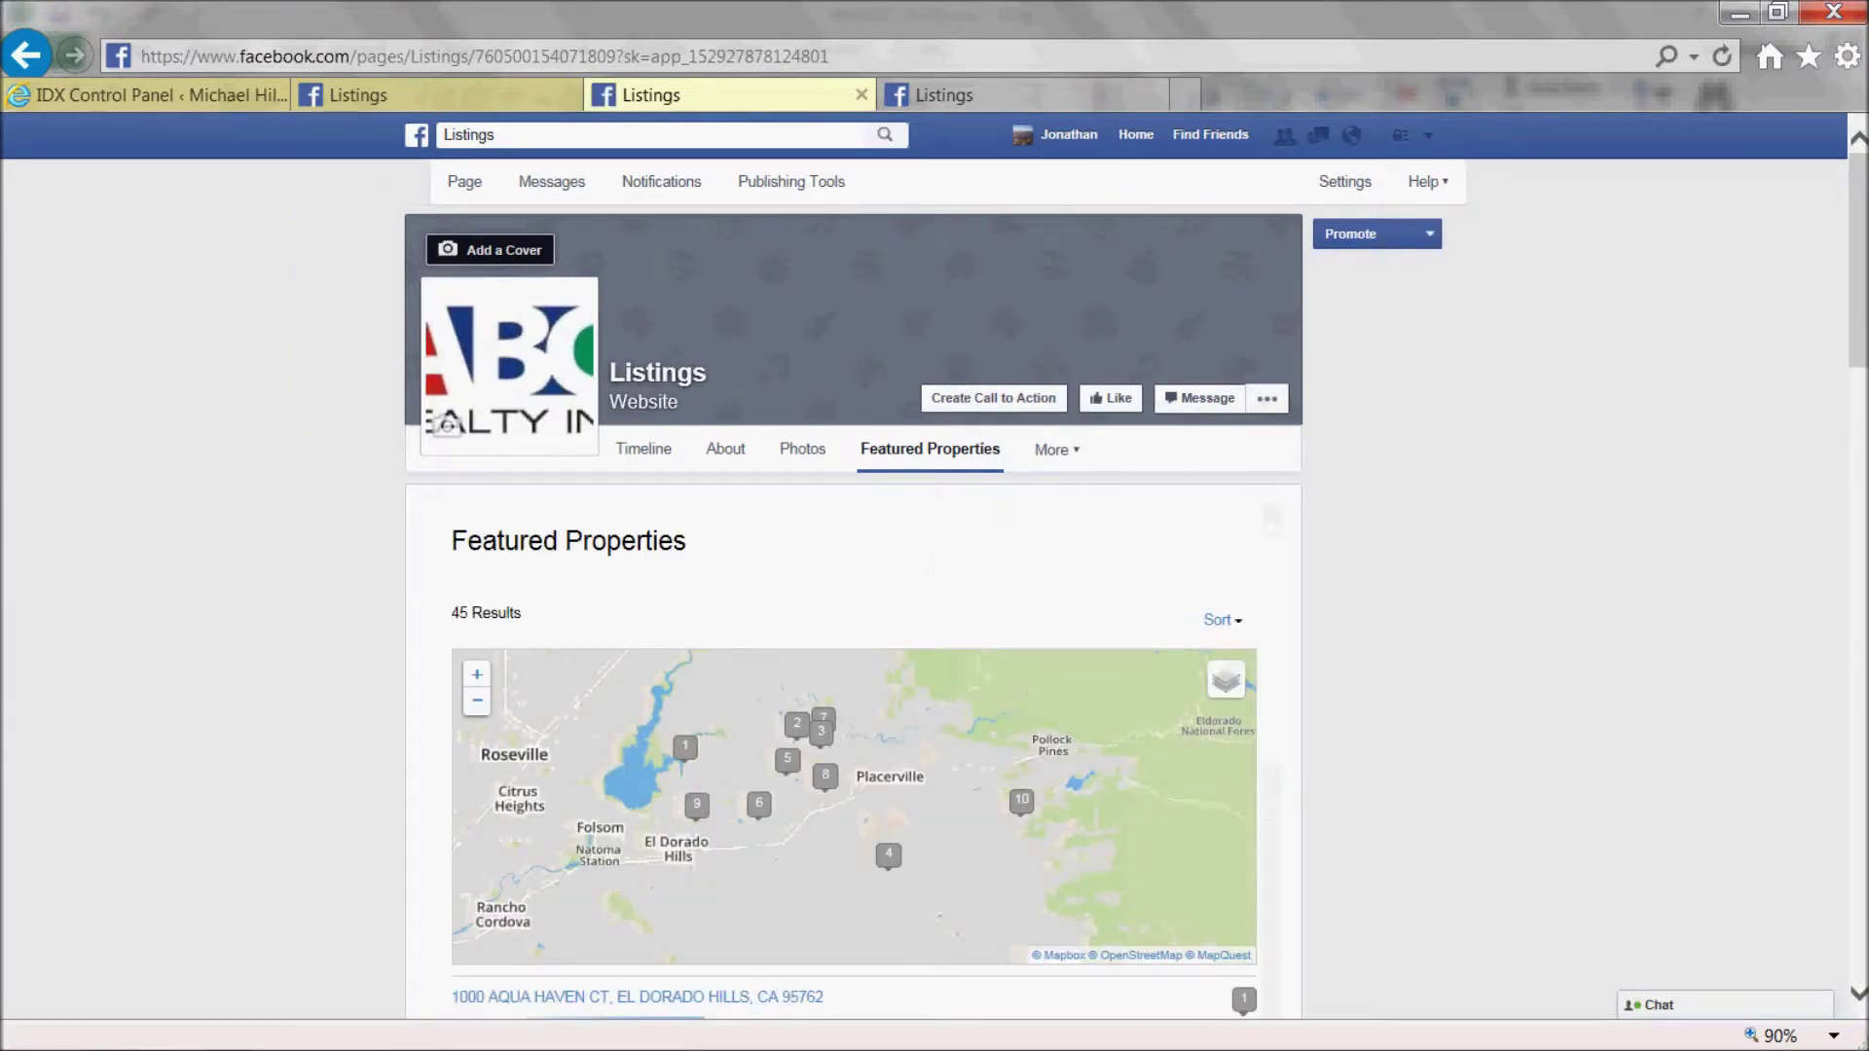
{"action": "scroll", "coordinate": [1858, 292], "scroll_direction": "down", "scroll_amount": 1}
{"action": "scroll", "coordinate": [854, 584], "scroll_direction": "down", "scroll_amount": 3}
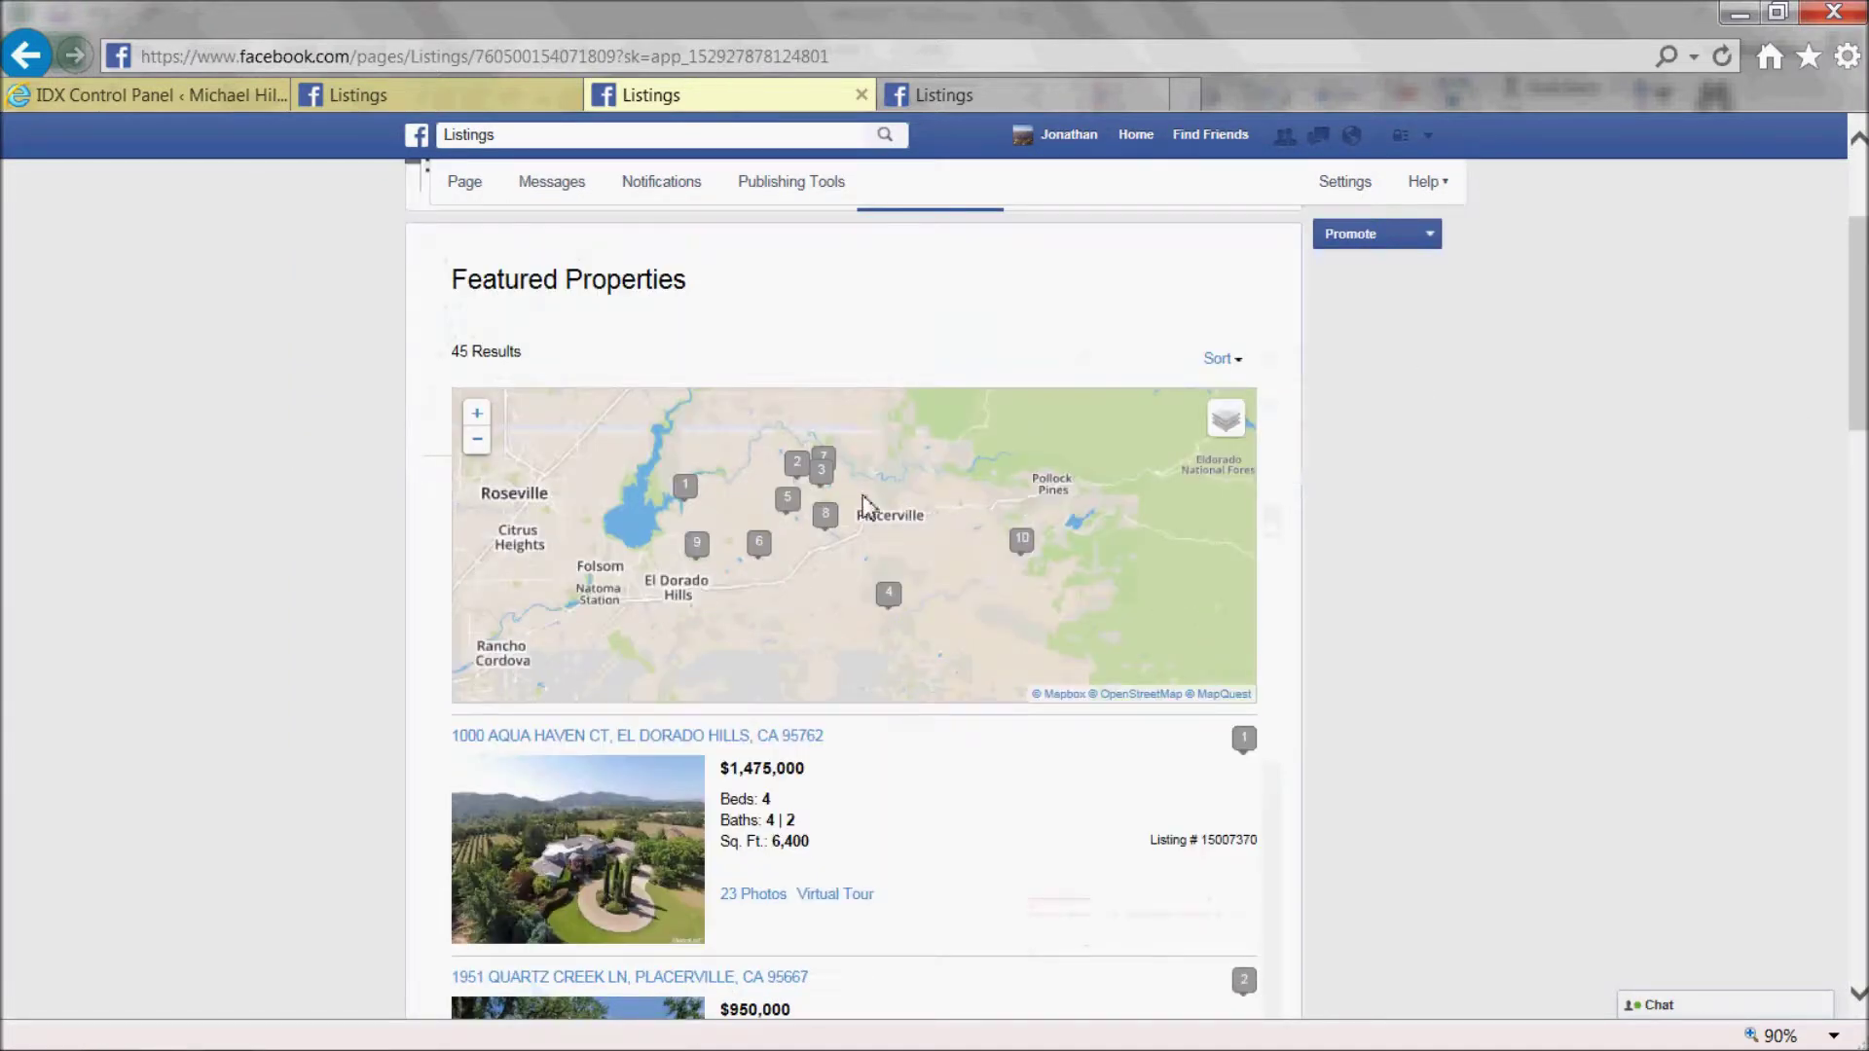
{"action": "scroll", "coordinate": [854, 584], "scroll_direction": "up", "scroll_amount": 3}
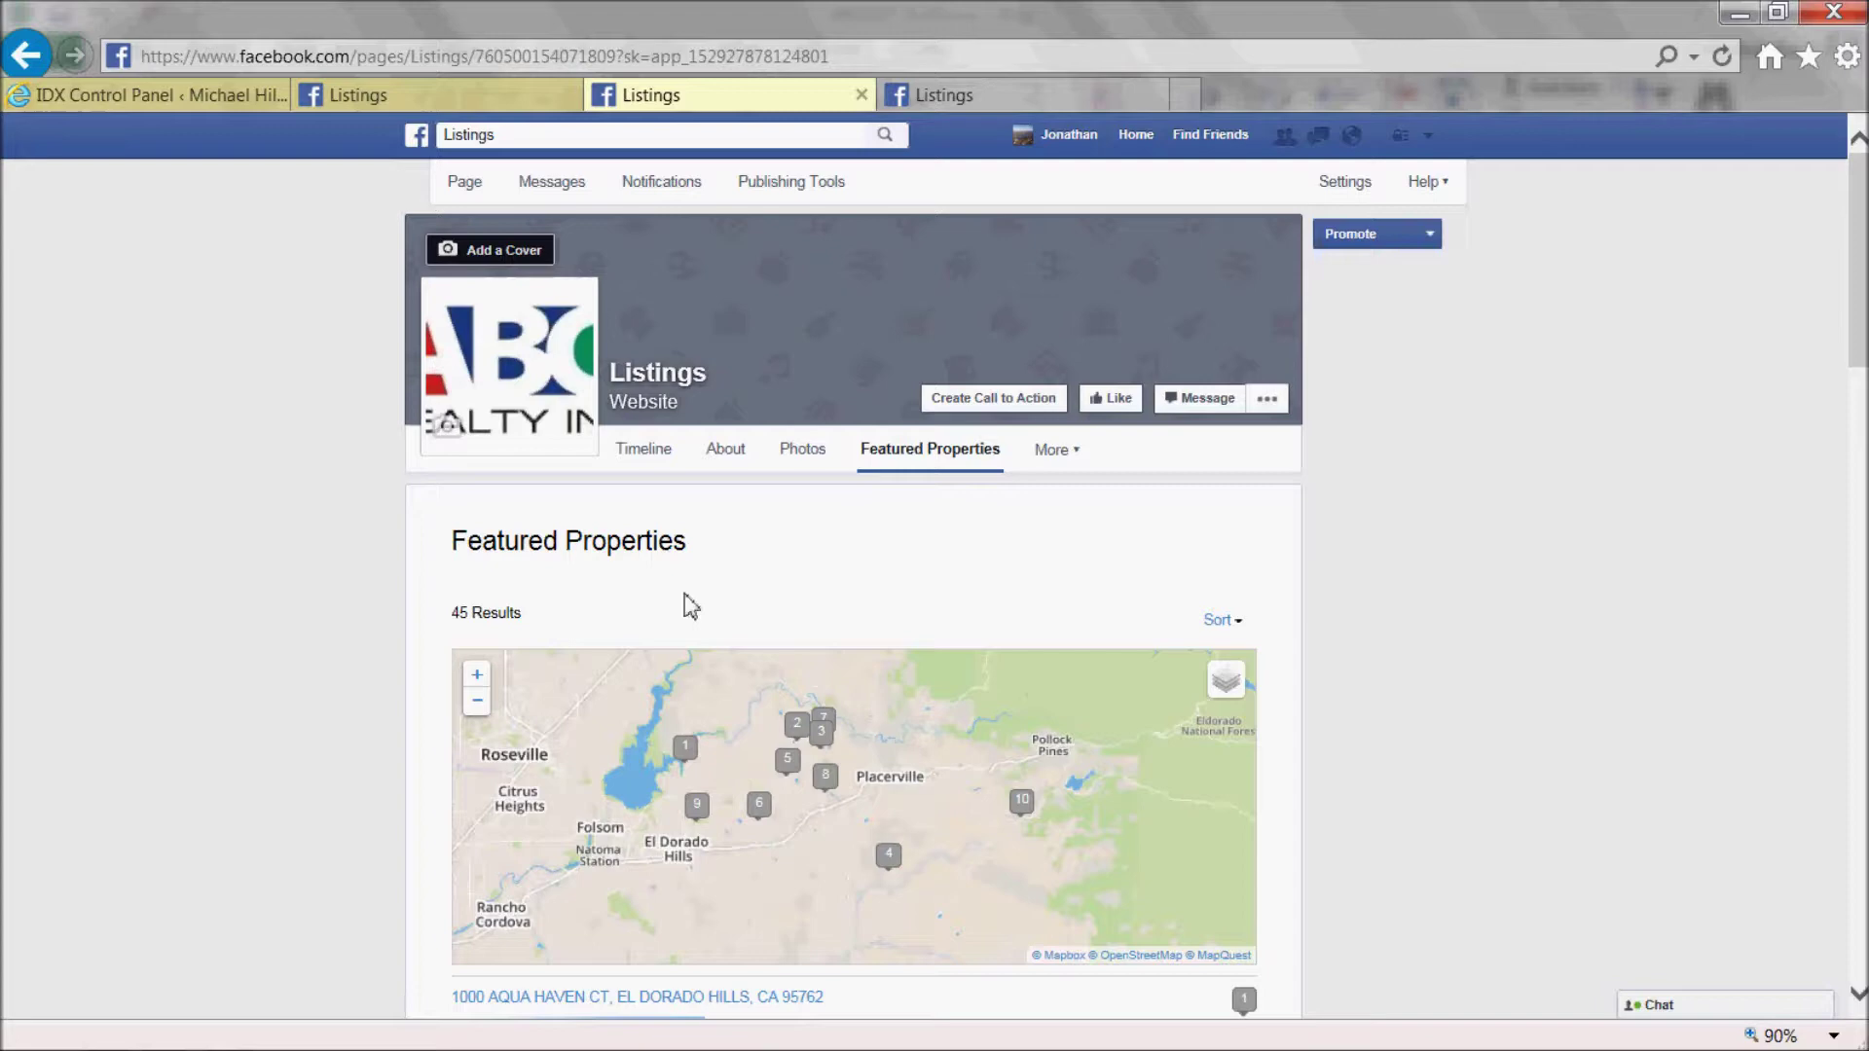
{"action": "left_click", "coordinate": [156, 95]}
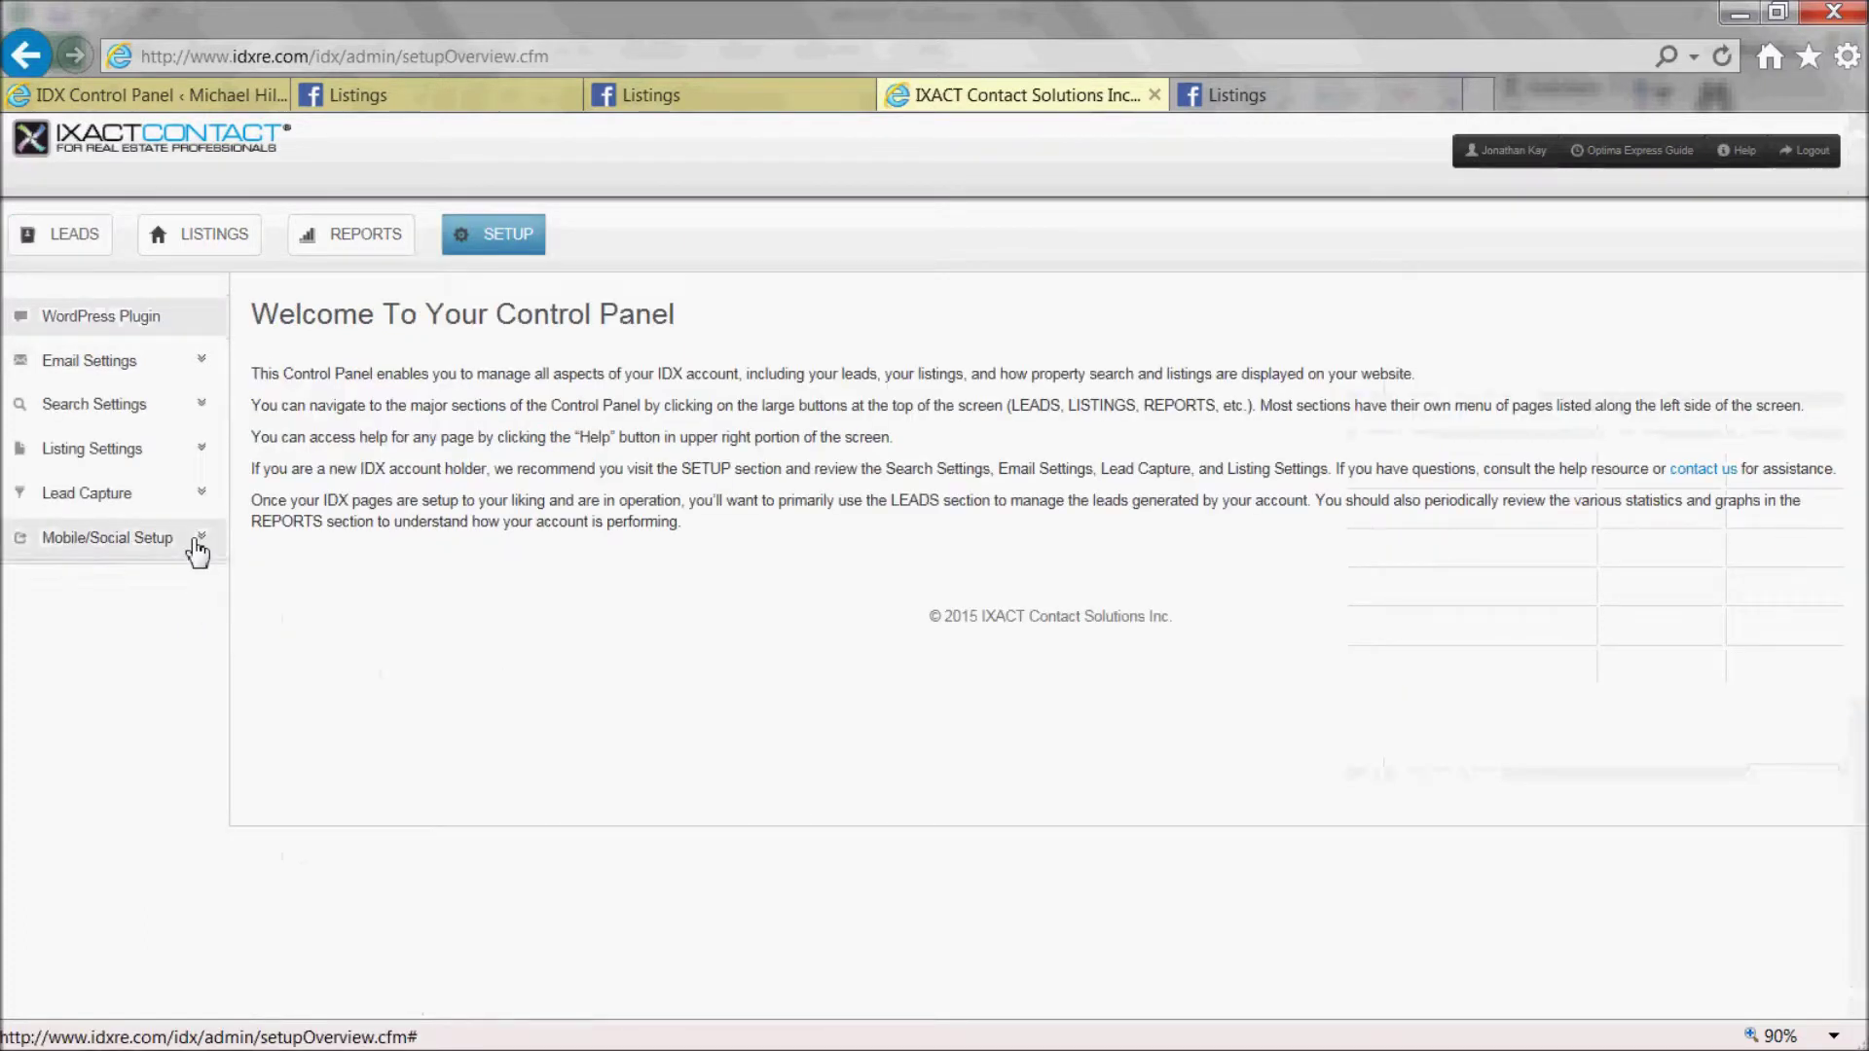
Step: Set the Facebook results option to 'Open results & property details on website' and save
{"action": "left_click", "coordinate": [197, 541]}
{"action": "left_click", "coordinate": [92, 586]}
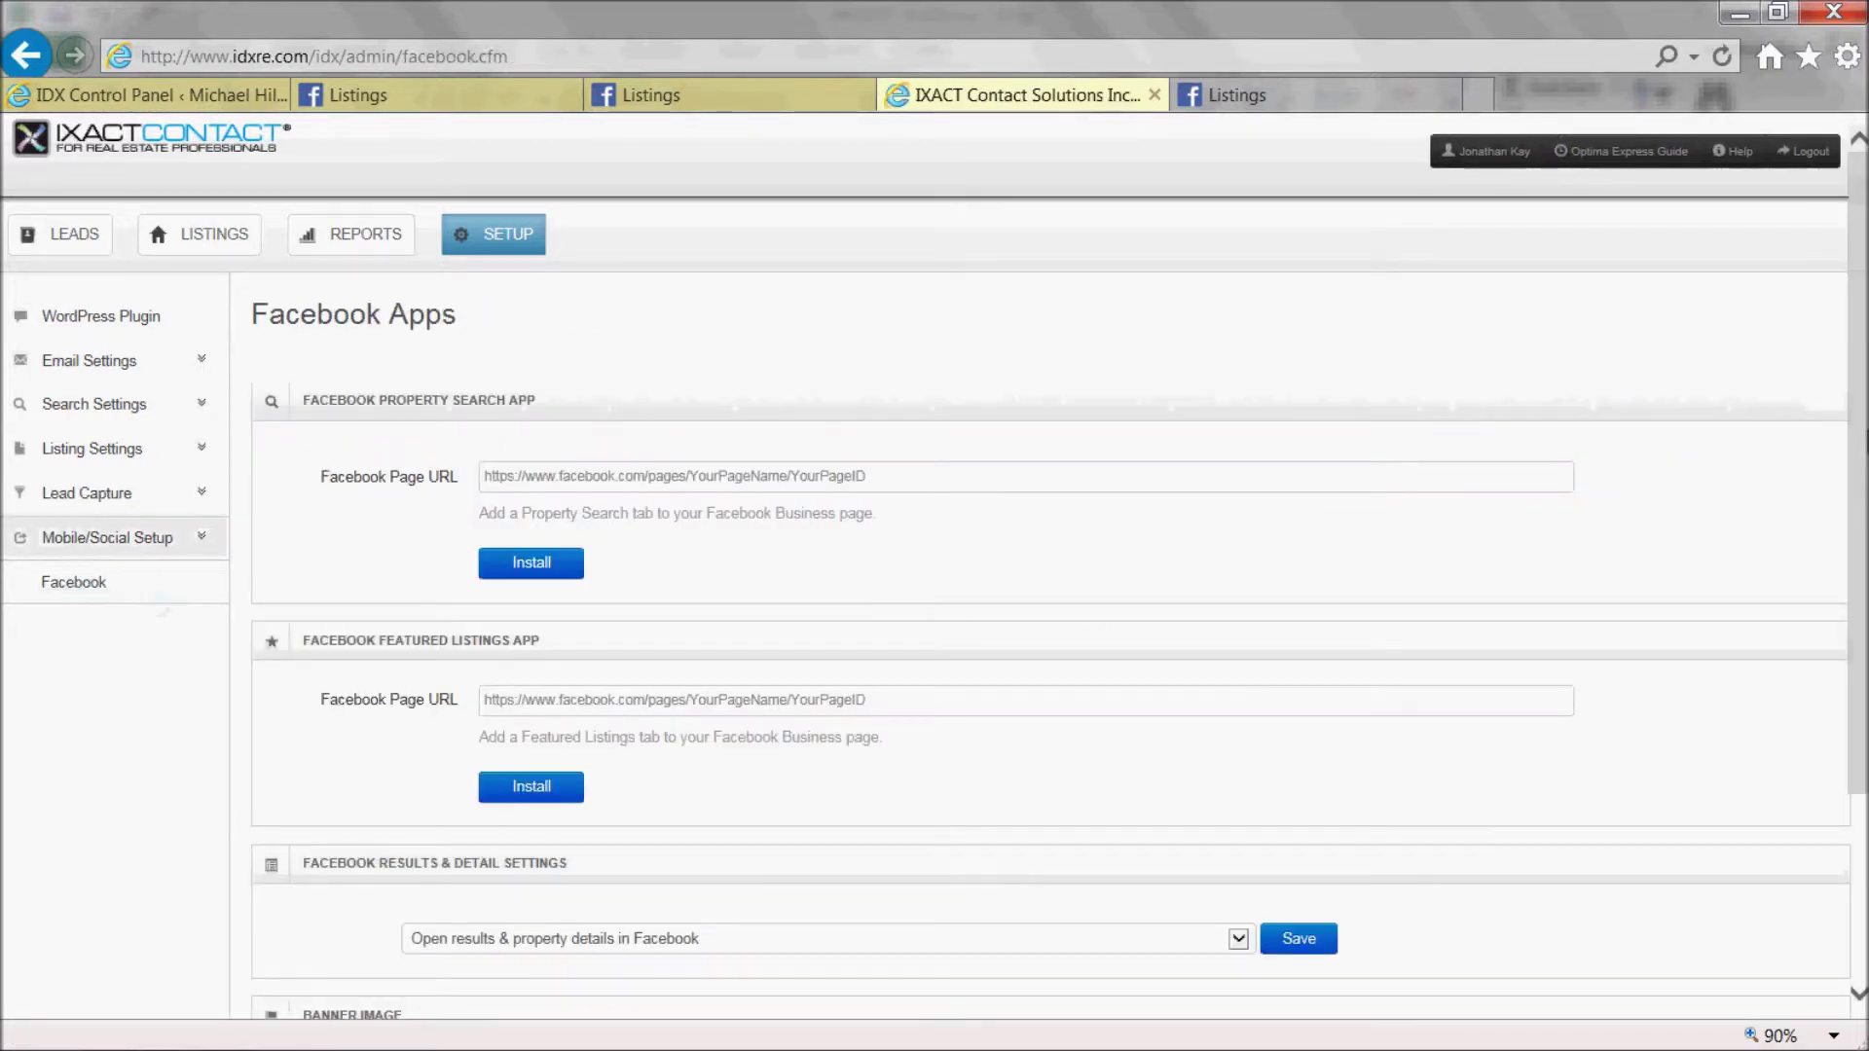
{"action": "scroll", "coordinate": [662, 804], "scroll_direction": "down", "scroll_amount": 3}
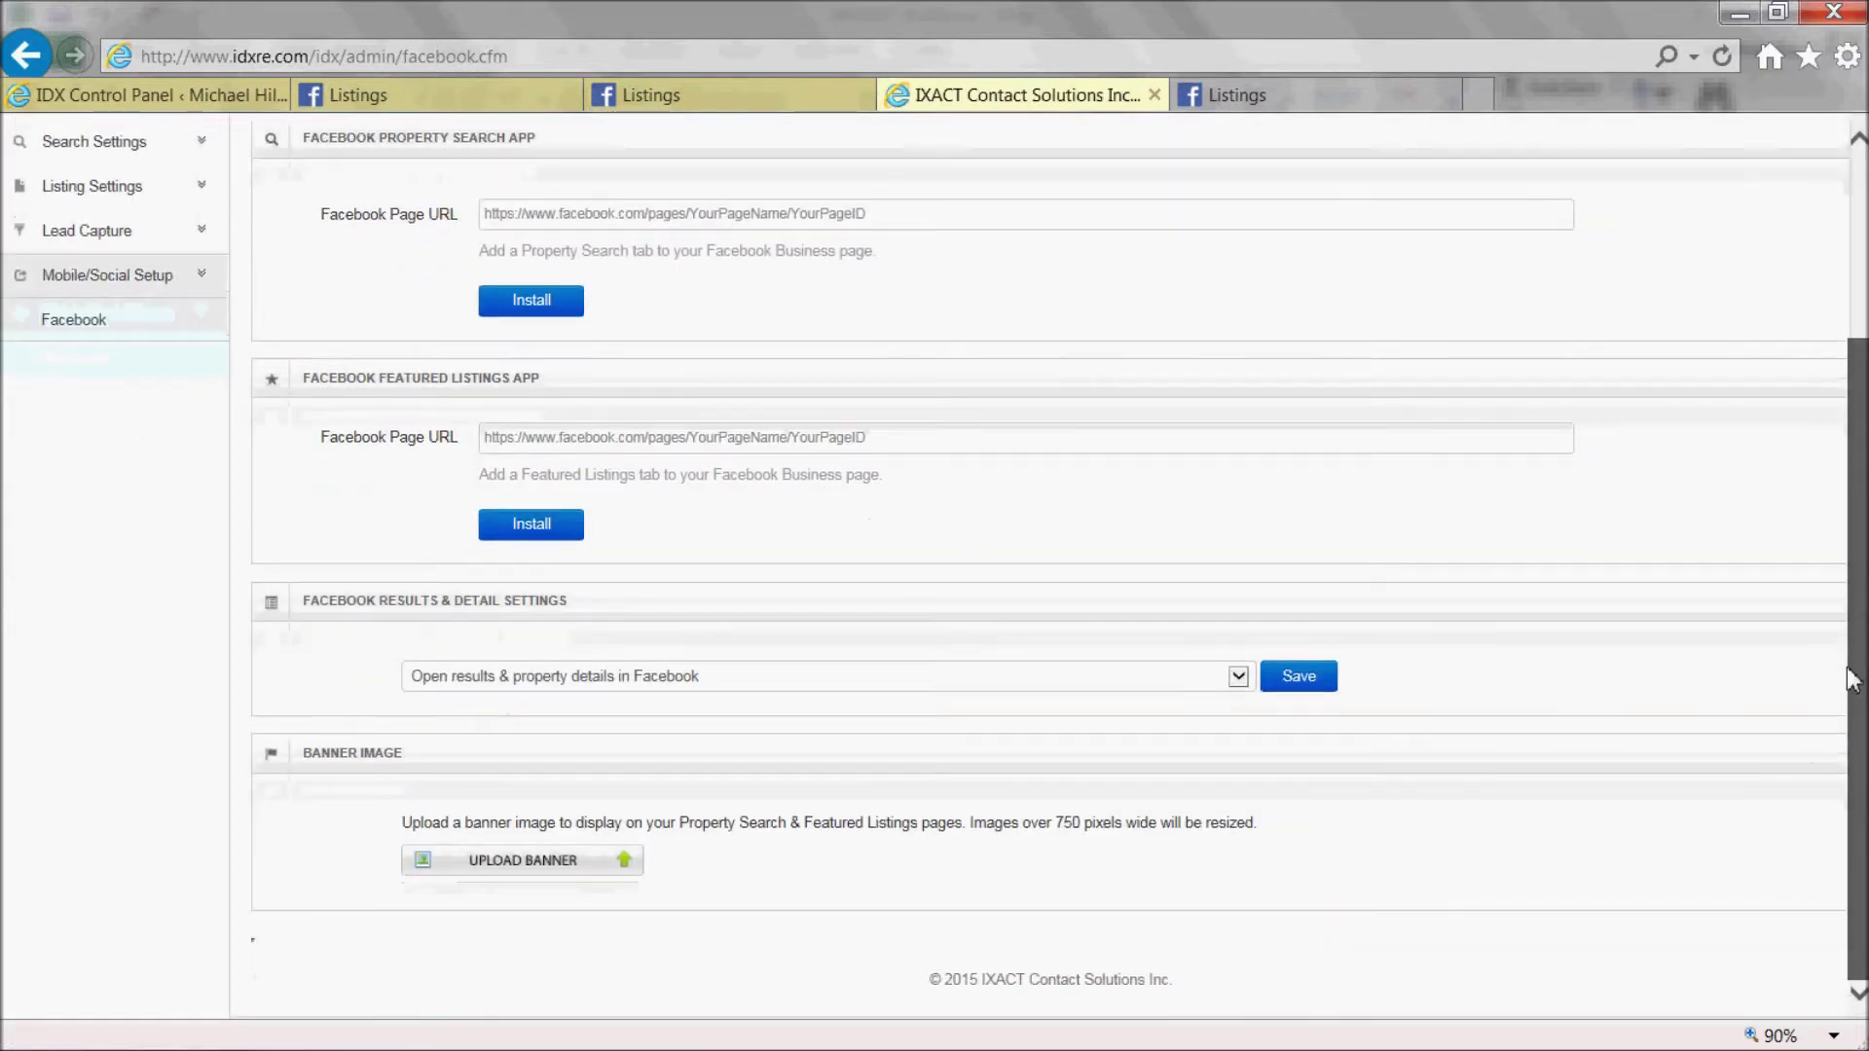
{"action": "left_click", "coordinate": [671, 686]}
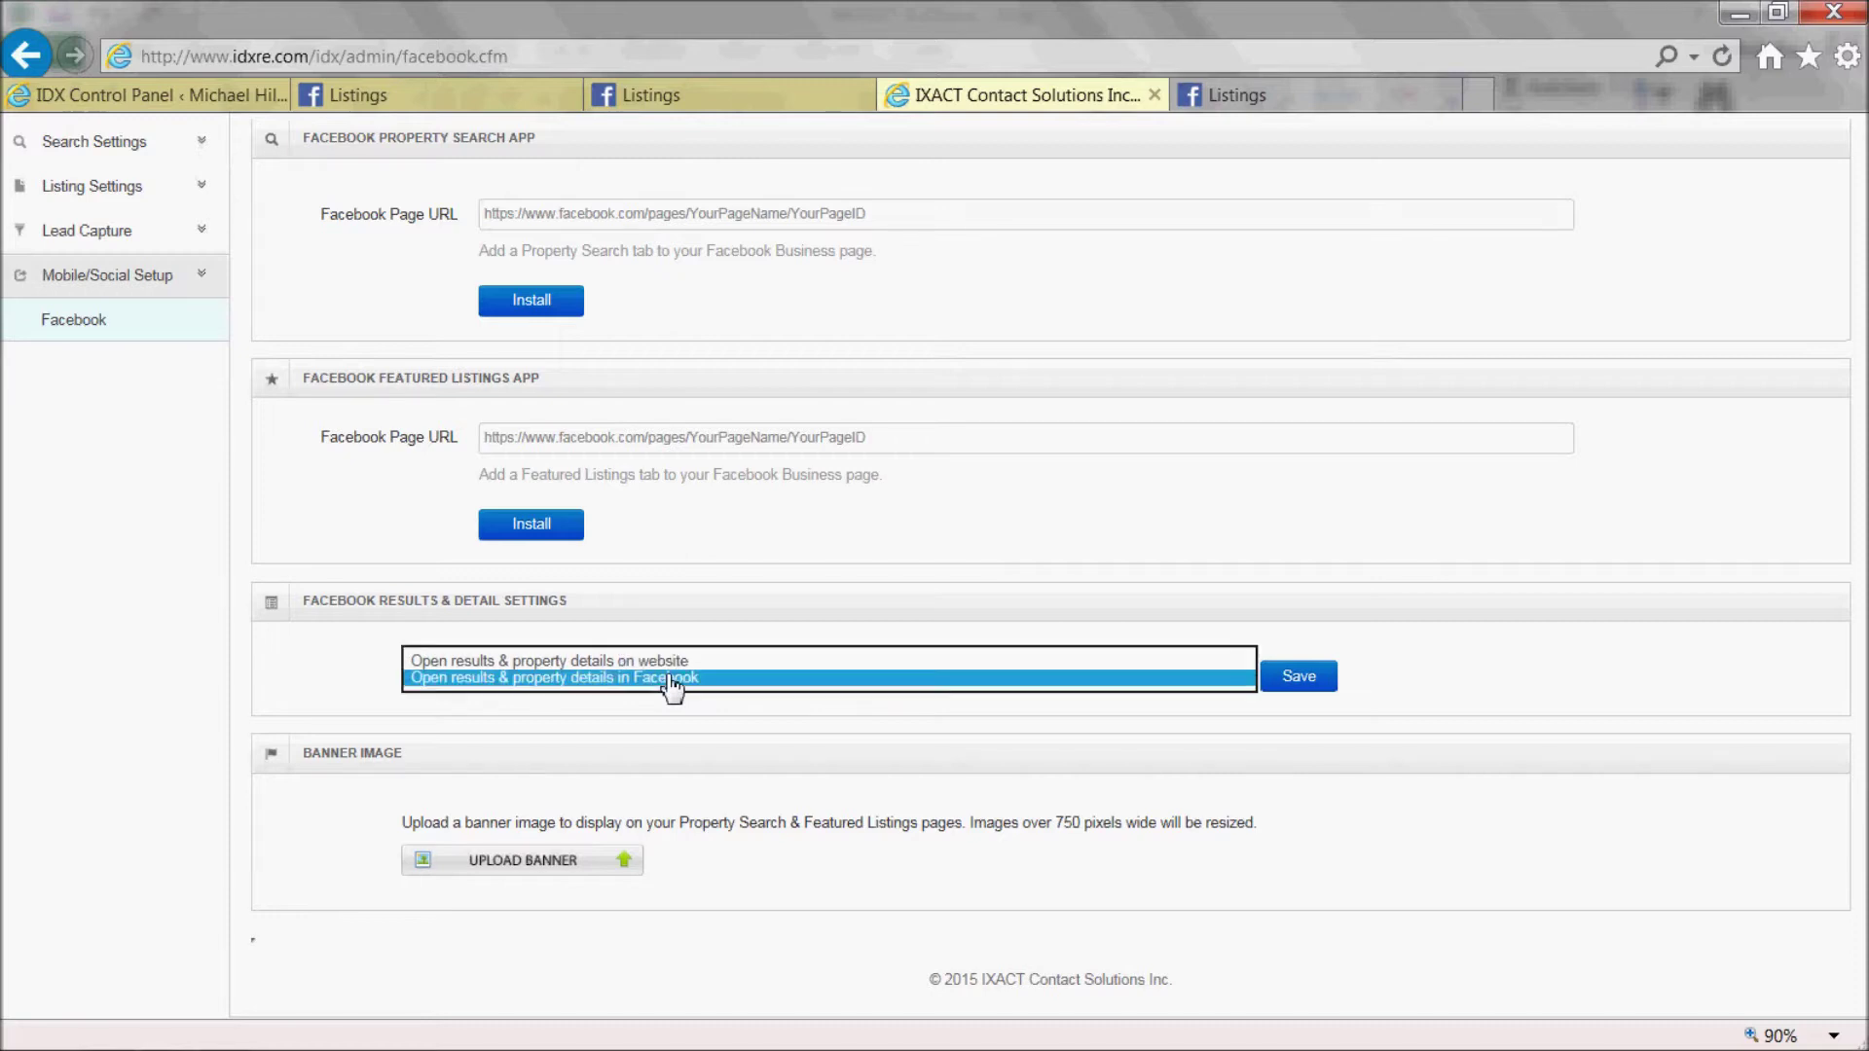
{"action": "left_click", "coordinate": [670, 687]}
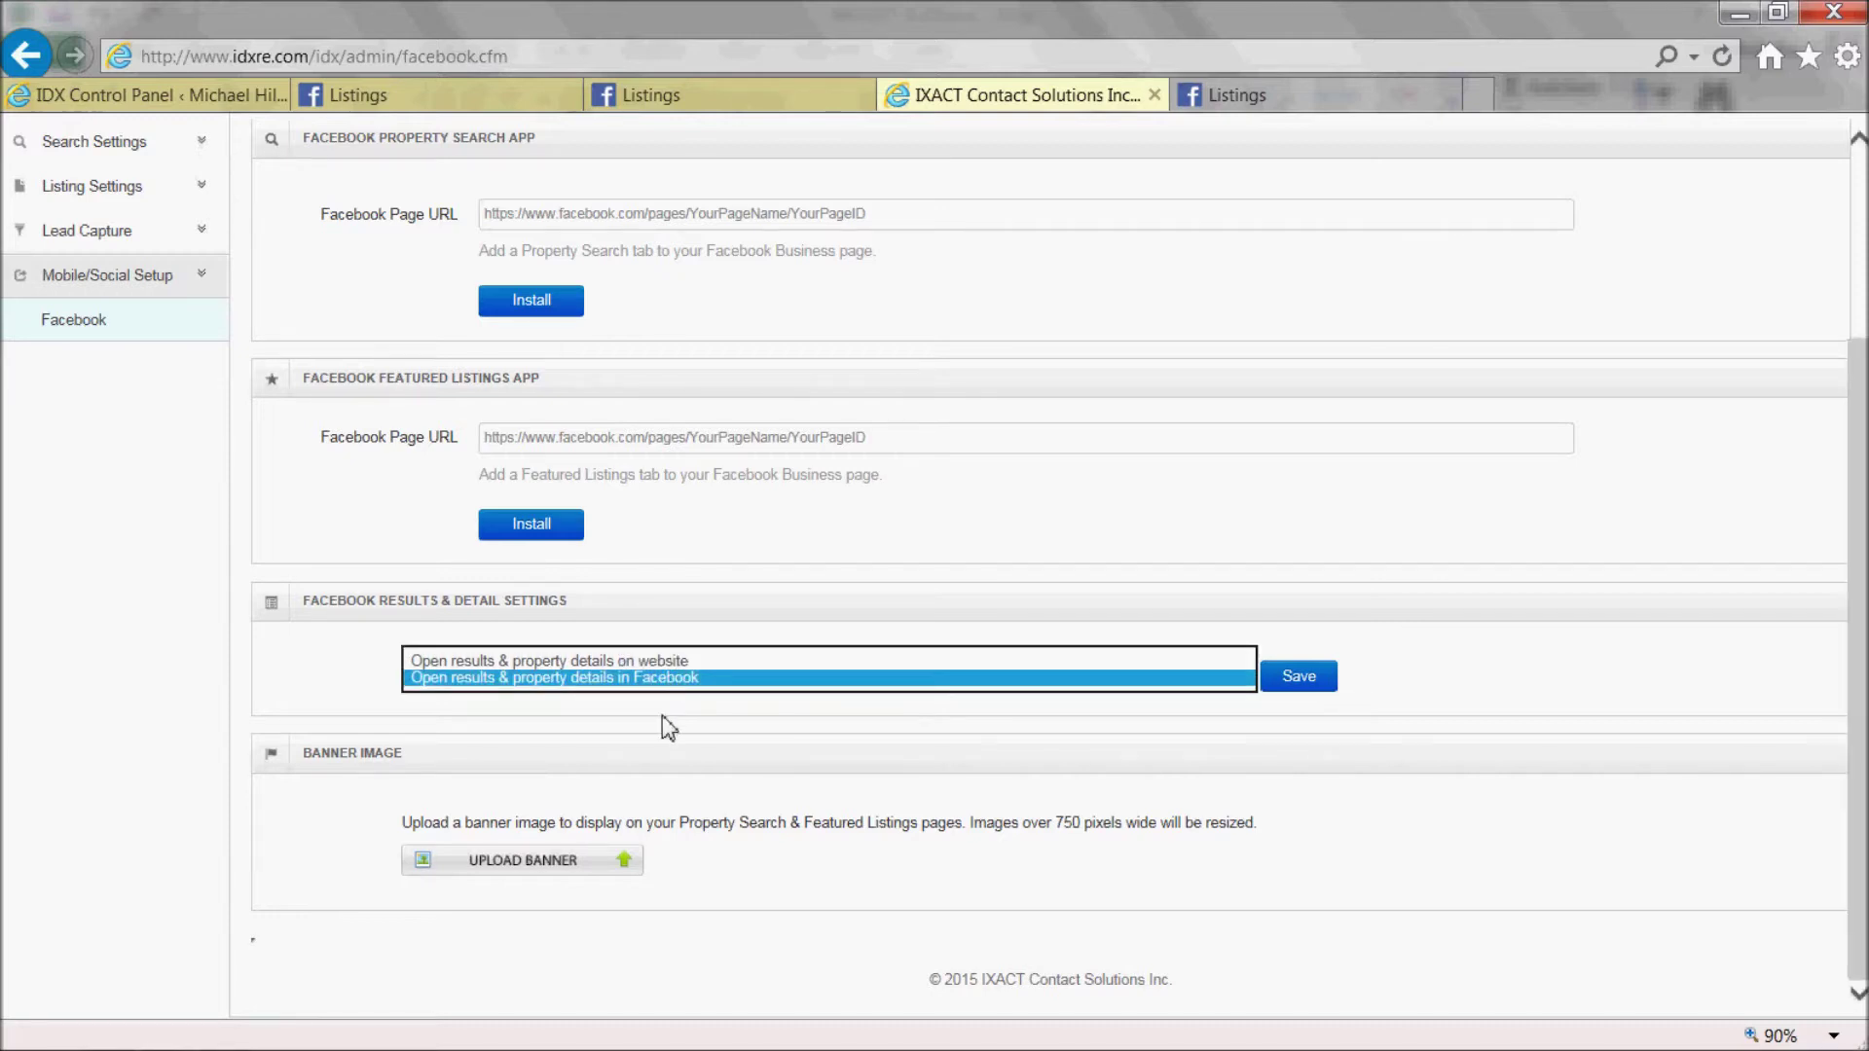
{"action": "left_click", "coordinate": [690, 662]}
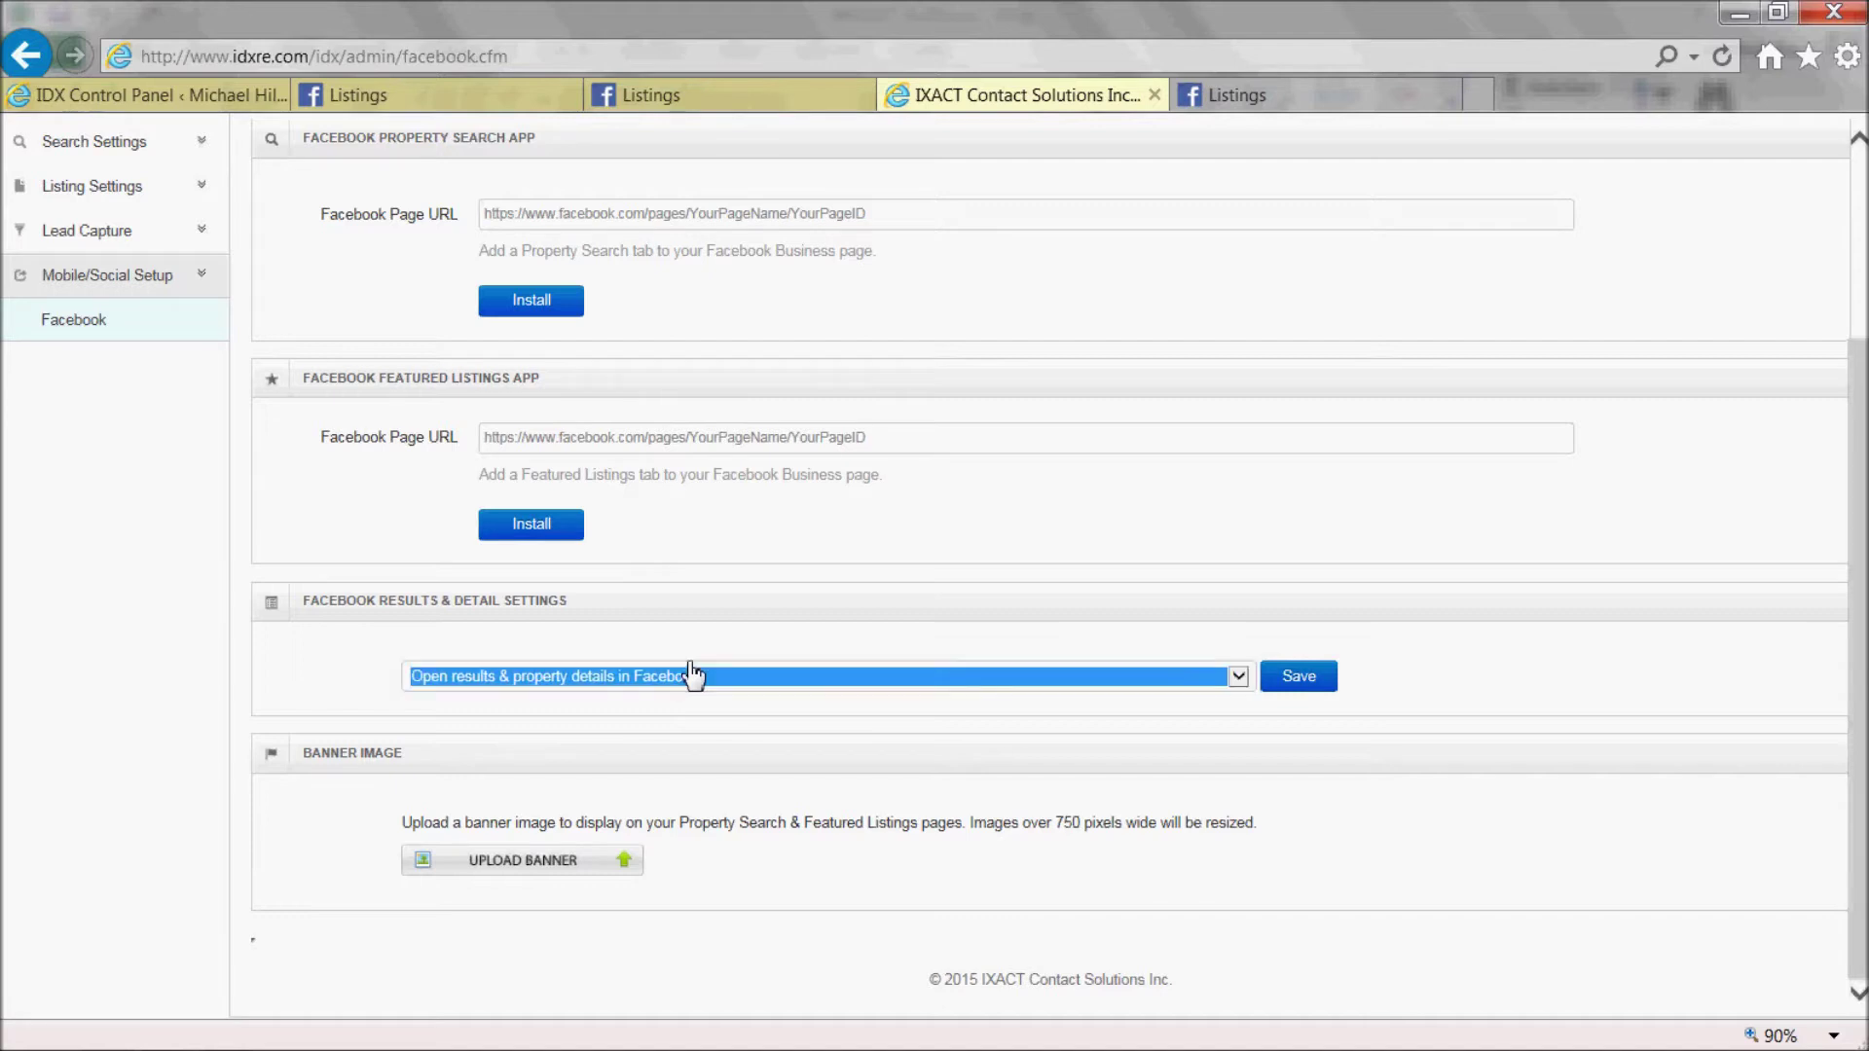
{"action": "left_click", "coordinate": [1304, 686]}
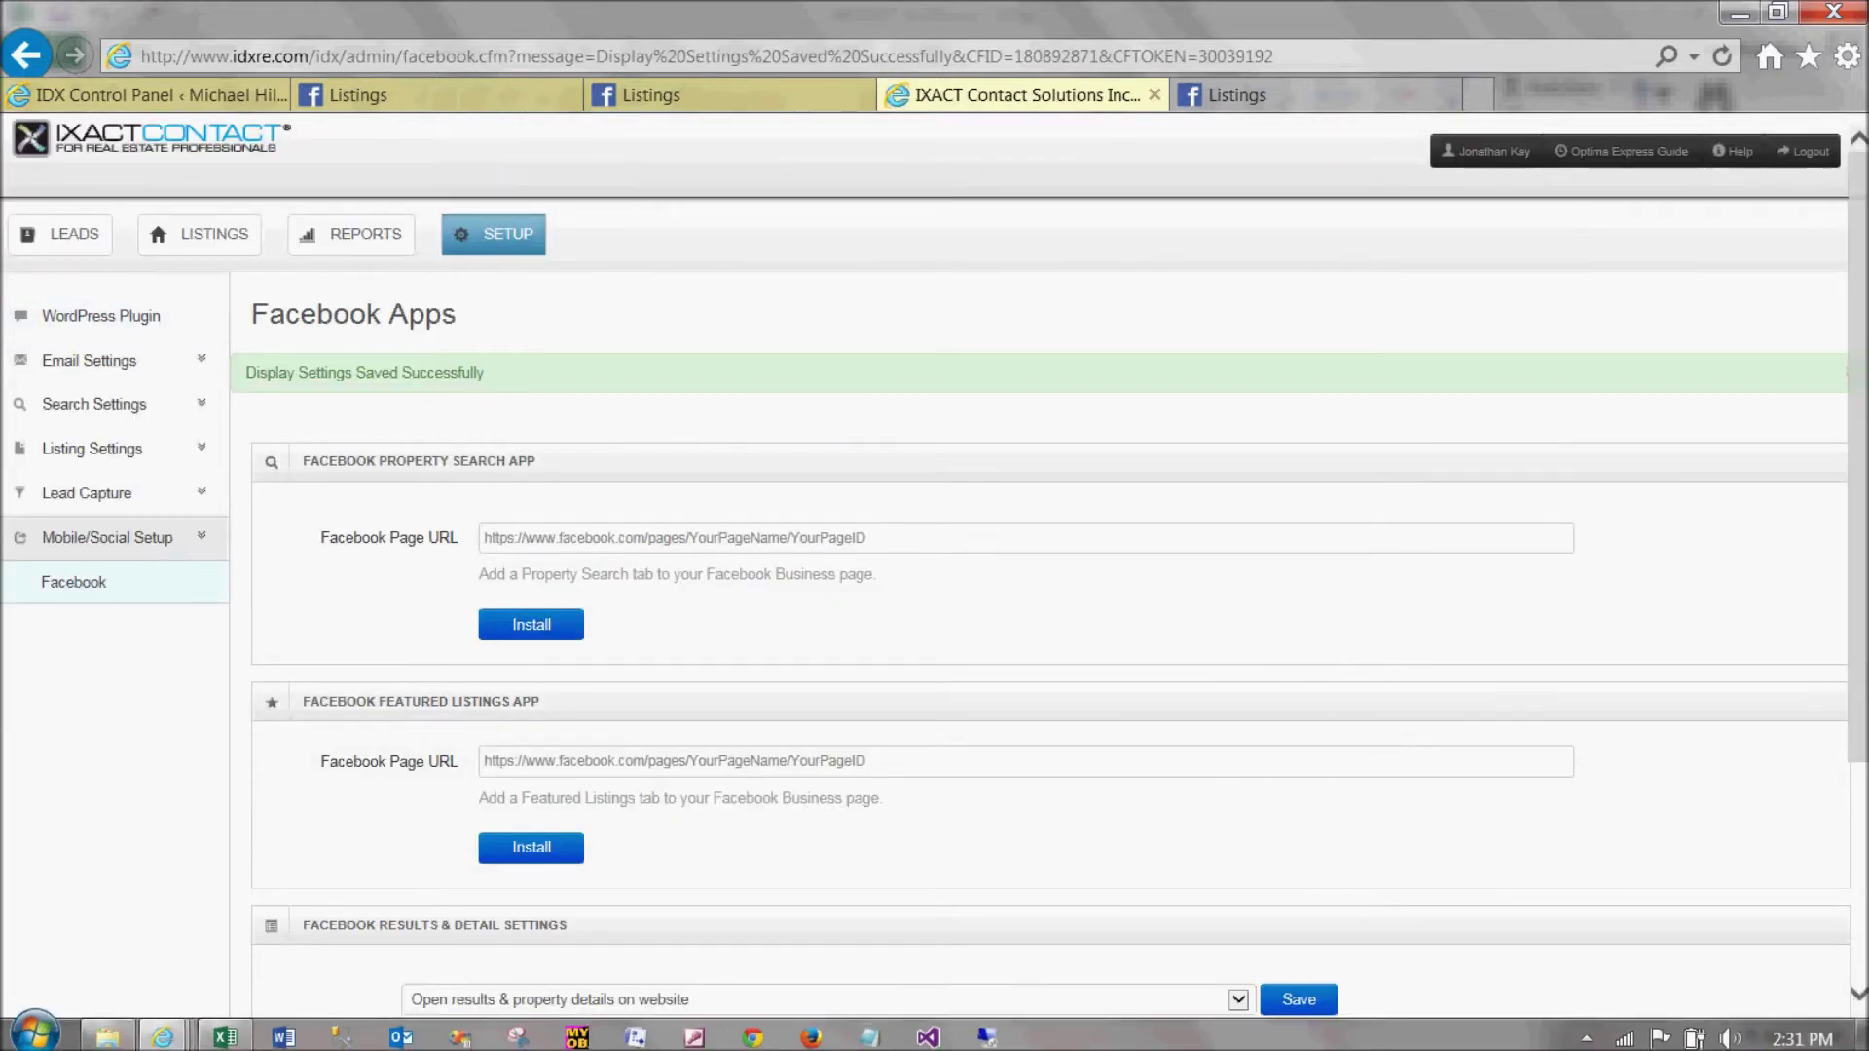
Step: Start a banner upload and browse to C:\Data\IXACT\Websites\Testing
{"action": "scroll", "coordinate": [1859, 709], "scroll_direction": "down", "scroll_amount": 3}
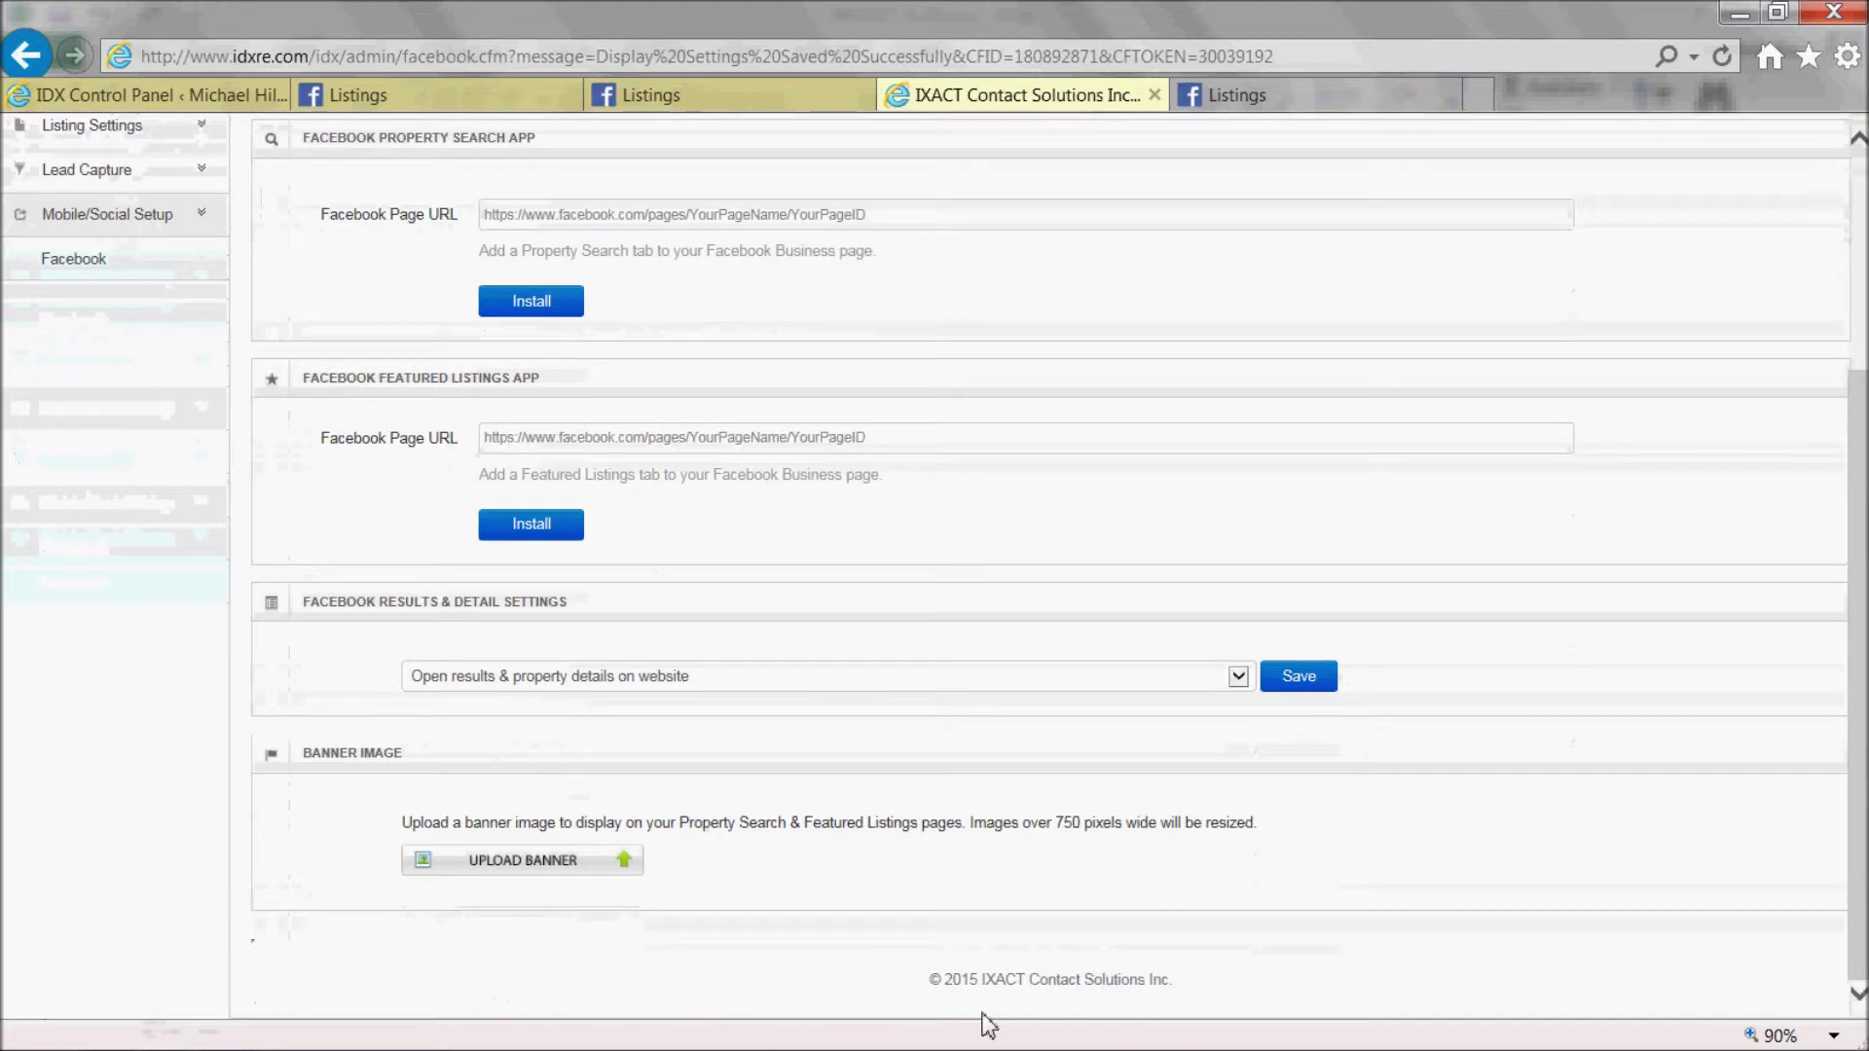
{"action": "left_click", "coordinate": [504, 863]}
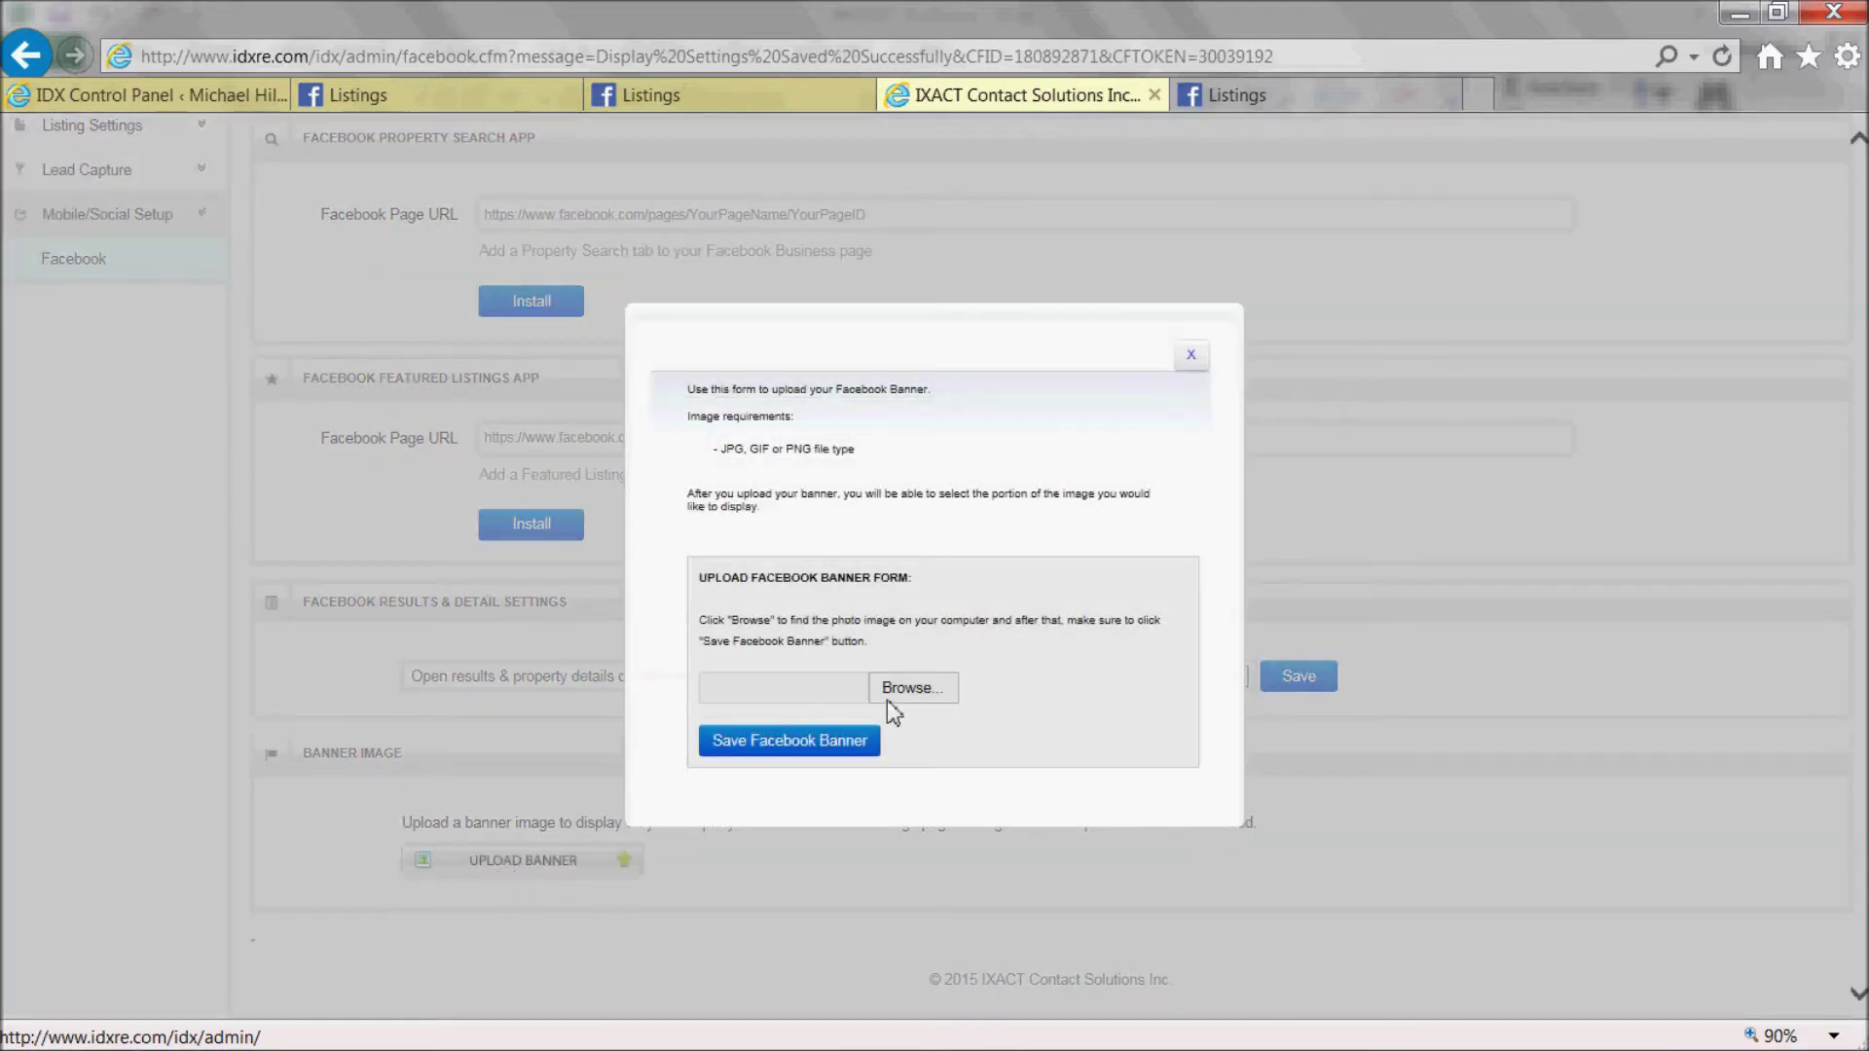
{"action": "left_click", "coordinate": [910, 693]}
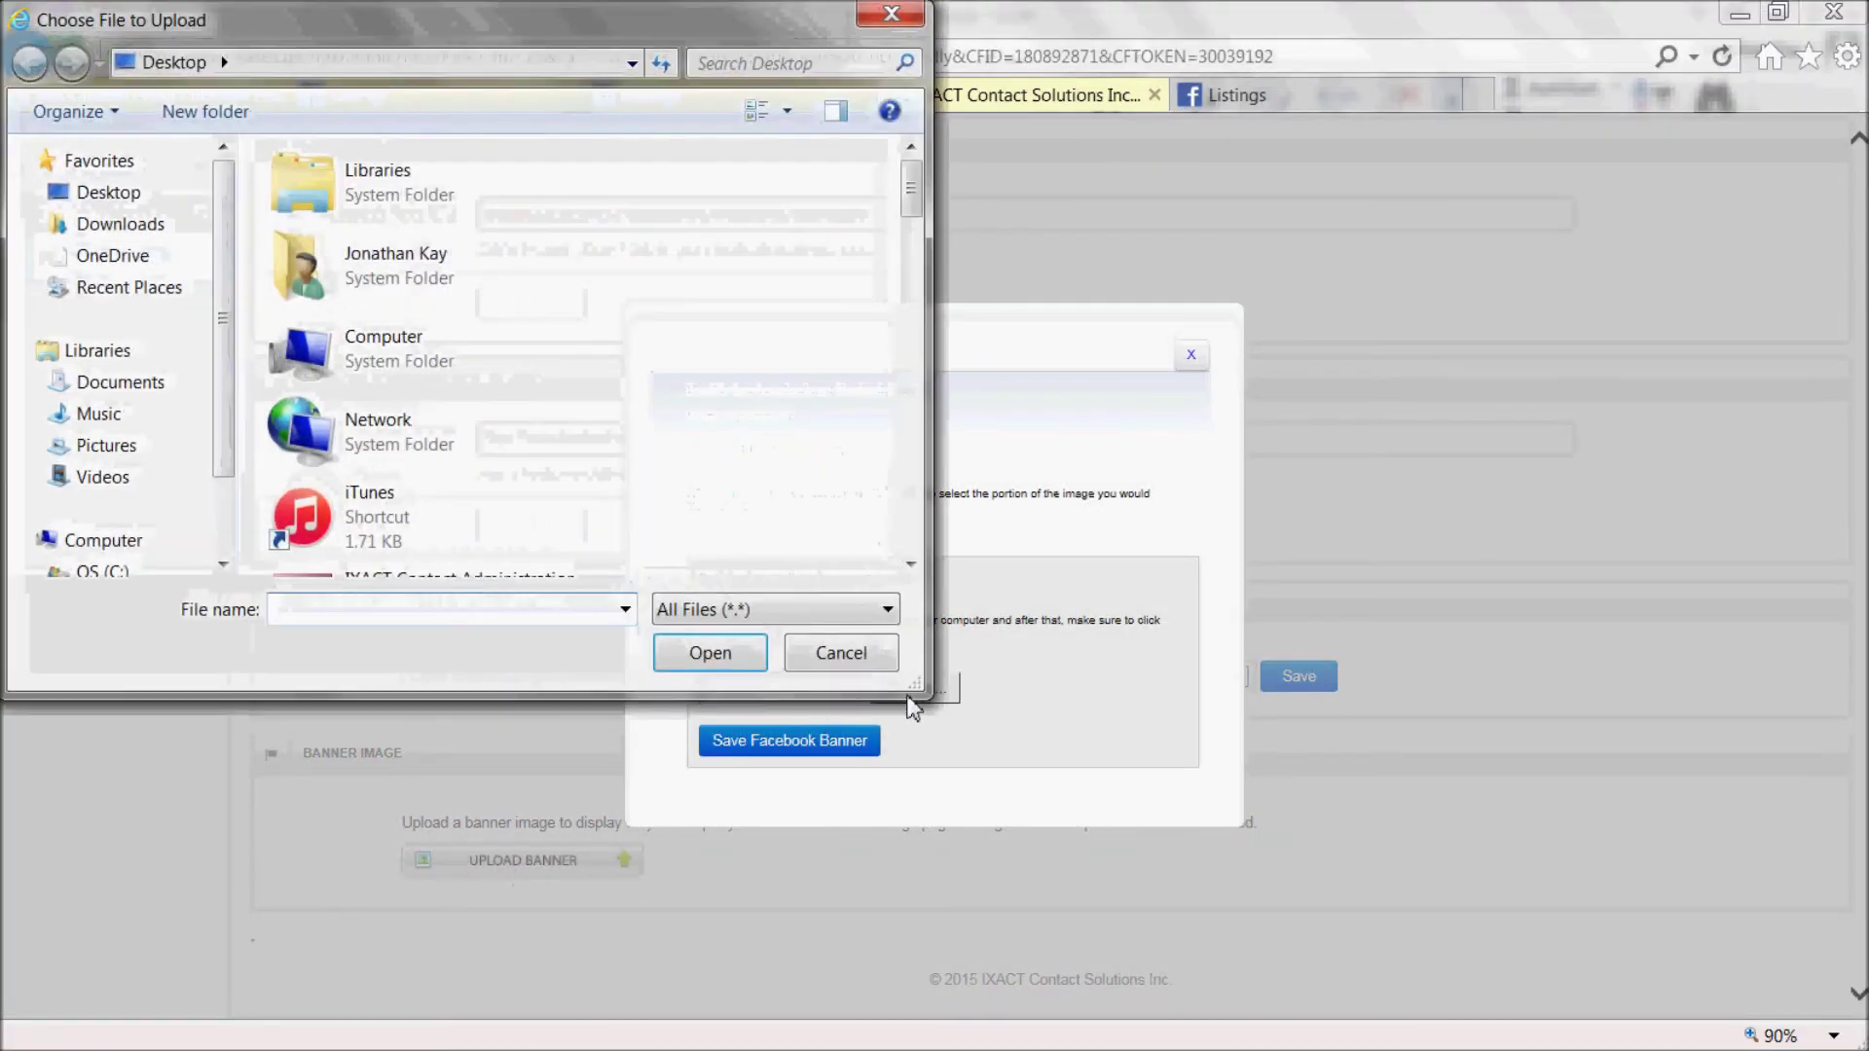
{"action": "left_click", "coordinate": [132, 569]}
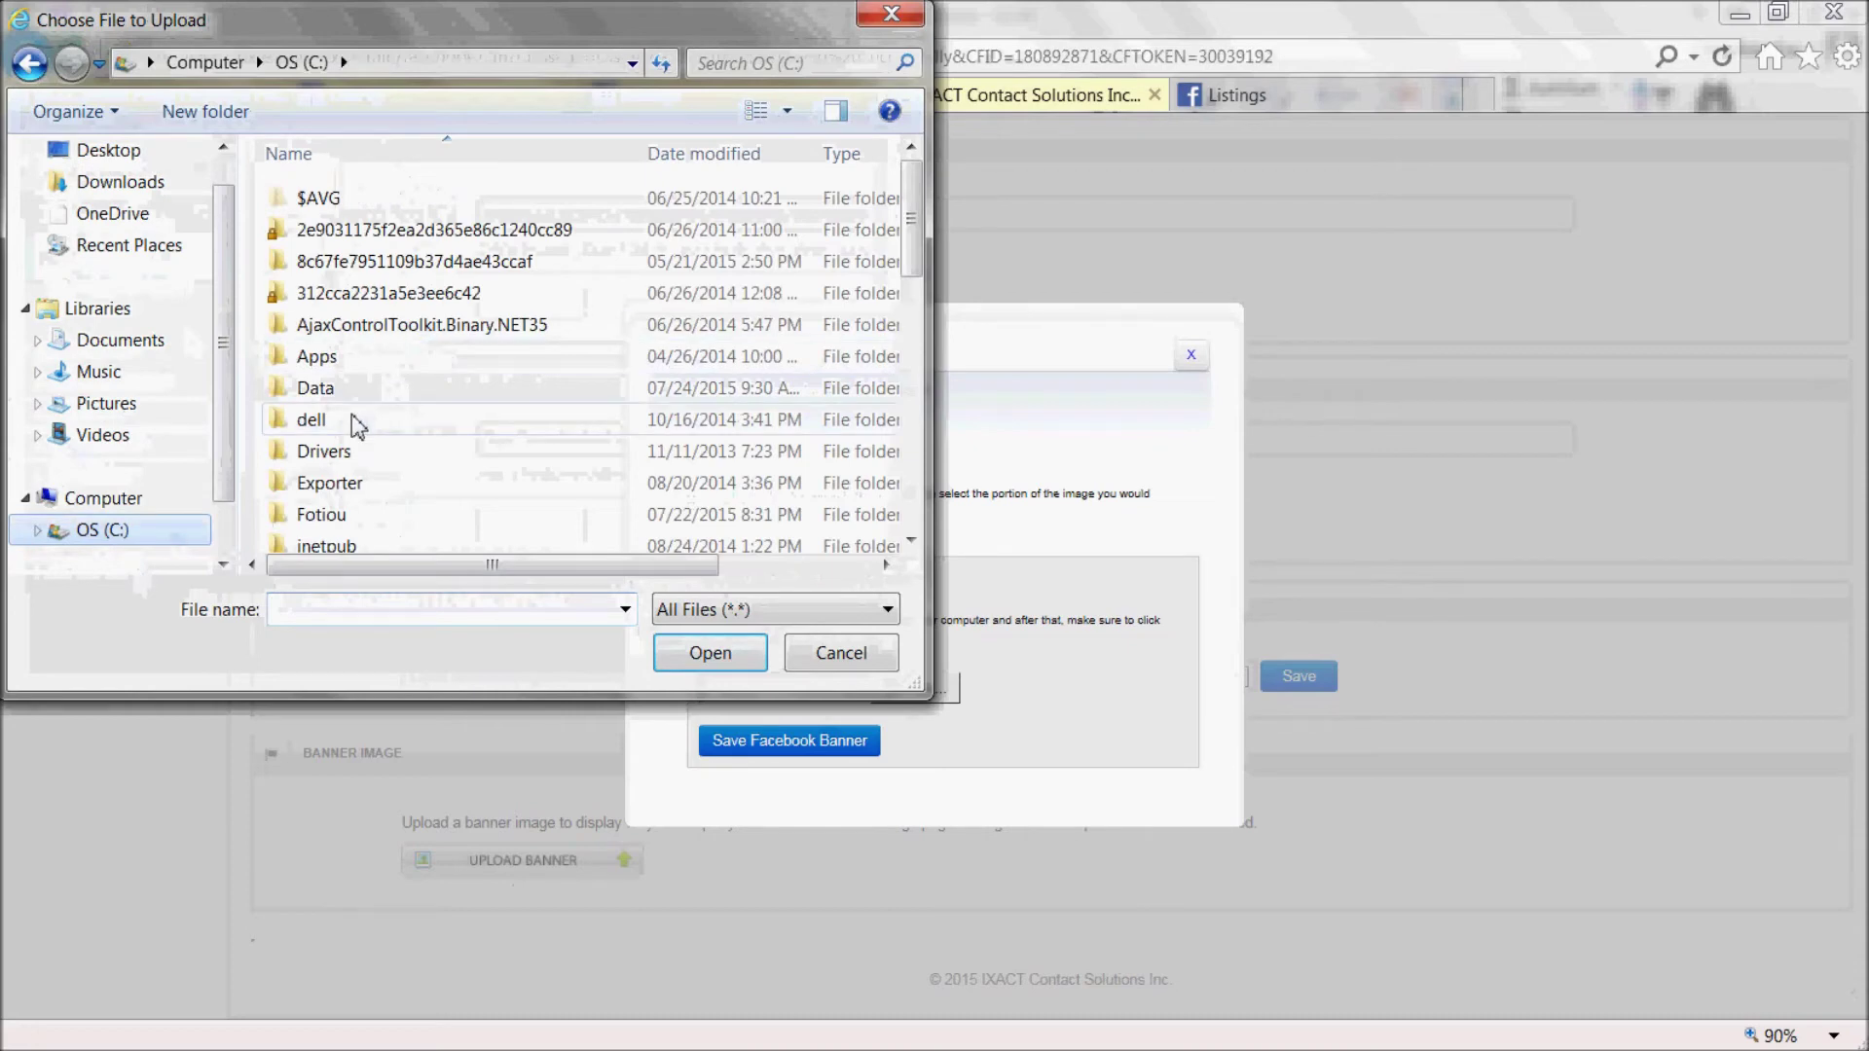
{"action": "double_click", "coordinate": [348, 394]}
{"action": "double_click", "coordinate": [344, 198]}
{"action": "left_click", "coordinate": [325, 331]}
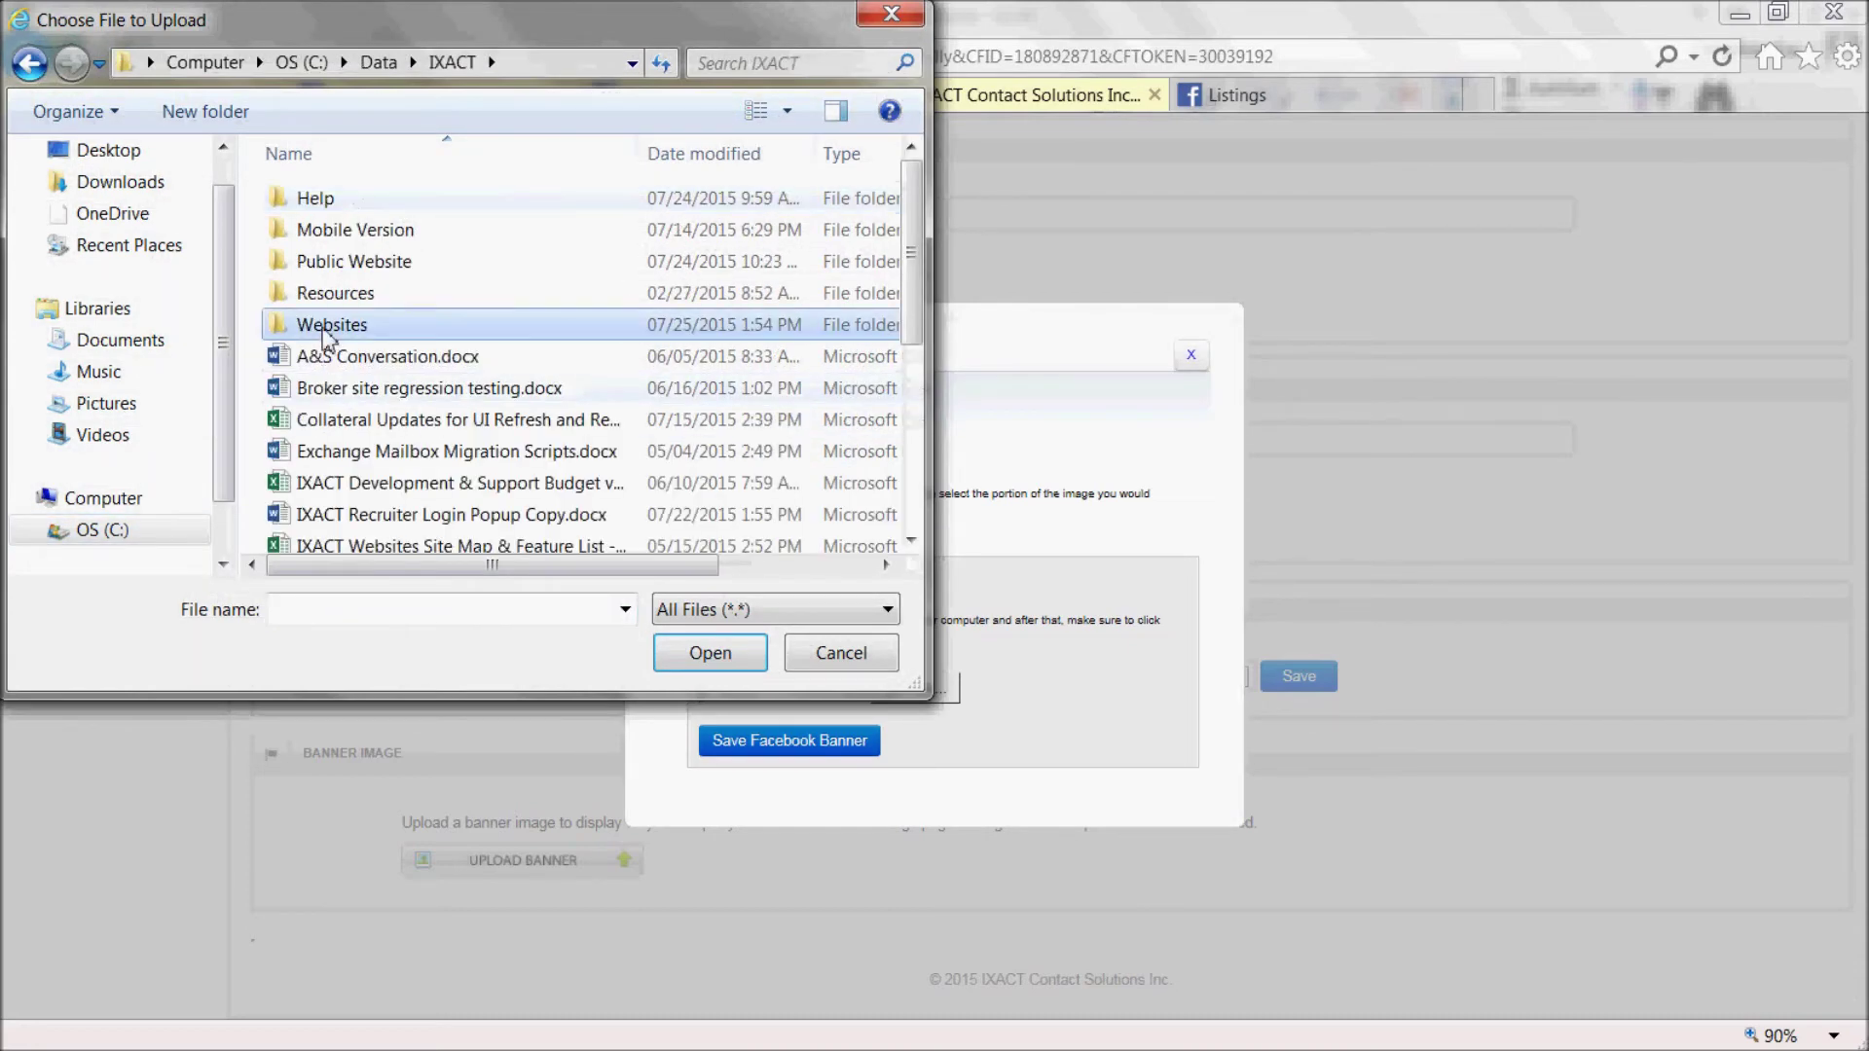
{"action": "double_click", "coordinate": [325, 331]}
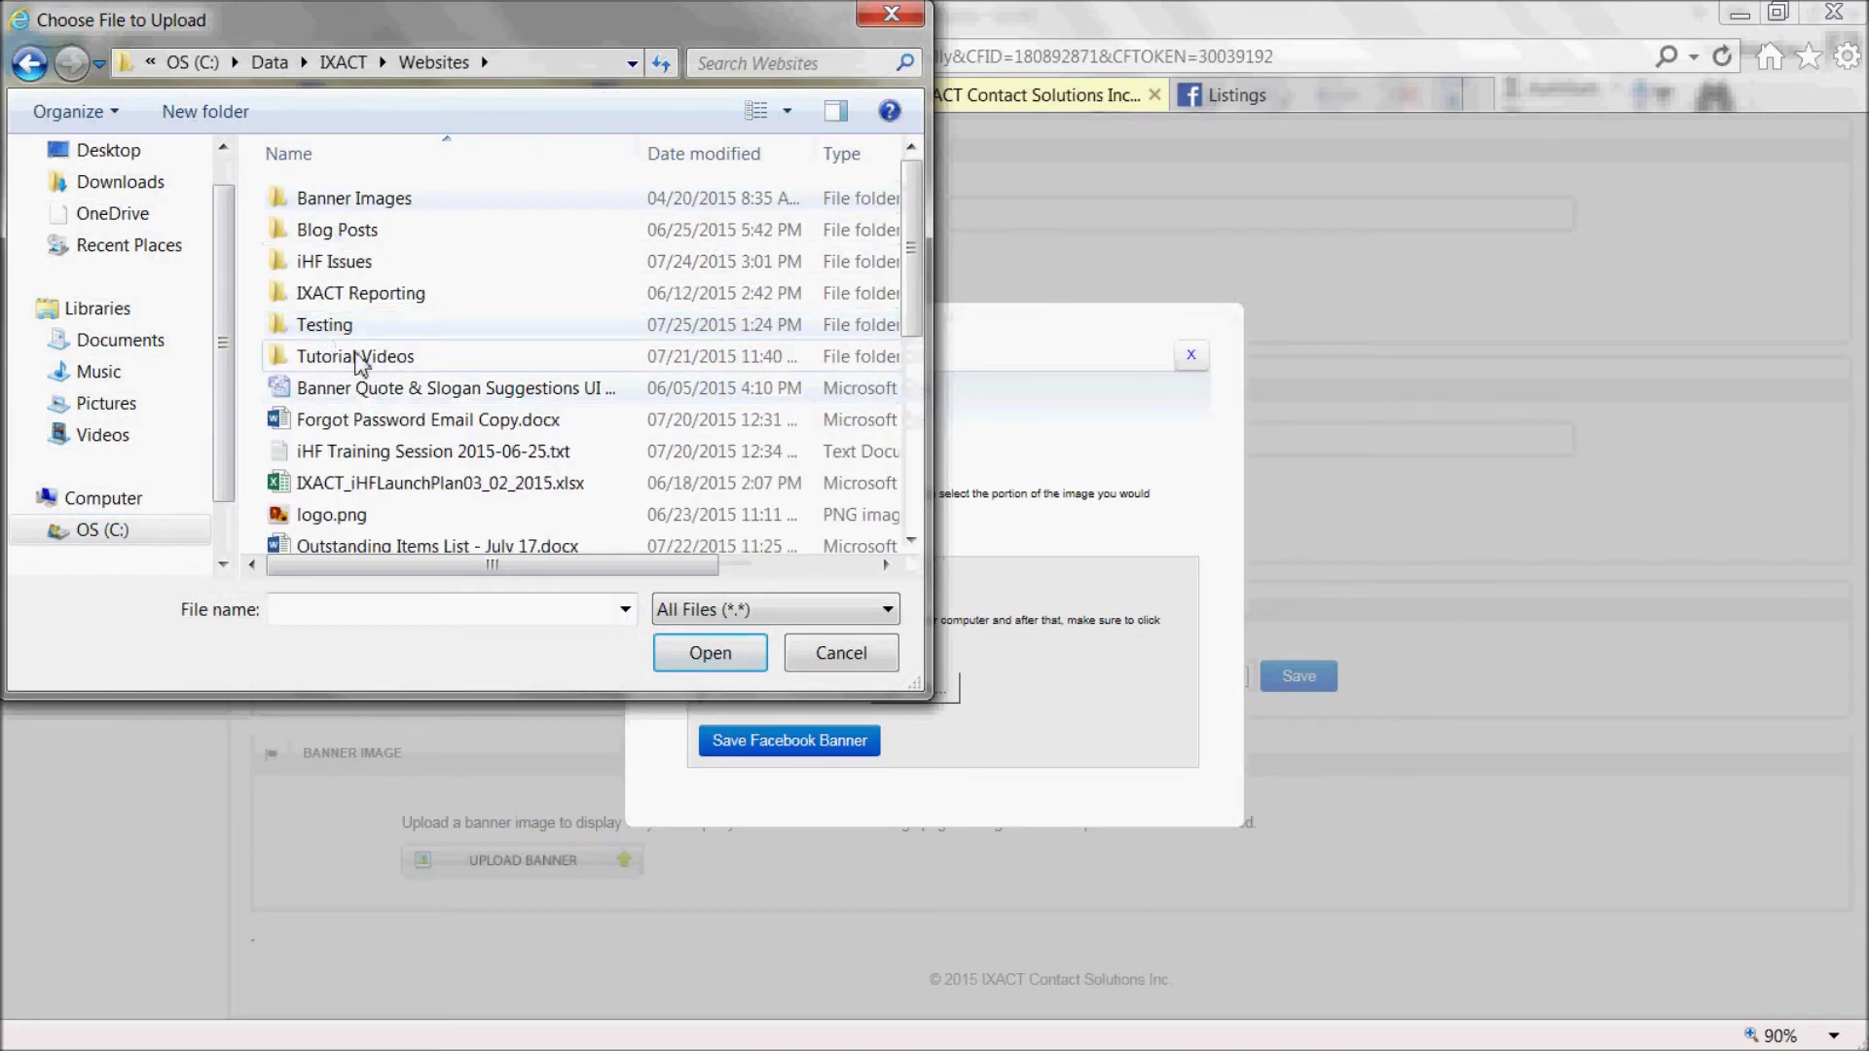
{"action": "double_click", "coordinate": [343, 327]}
Step: Pick team.png as the Facebook banner, upload it and save the full-image crop
{"action": "left_click", "coordinate": [786, 111]}
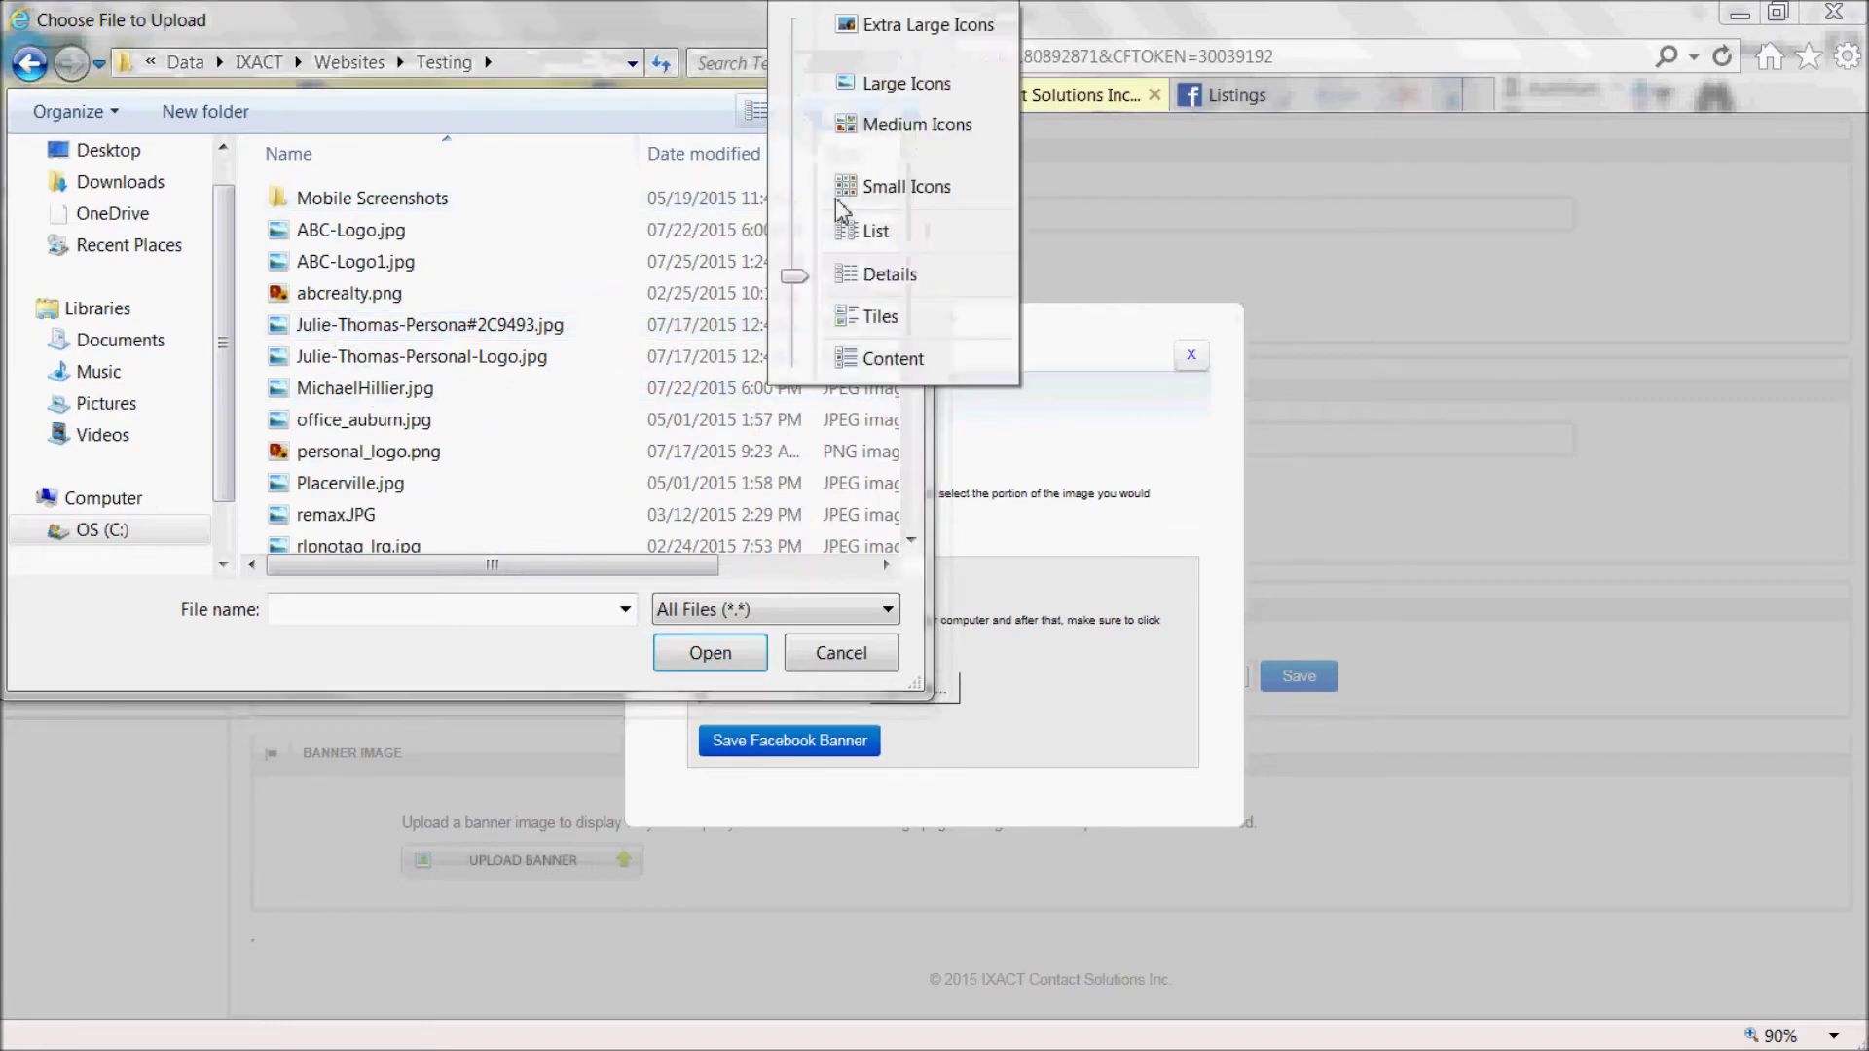
{"action": "left_click", "coordinate": [897, 124]}
{"action": "scroll", "coordinate": [927, 498], "scroll_direction": "down", "scroll_amount": 5}
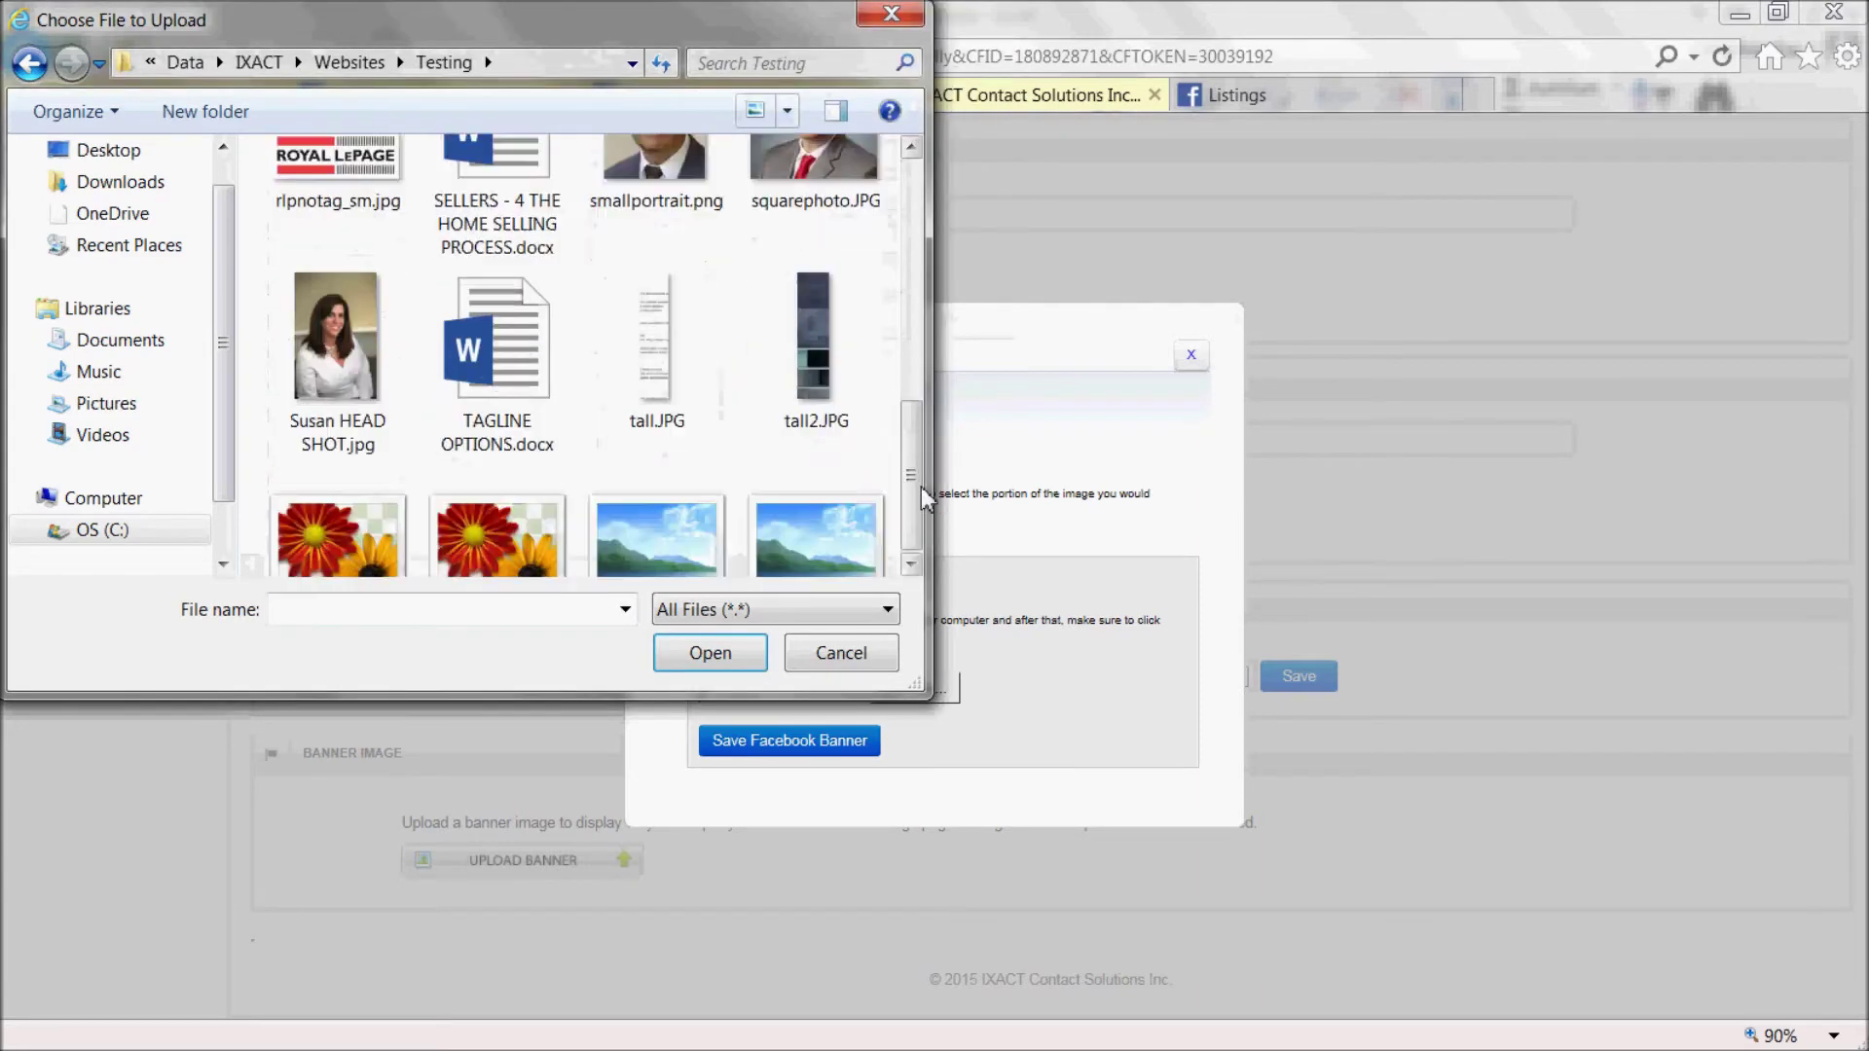
{"action": "scroll", "coordinate": [926, 499], "scroll_direction": "down", "scroll_amount": 2}
{"action": "left_click", "coordinate": [498, 487]}
{"action": "left_click", "coordinate": [710, 652]}
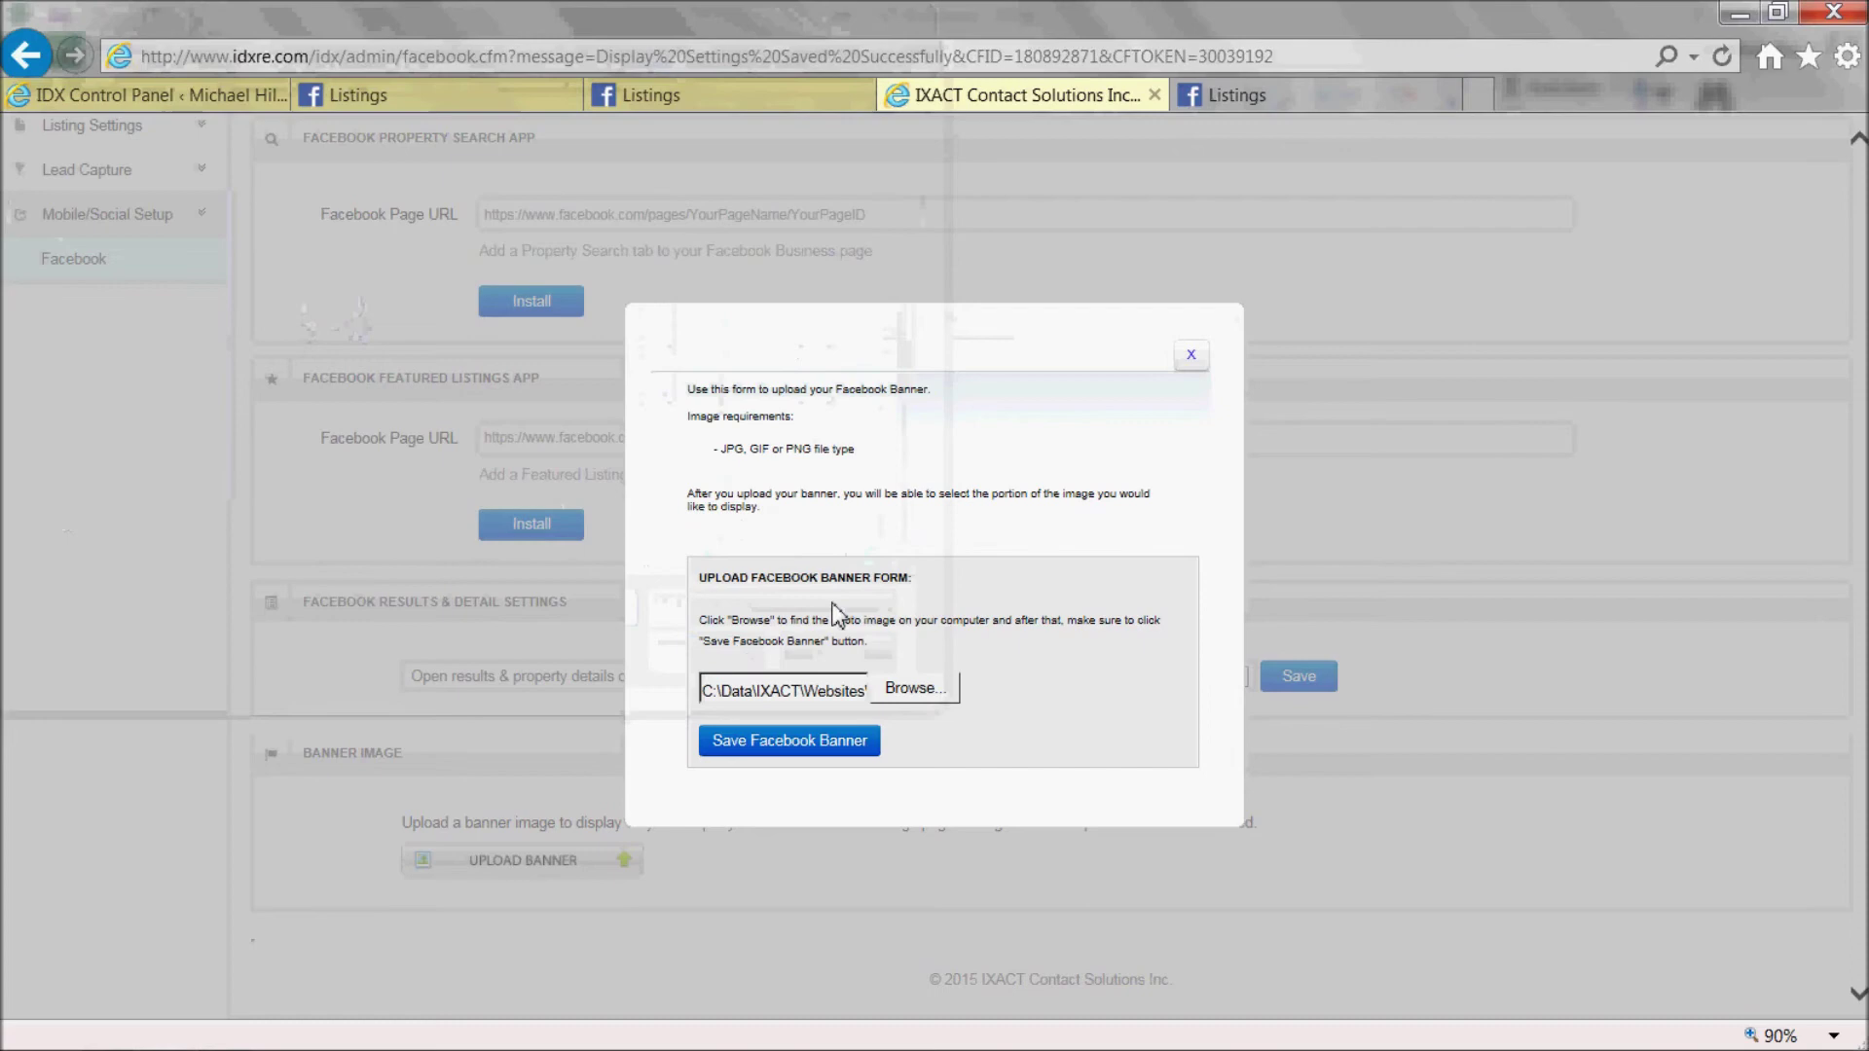
{"action": "left_click", "coordinate": [773, 742]}
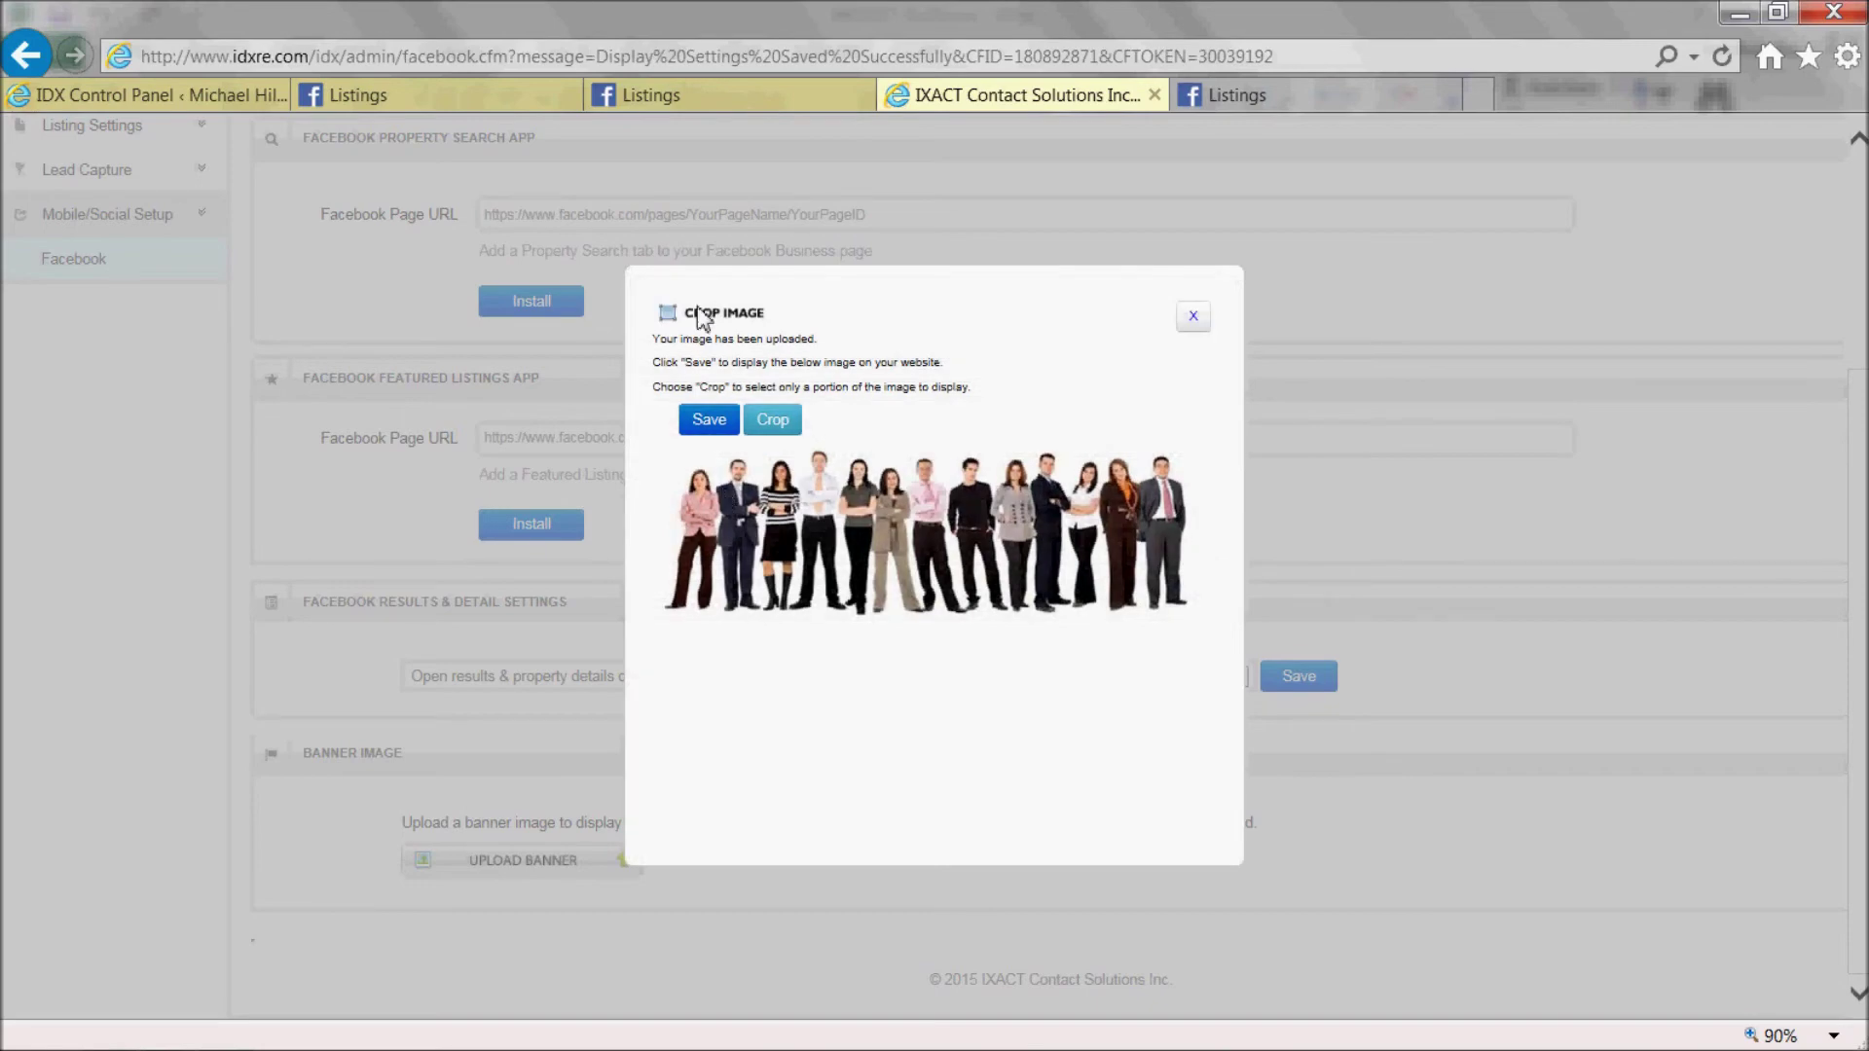
{"action": "left_click", "coordinate": [707, 420]}
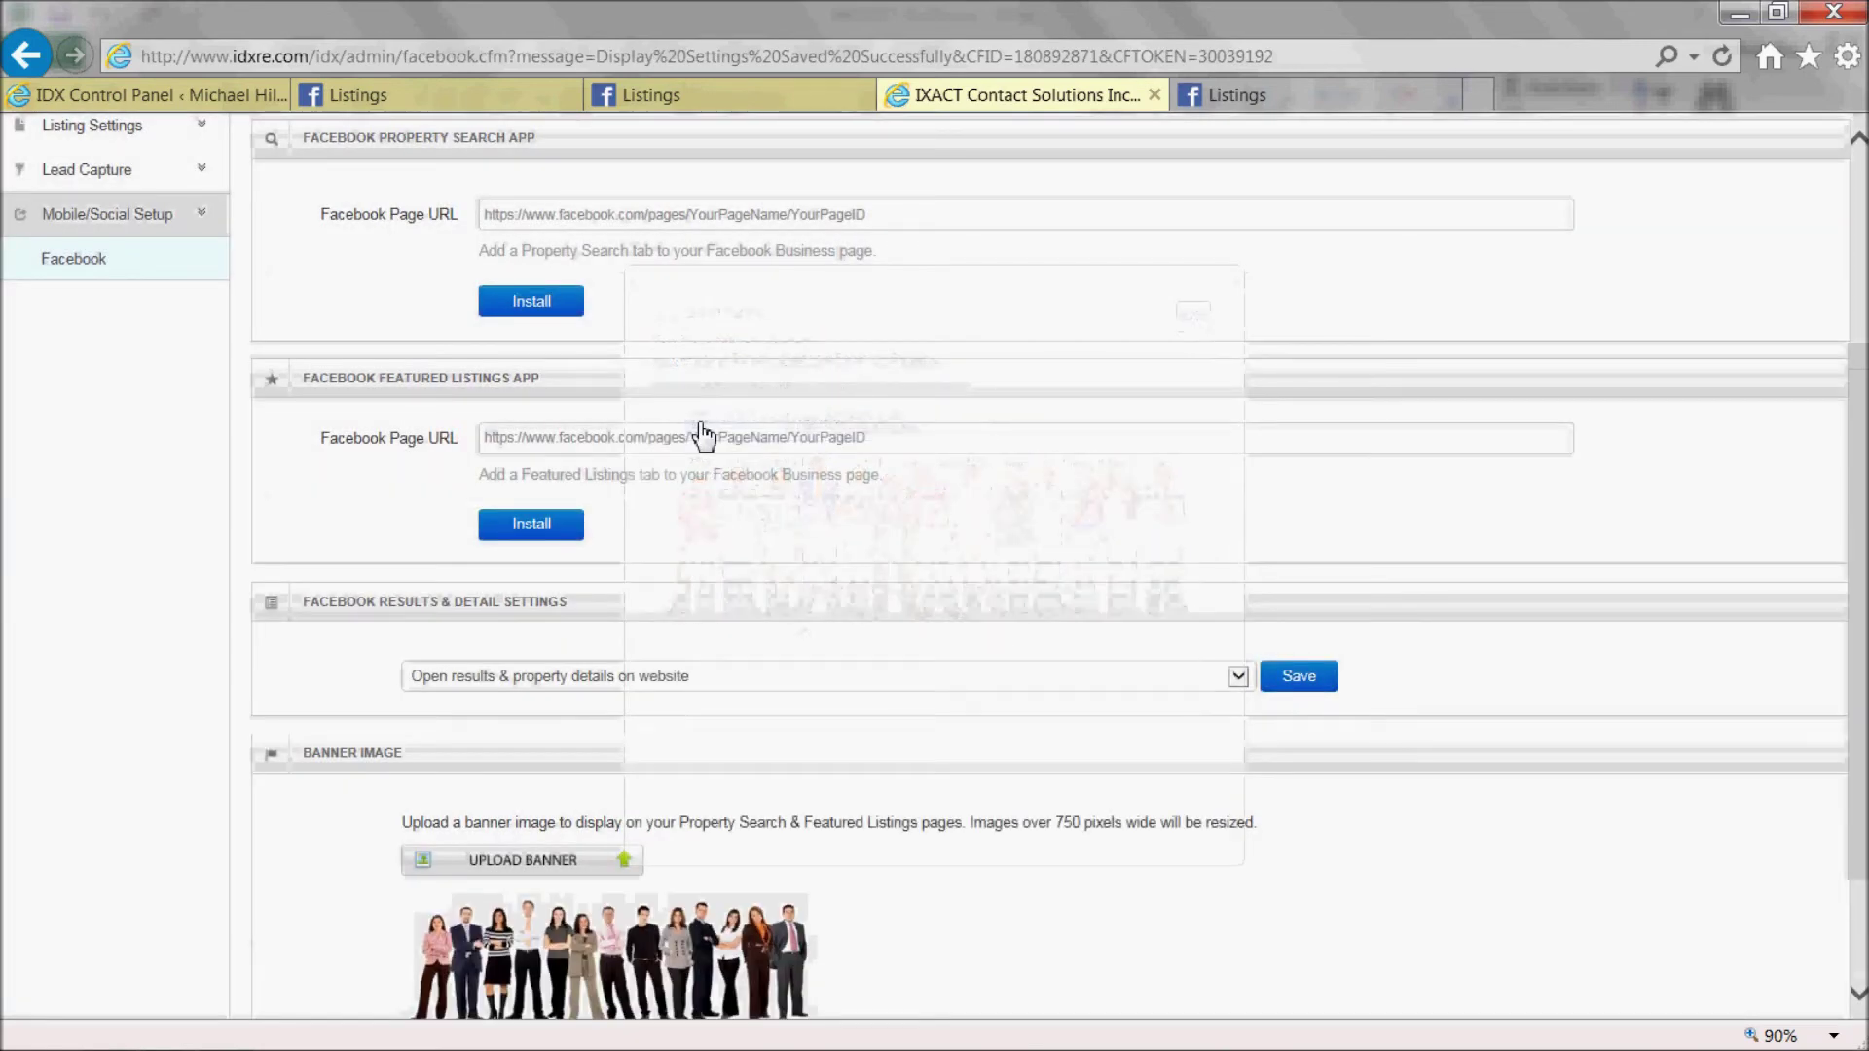
{"action": "scroll", "coordinate": [1835, 493], "scroll_direction": "down", "scroll_amount": 3}
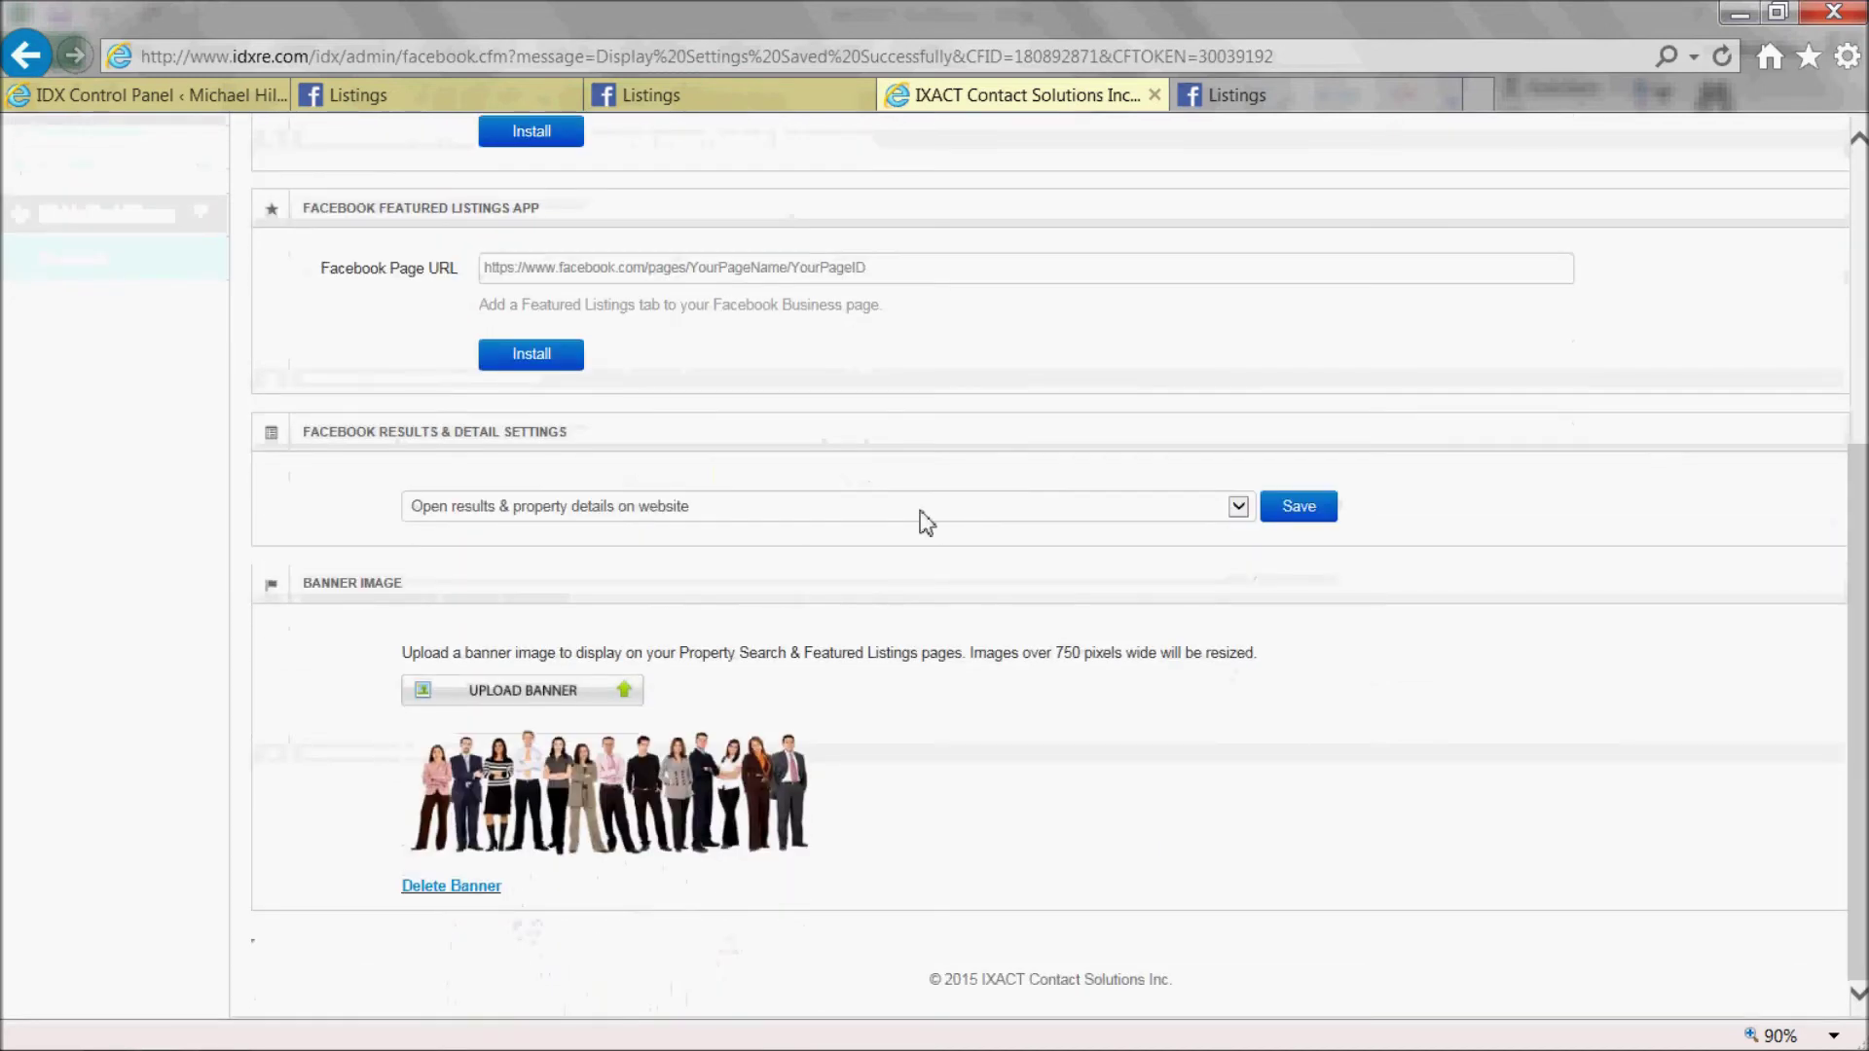
Step: Refresh the Facebook Listings Property Search and Featured Properties pages so the business-people banner appears
{"action": "left_click", "coordinate": [668, 98]}
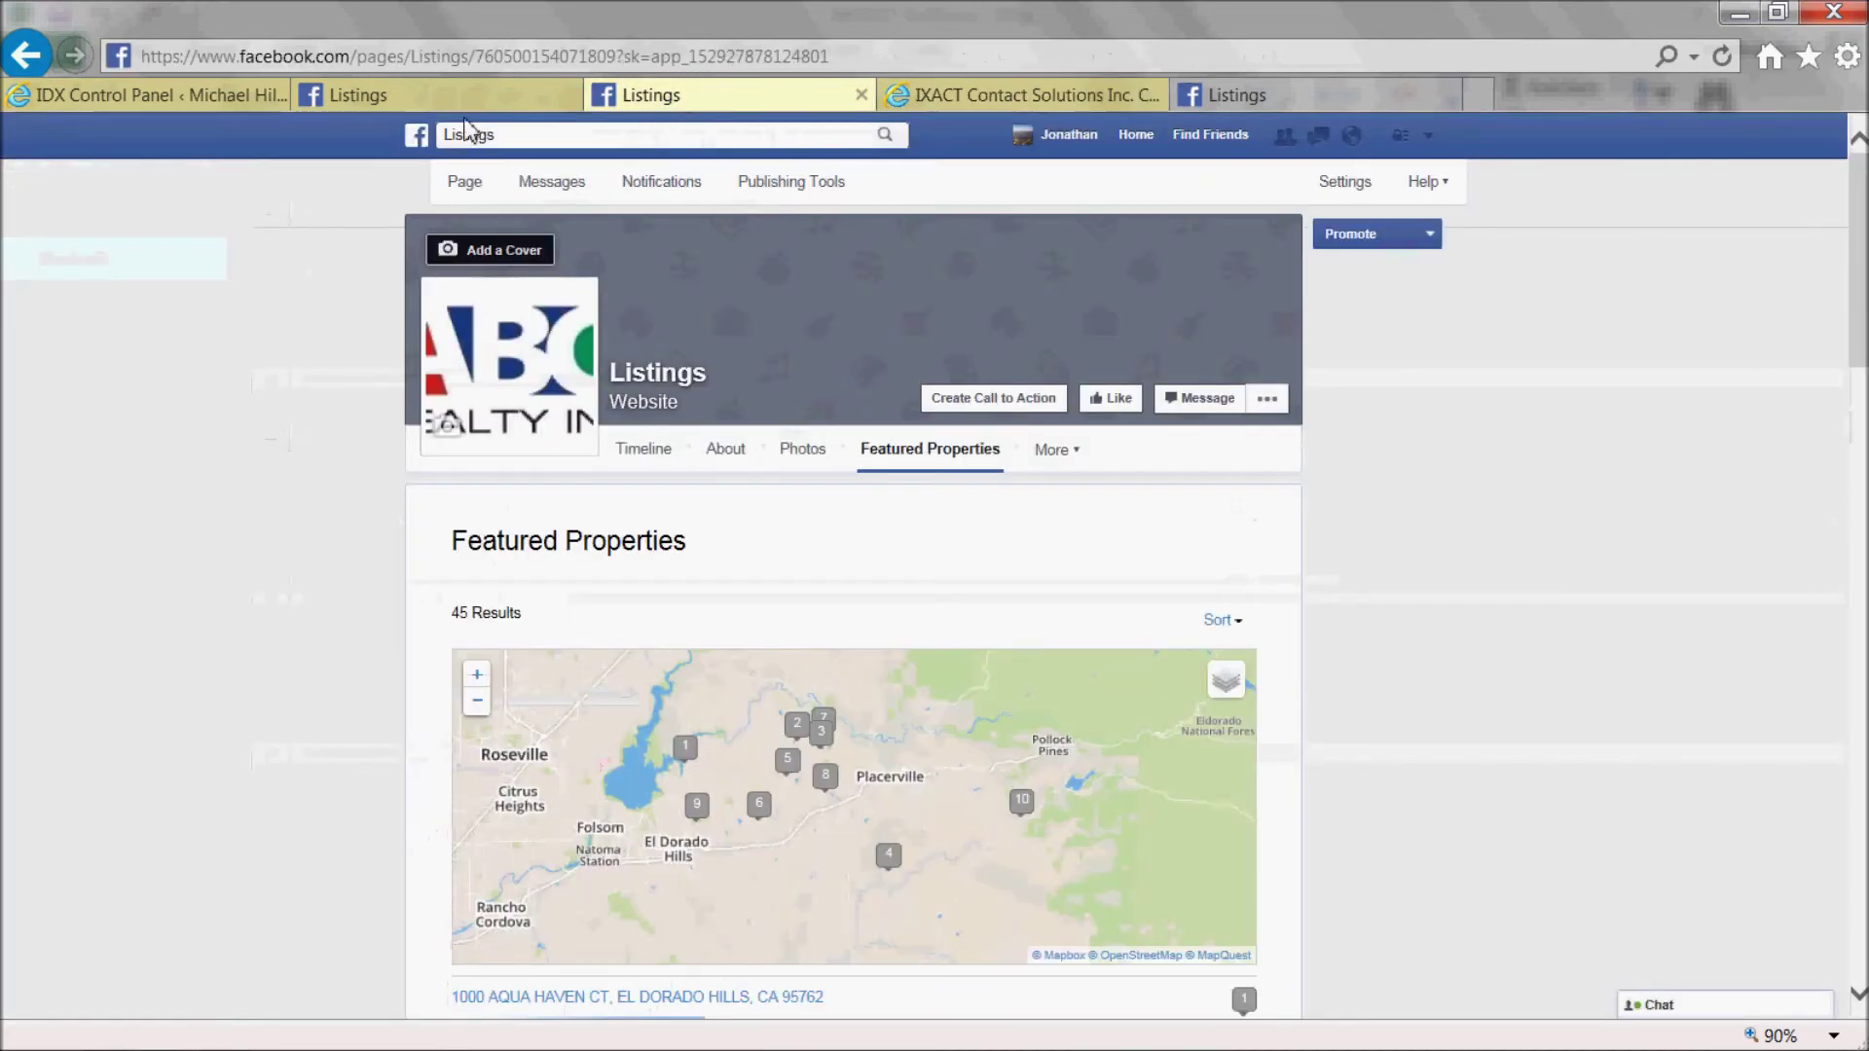
{"action": "left_click", "coordinate": [434, 102]}
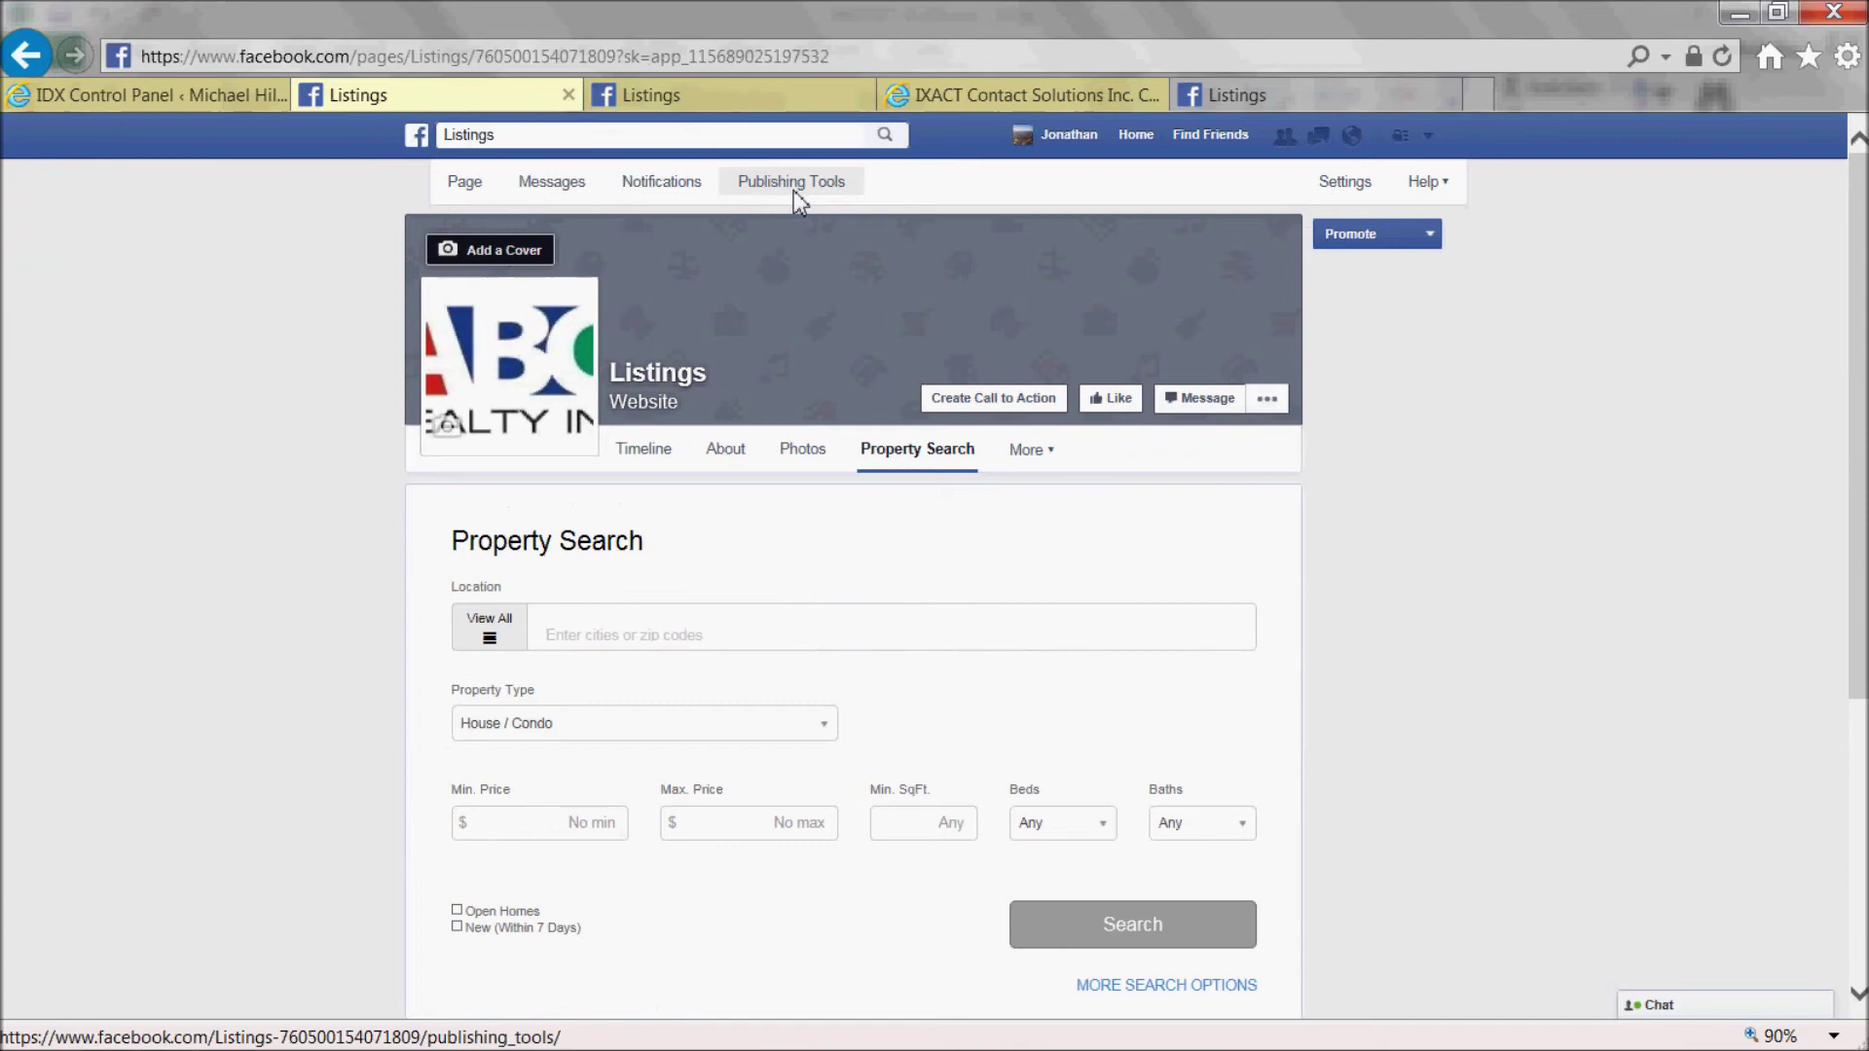
{"action": "key", "text": "F5"}
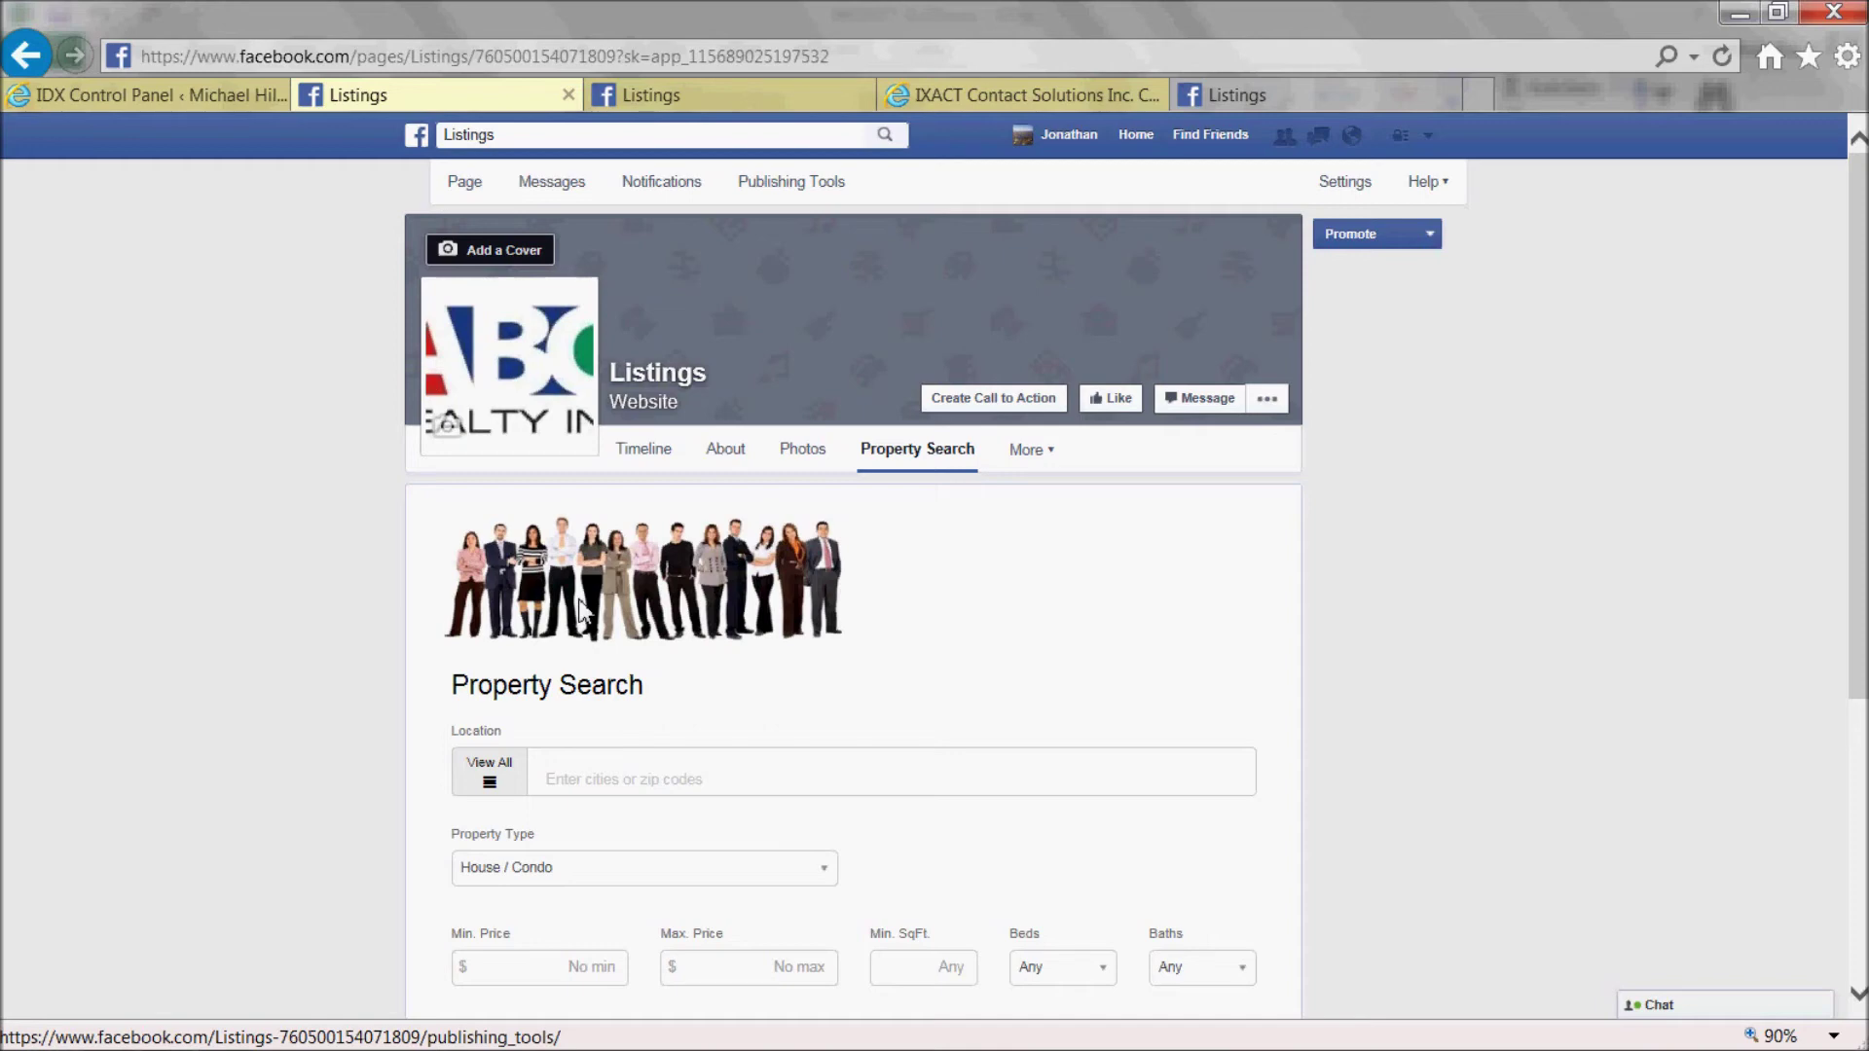
{"action": "left_click", "coordinate": [691, 95]}
{"action": "key", "text": "F5"}
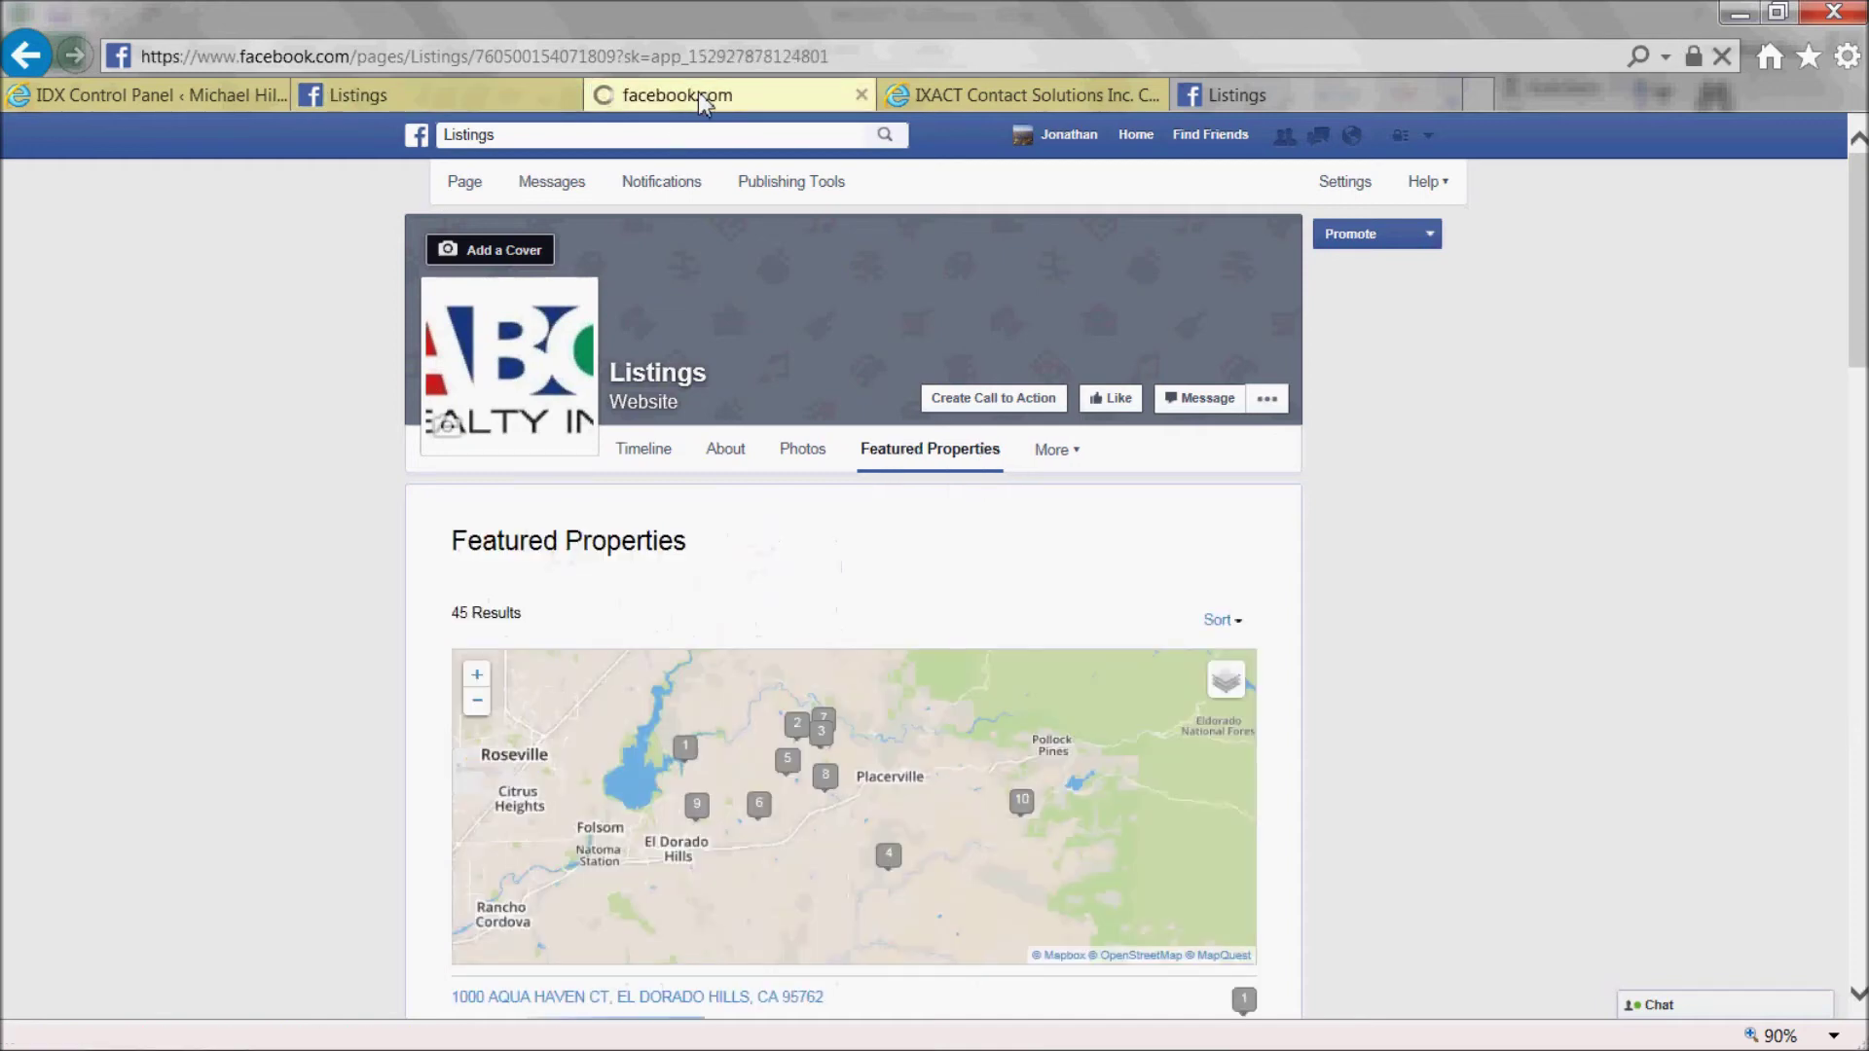